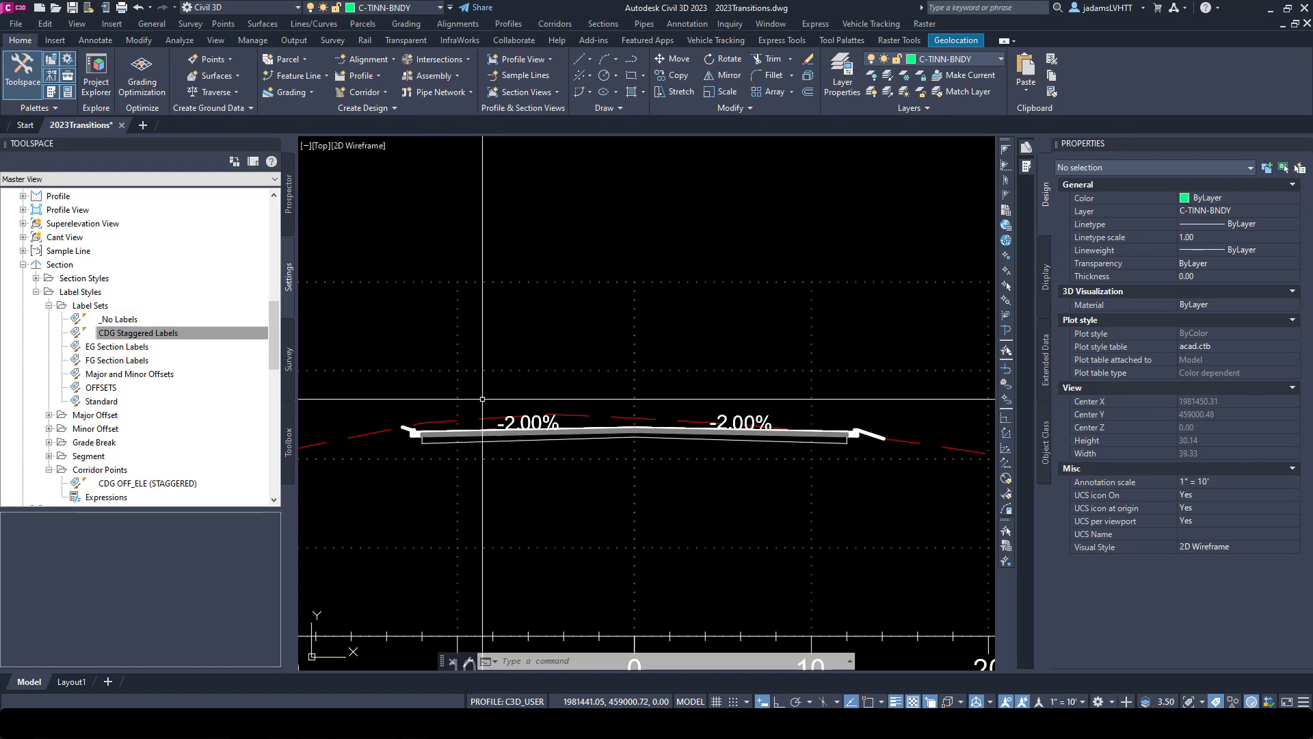
Step: Select a corridor section to check its properties, then clear the selection
{"action": "left_click", "coordinate": [475, 429]}
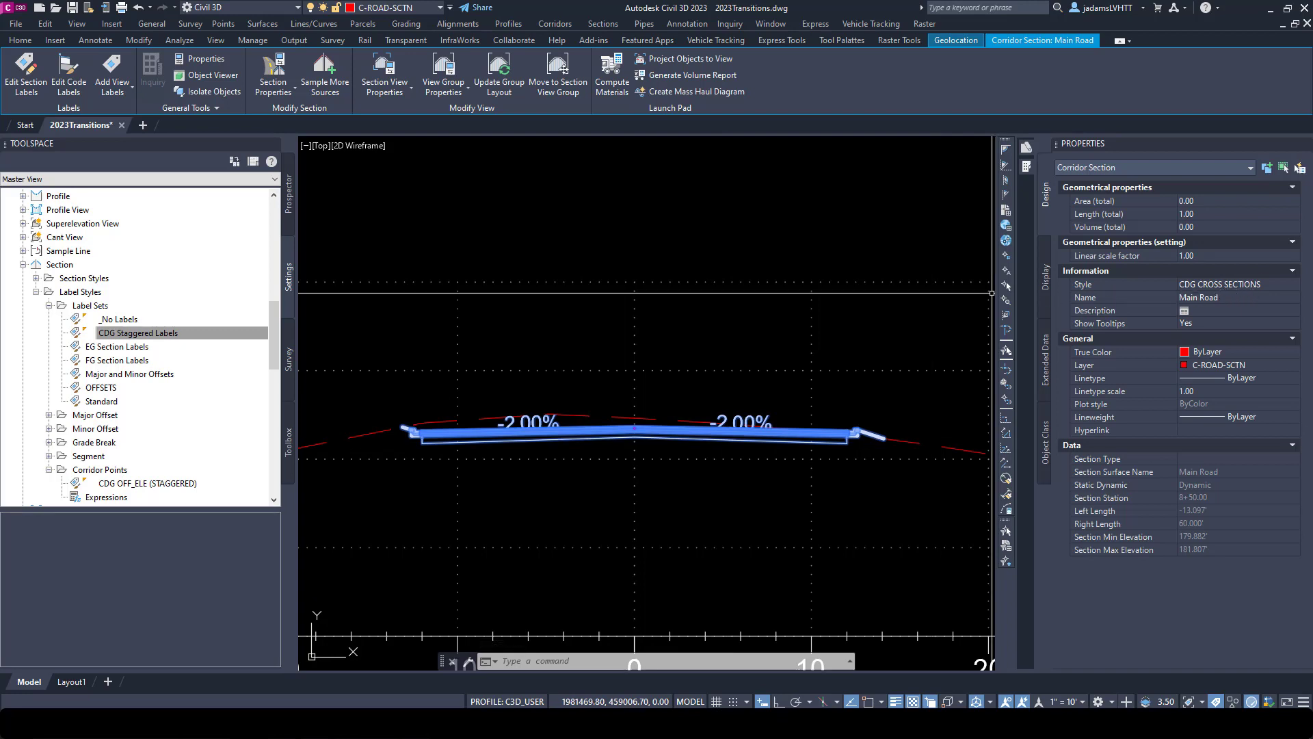
{"action": "key", "text": "Escape"}
{"action": "key", "text": "Escape"}
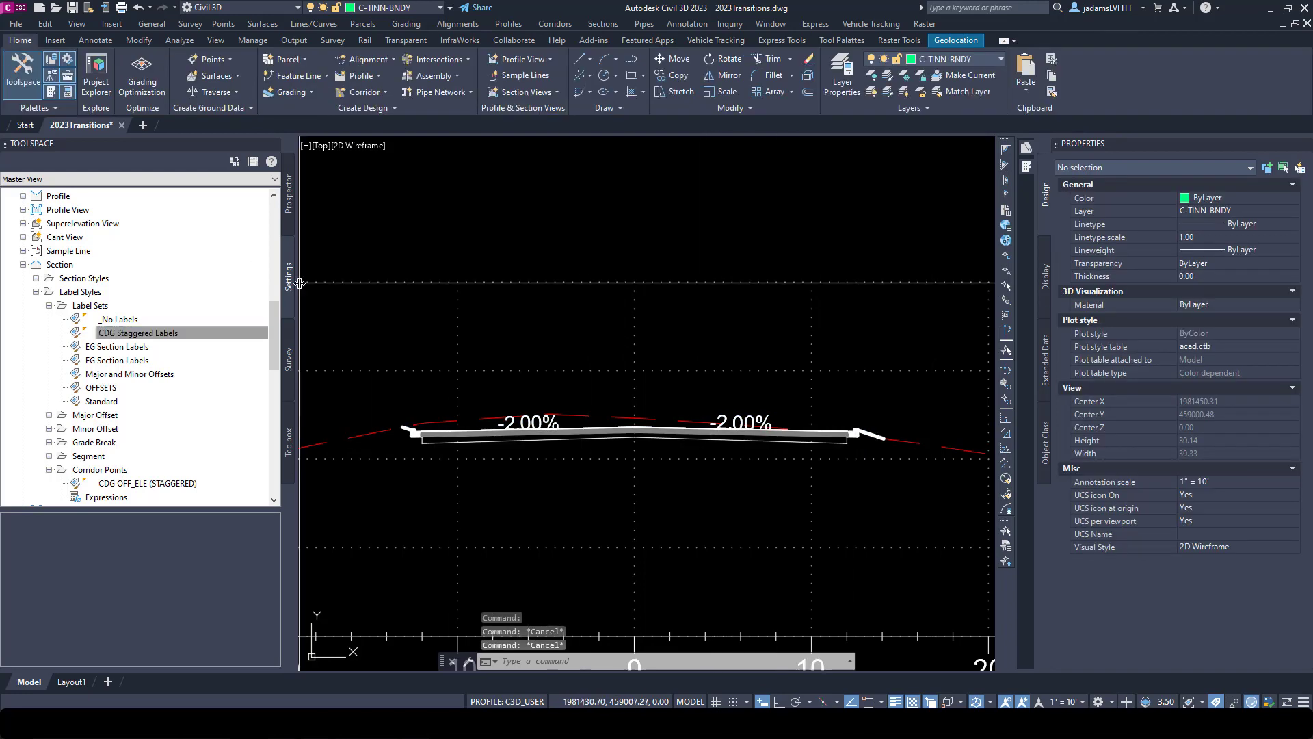
{"action": "scroll", "coordinate": [38, 229], "scroll_direction": "up", "scroll_amount": 15}
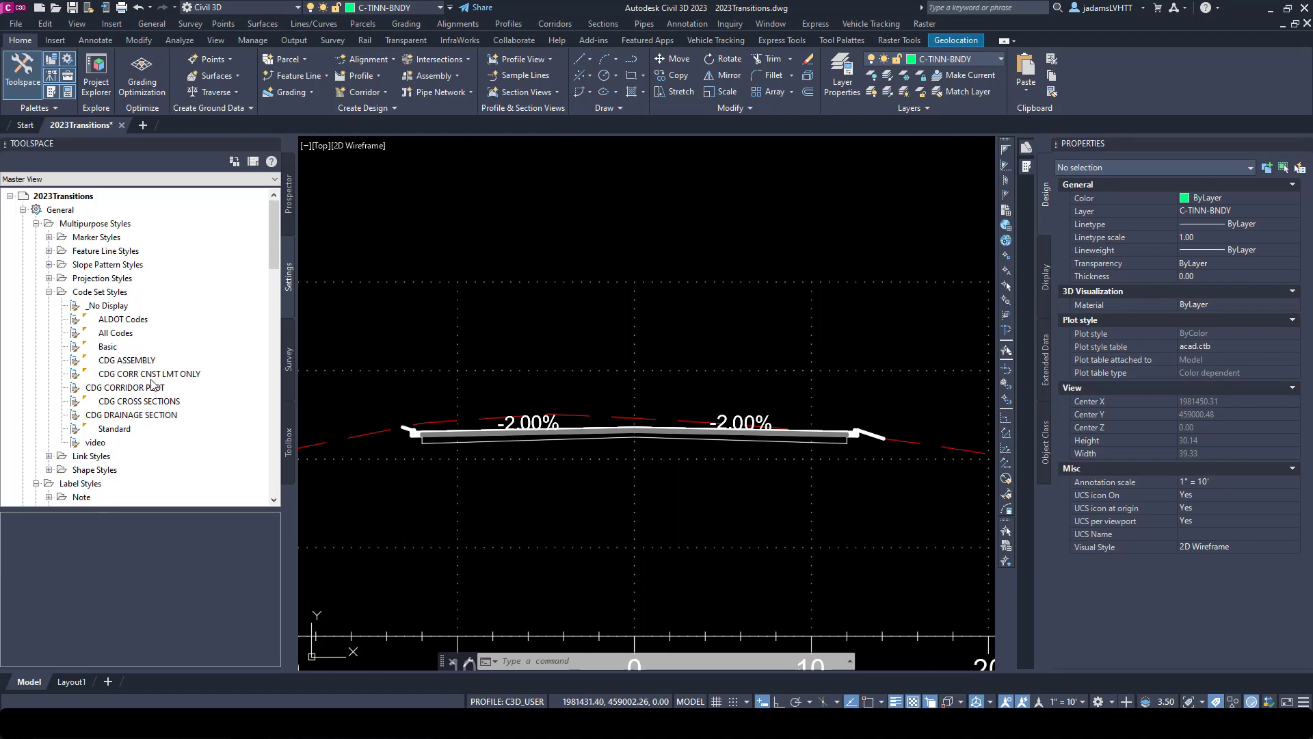
Step: Review the point code label styles (Back_Curb, Daylight, Daylight_Cut, Daylight_Fill, ETW) in CDG CROSS SECTIONS, closing without saving
{"action": "left_click", "coordinate": [90, 389]}
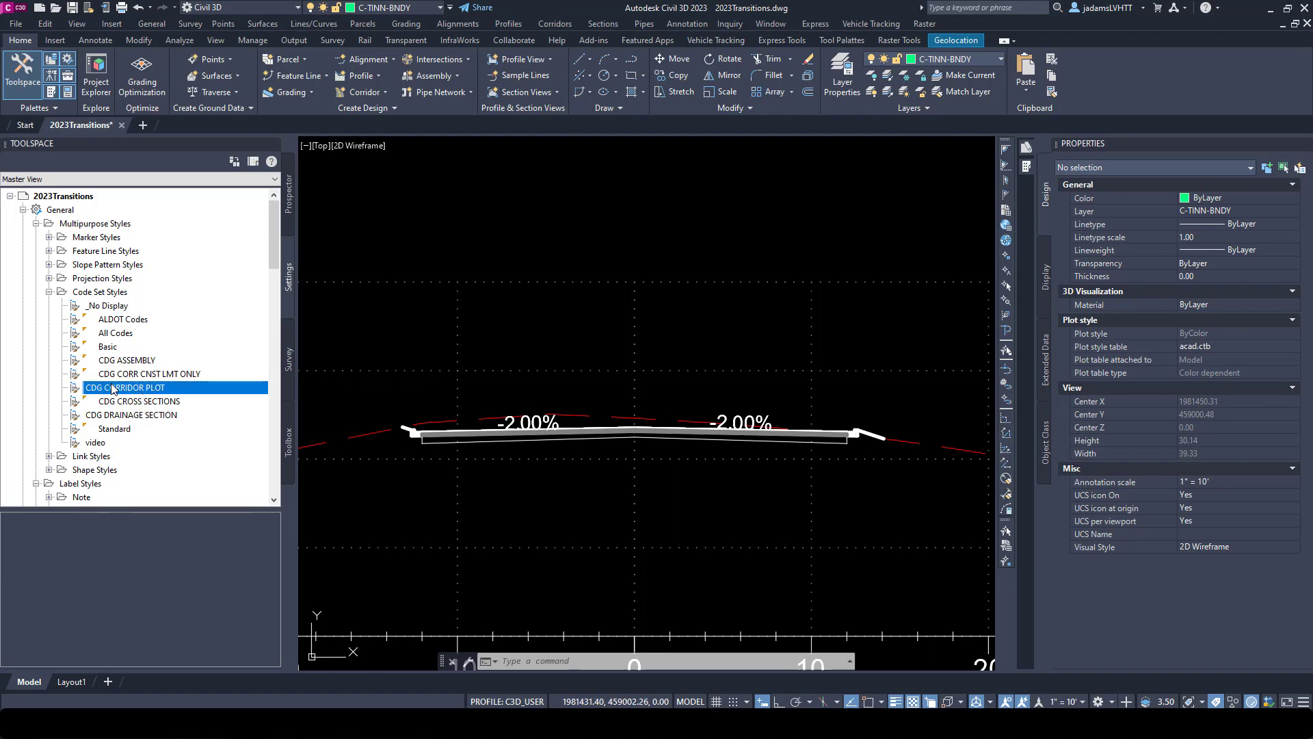
{"action": "double_click", "coordinate": [138, 402]}
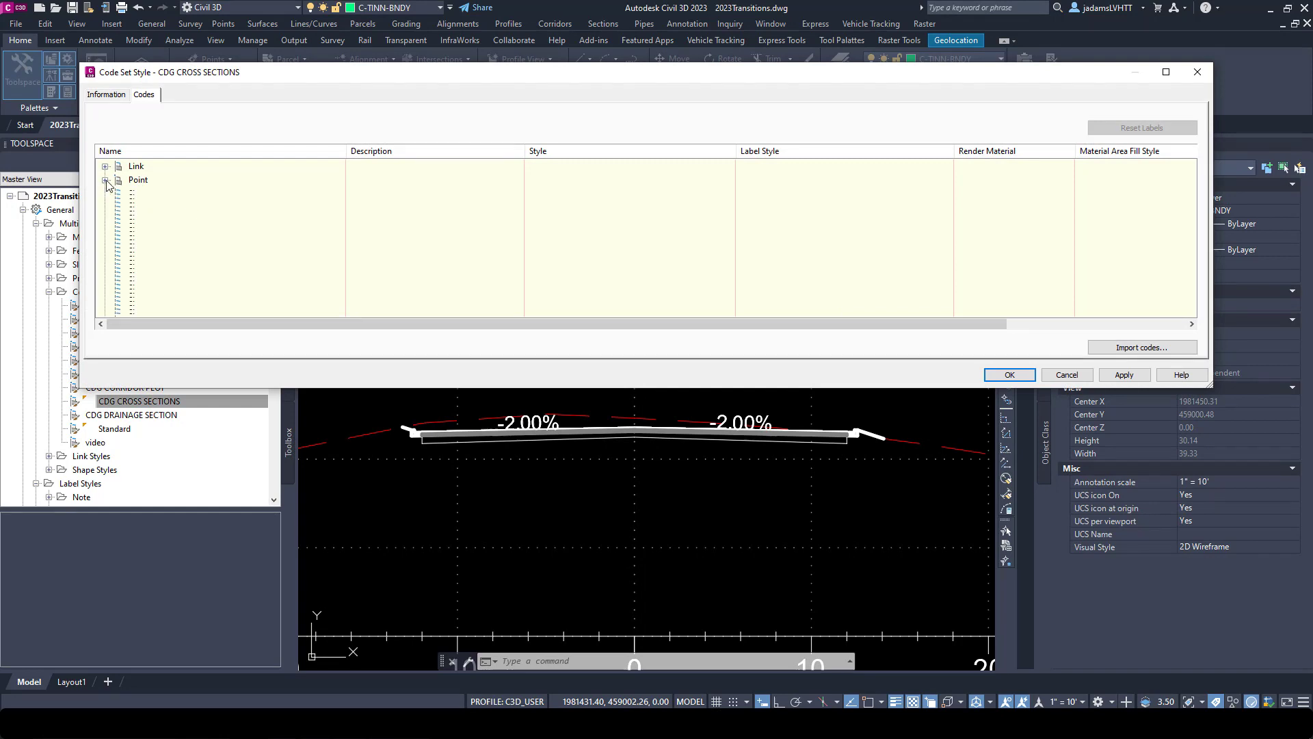
{"action": "left_click_drag", "start_coordinate": [1211, 389], "coordinate": [1265, 651]}
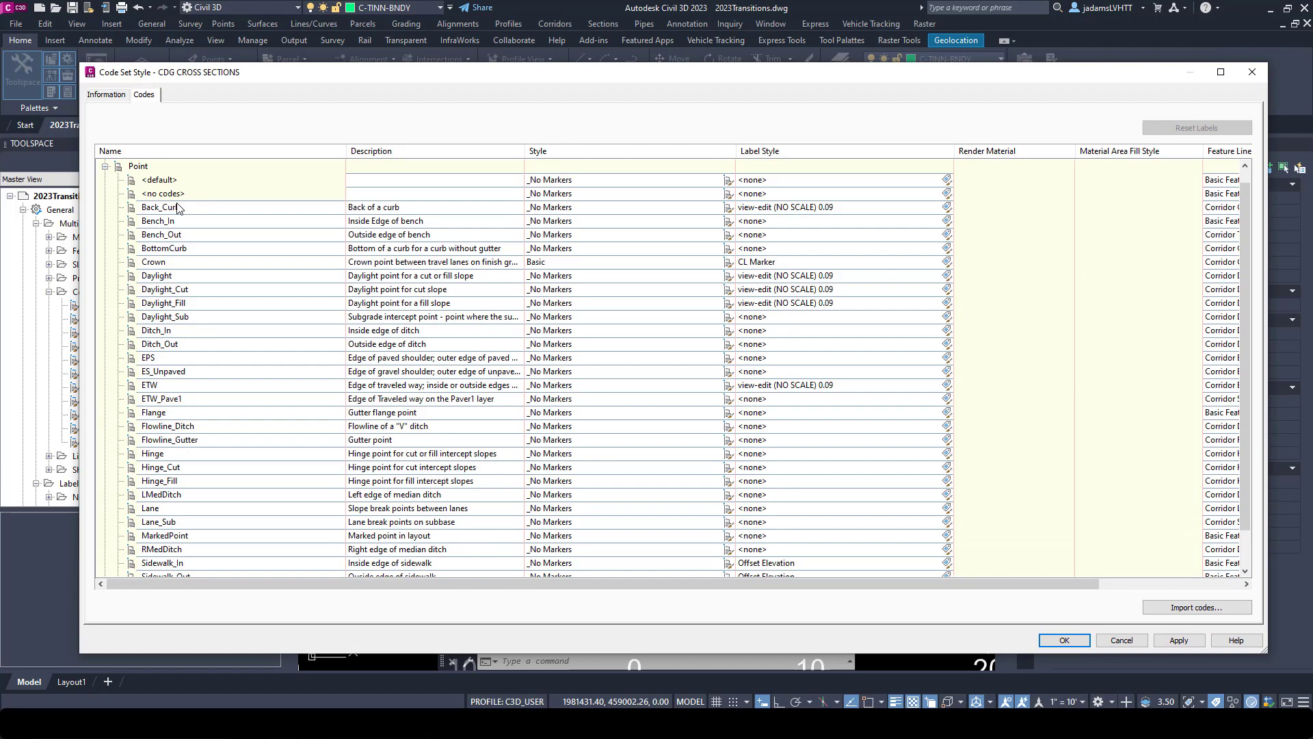
{"action": "left_click", "coordinate": [781, 206]}
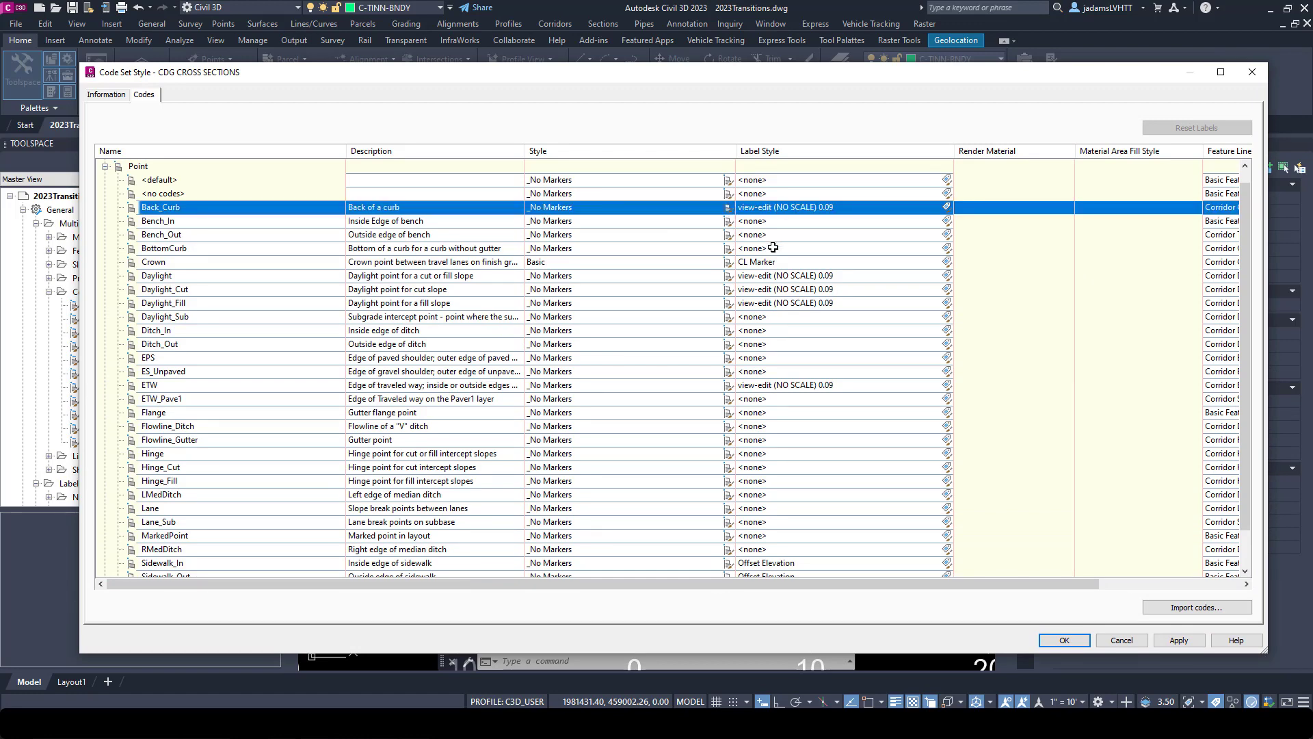
{"action": "left_click", "coordinate": [765, 274]}
{"action": "left_click", "coordinate": [761, 291]}
{"action": "left_click", "coordinate": [762, 305]}
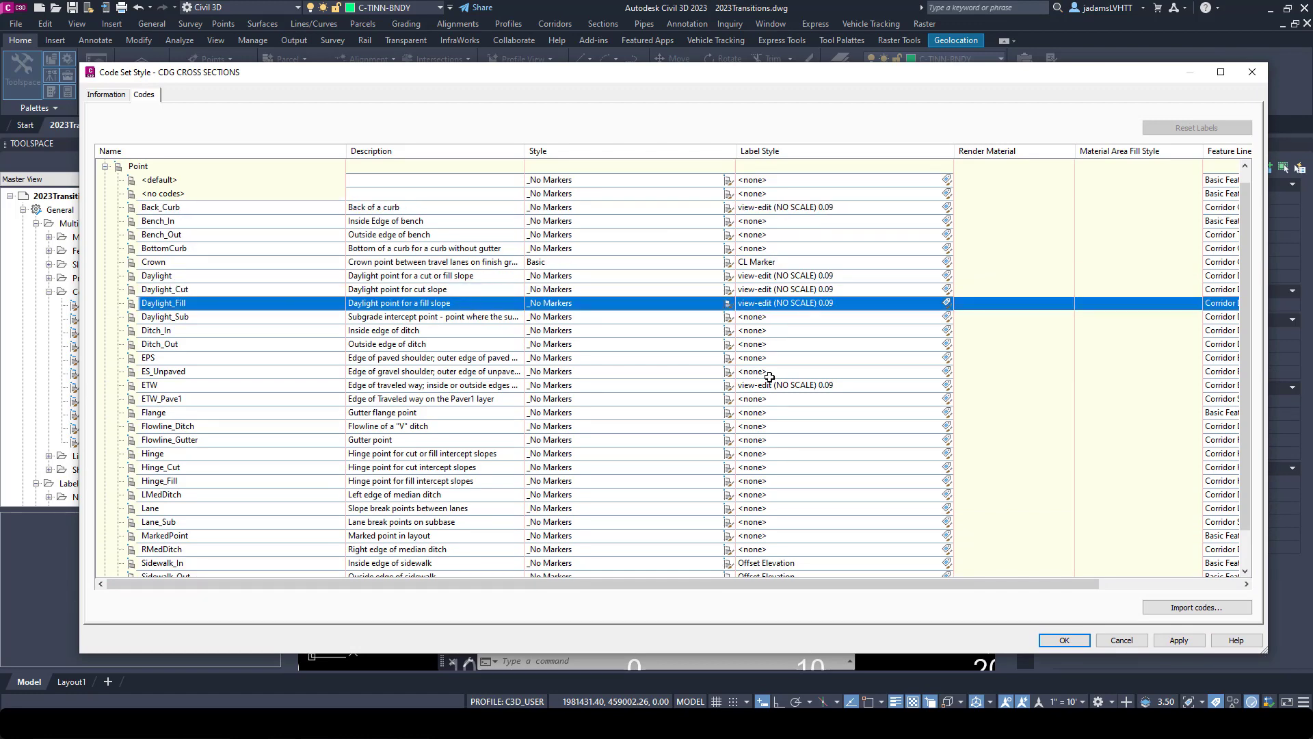
{"action": "left_click", "coordinate": [768, 388]}
{"action": "left_click", "coordinate": [761, 287]}
{"action": "left_click", "coordinate": [763, 303]}
{"action": "left_click", "coordinate": [766, 287]}
{"action": "left_click", "coordinate": [761, 274]}
{"action": "scroll", "coordinate": [737, 532], "scroll_direction": "down", "scroll_amount": 1}
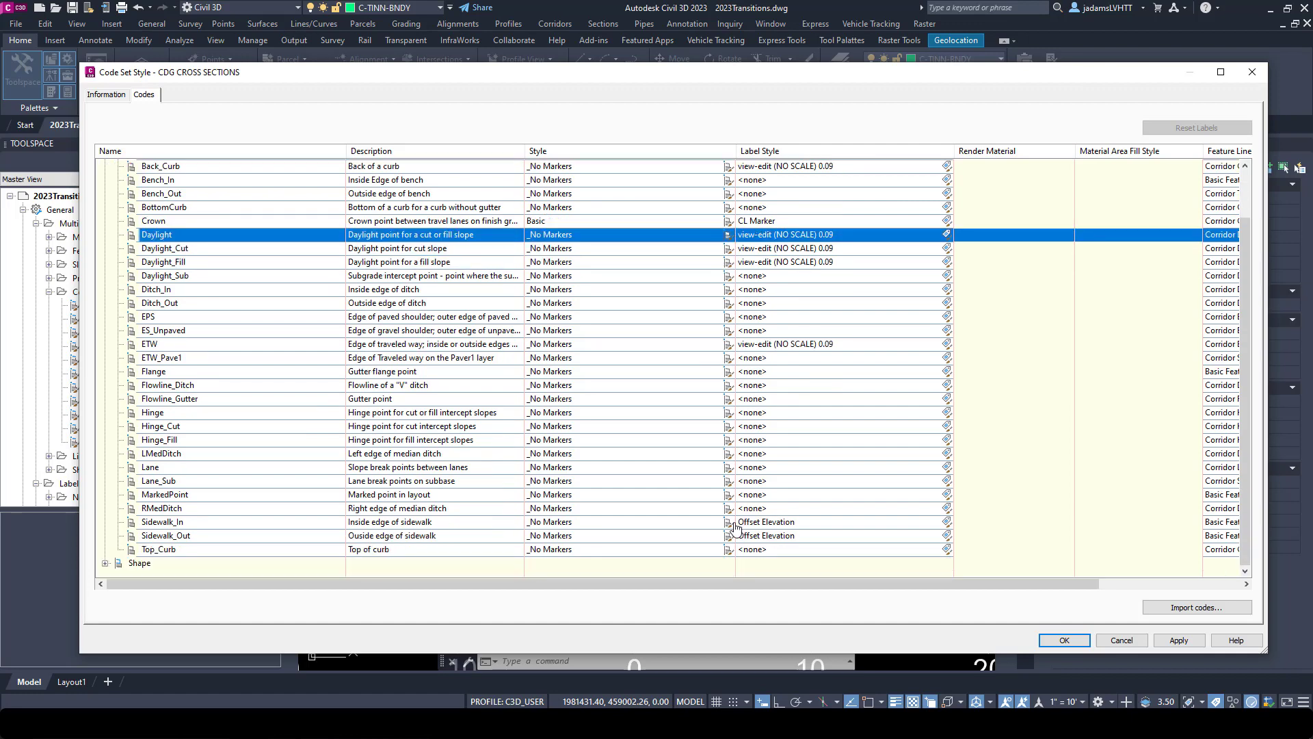
{"action": "scroll", "coordinate": [741, 480], "scroll_direction": "up", "scroll_amount": 2}
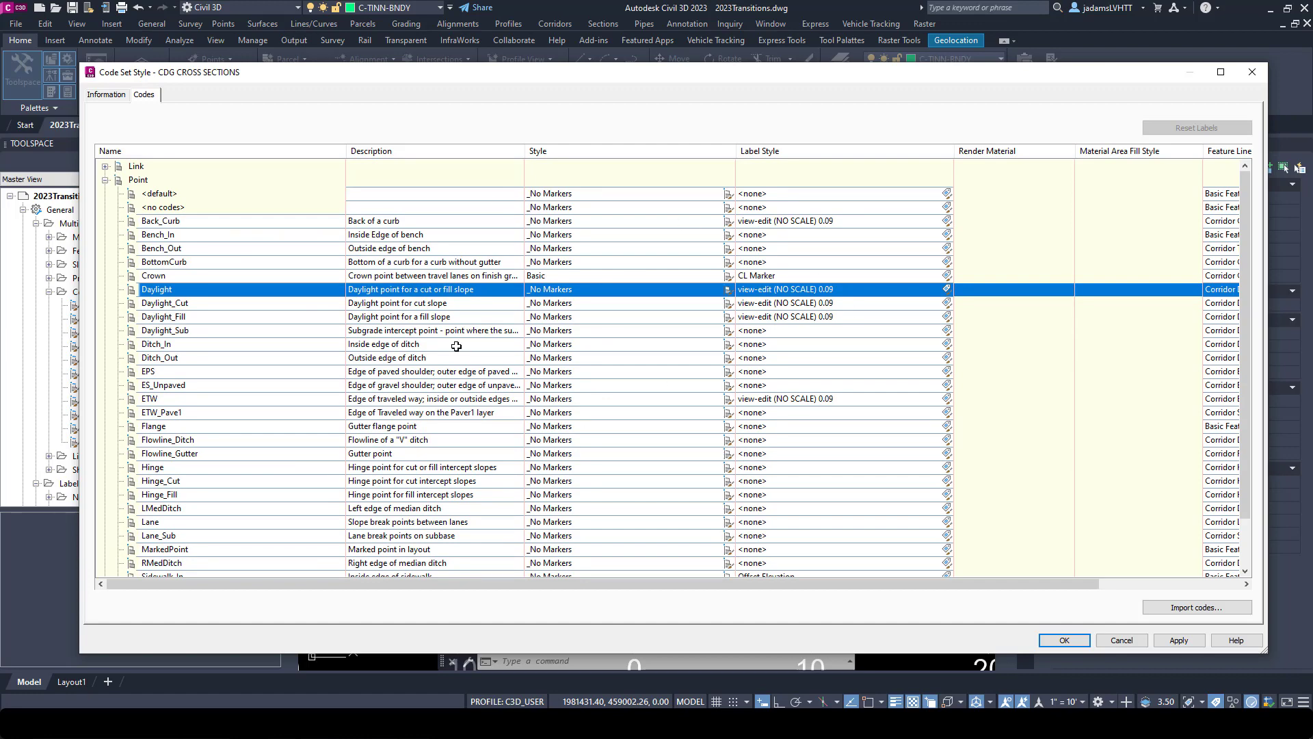
{"action": "left_click", "coordinate": [1122, 640]}
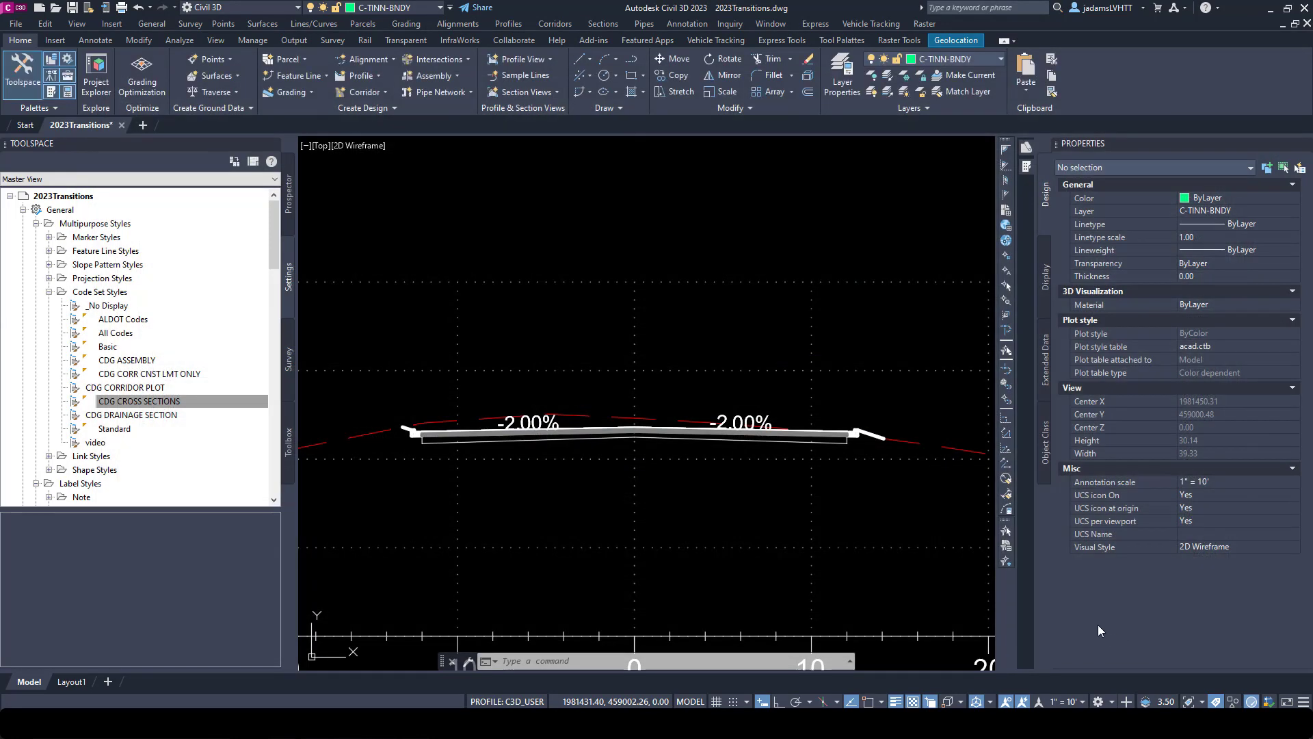
{"action": "key", "text": "Escape"}
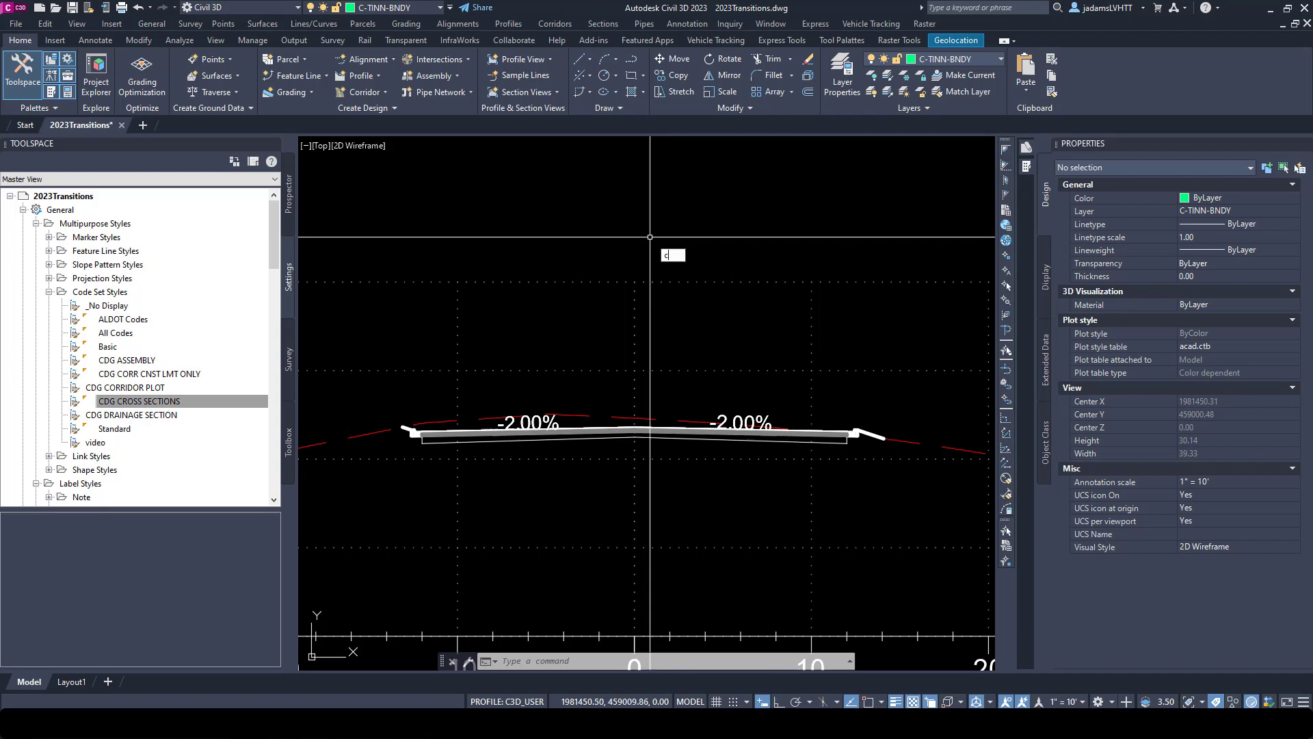
Step: Run CORRIDORSECTIONLABELSCONV on all 66 section views, choosing code set style labels
{"action": "type", "text": "CORR"}
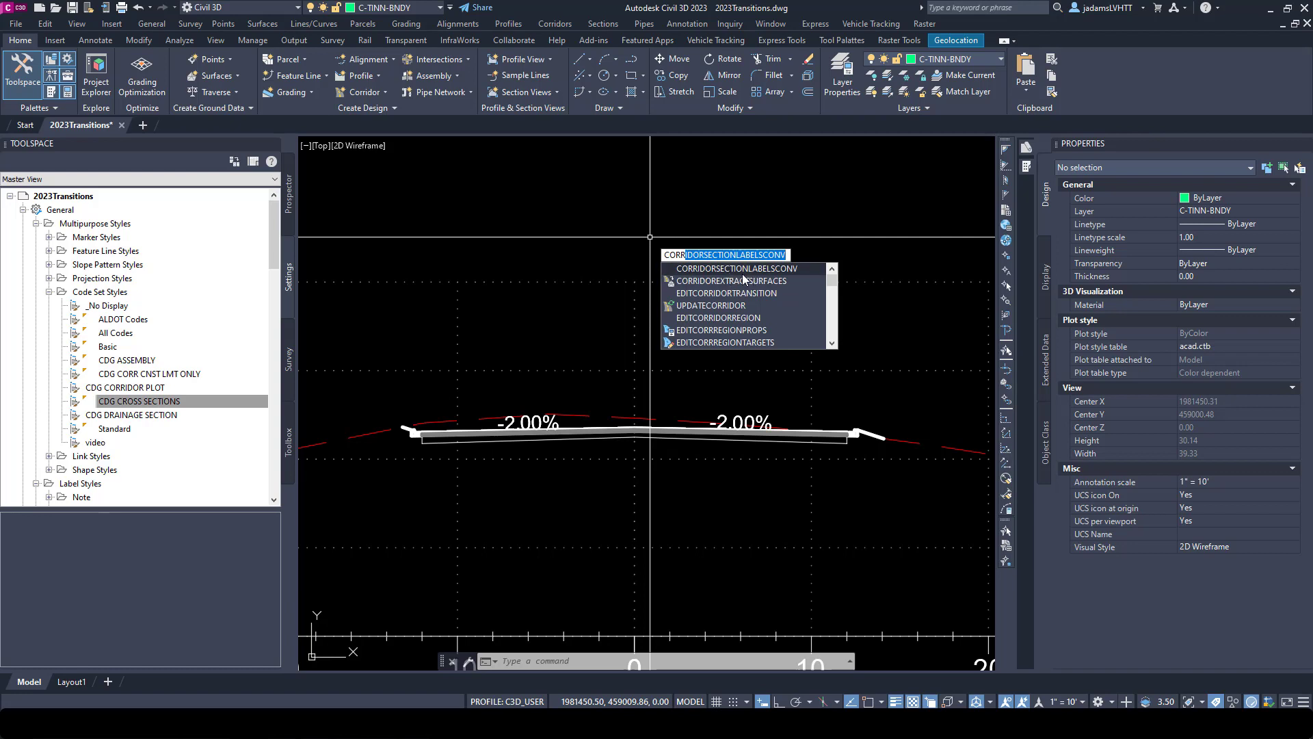
{"action": "key", "text": "Escape"}
{"action": "key", "text": "Escape"}
{"action": "key", "text": "Escape"}
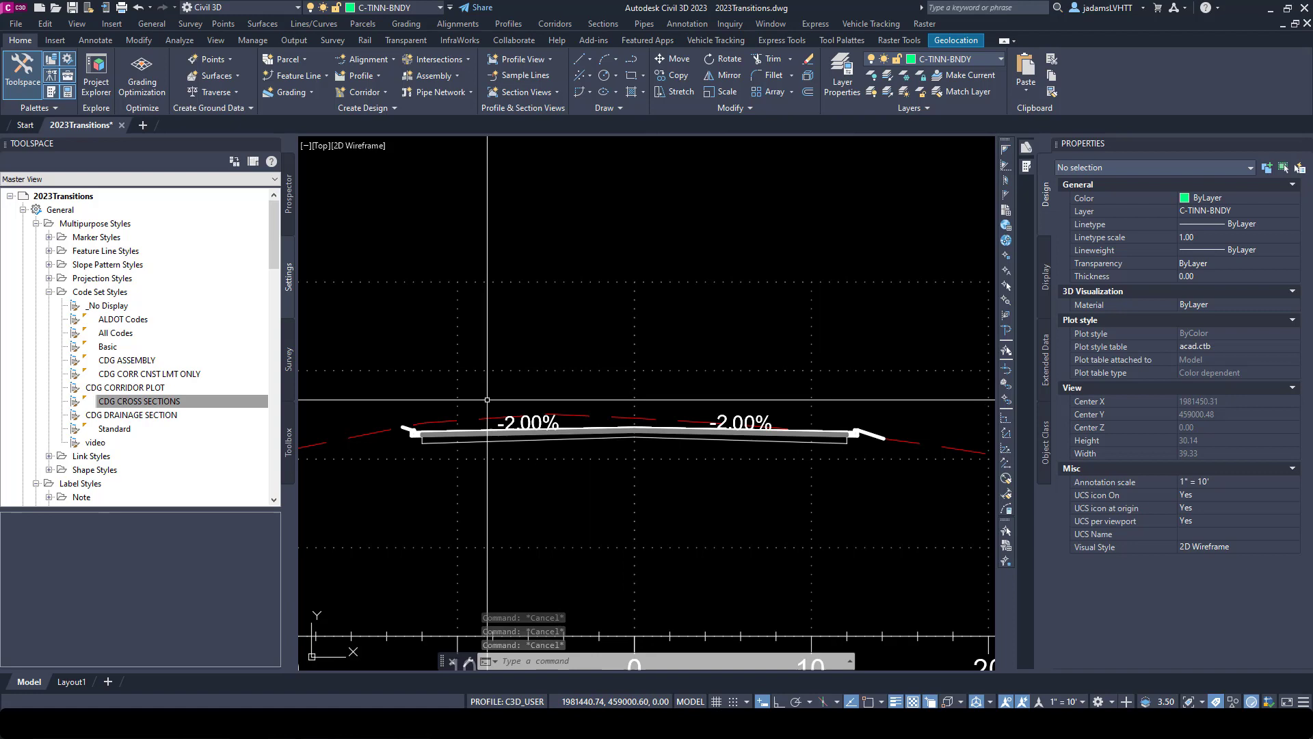
{"action": "type", "text": "cor"}
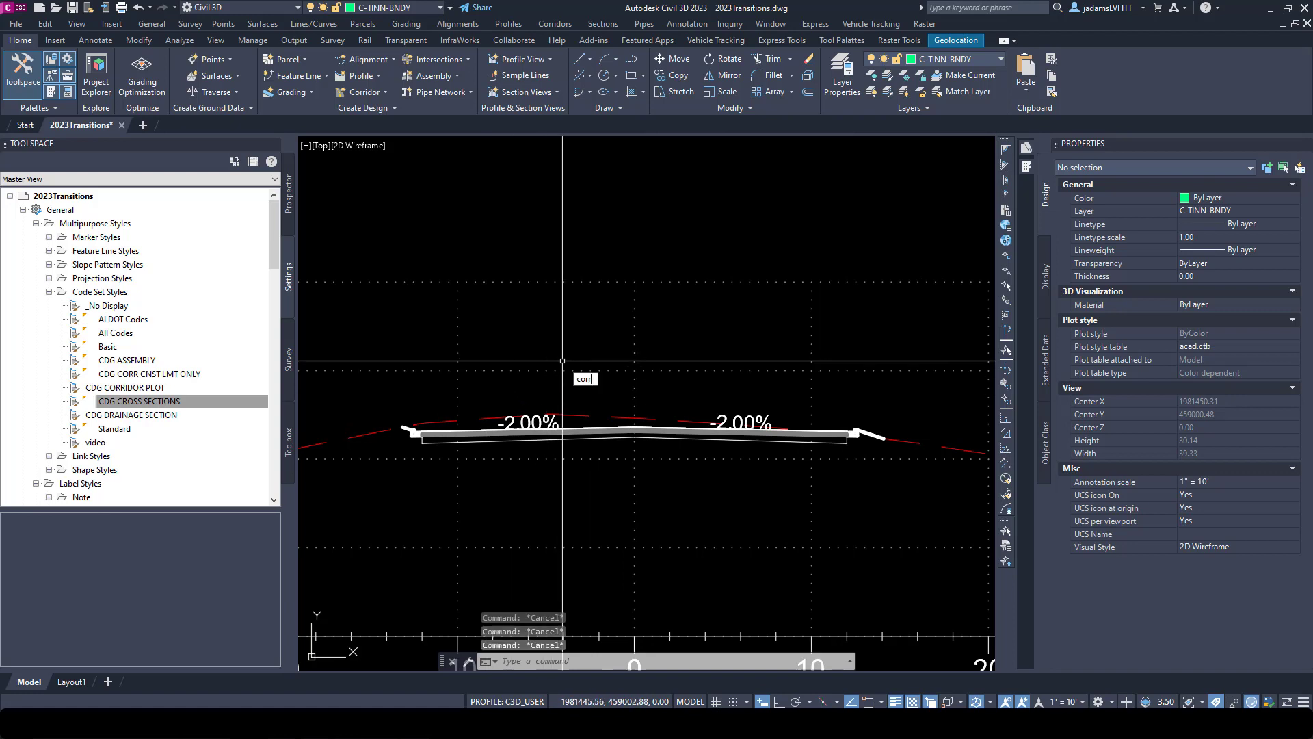
{"action": "type", "text": "r"}
{"action": "key", "text": "Return"}
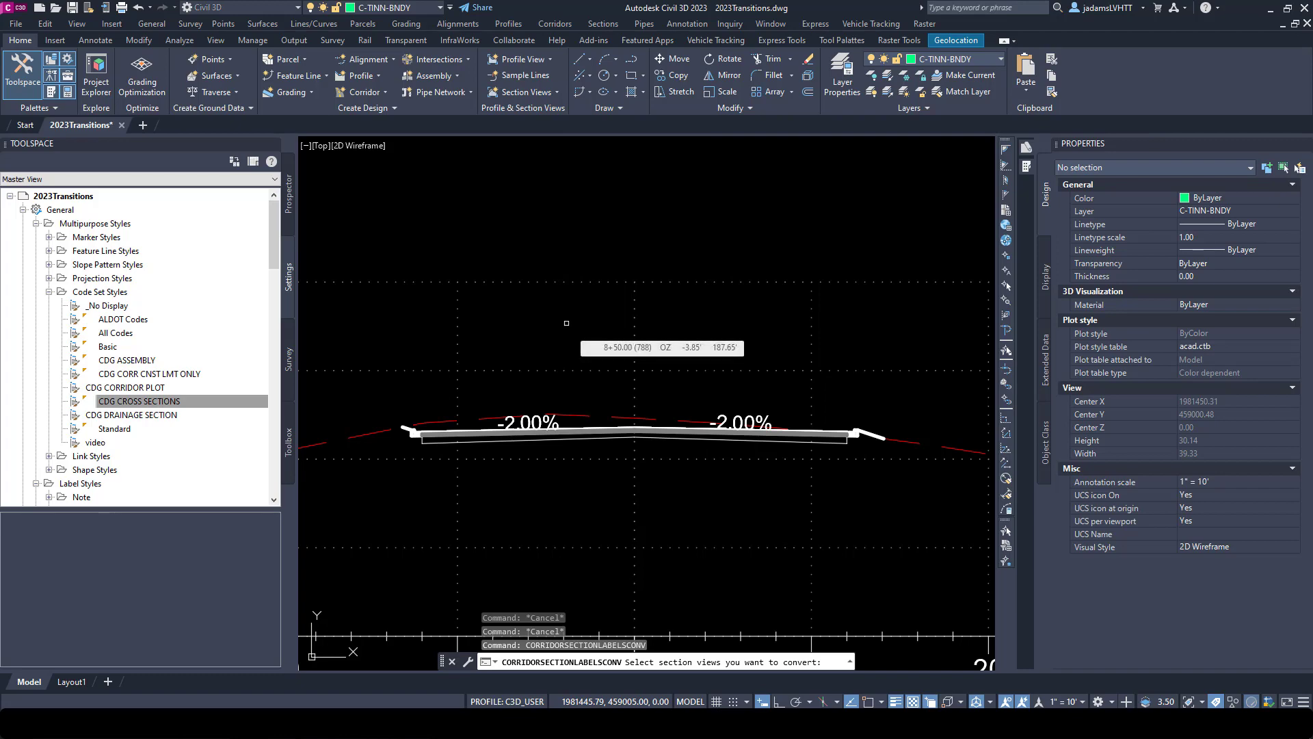
{"action": "scroll", "coordinate": [547, 301], "scroll_direction": "down", "scroll_amount": 10}
{"action": "scroll", "coordinate": [533, 283], "scroll_direction": "down", "scroll_amount": 5}
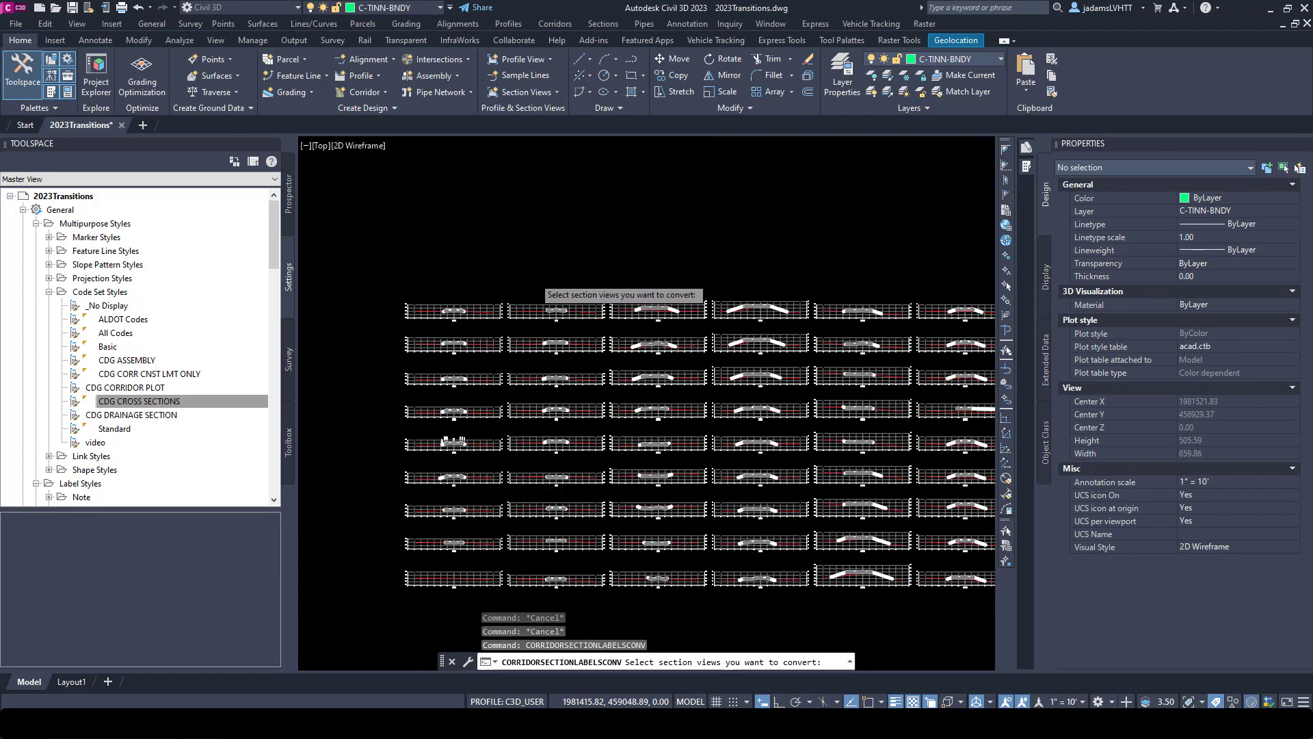
{"action": "left_click", "coordinate": [753, 229]}
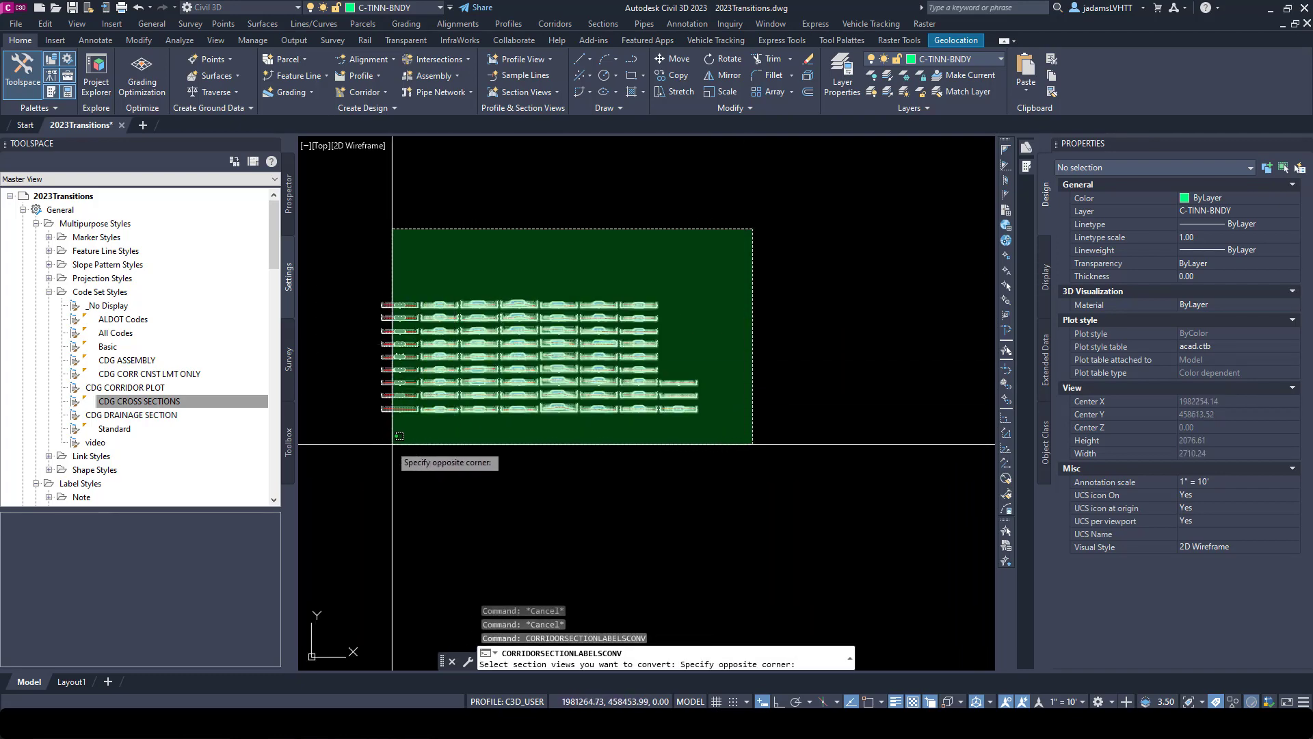
{"action": "left_click", "coordinate": [378, 425]}
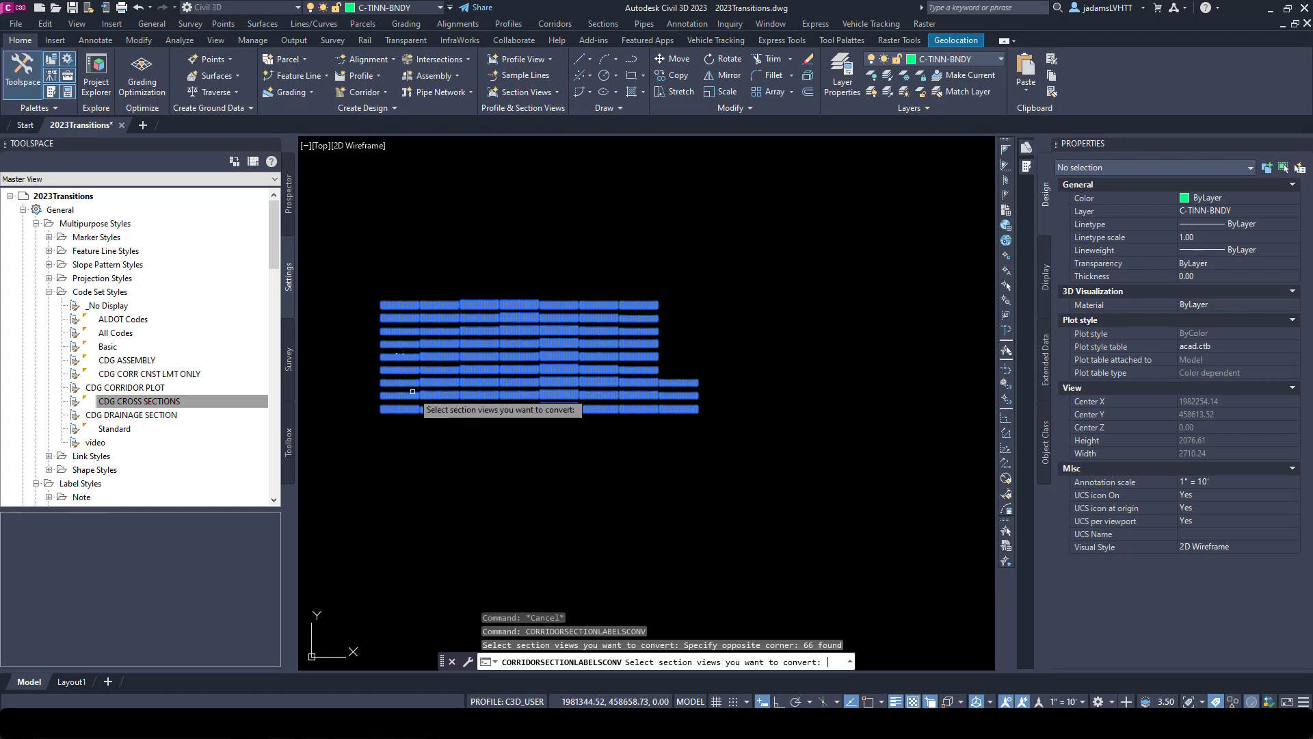
{"action": "key", "text": "Return"}
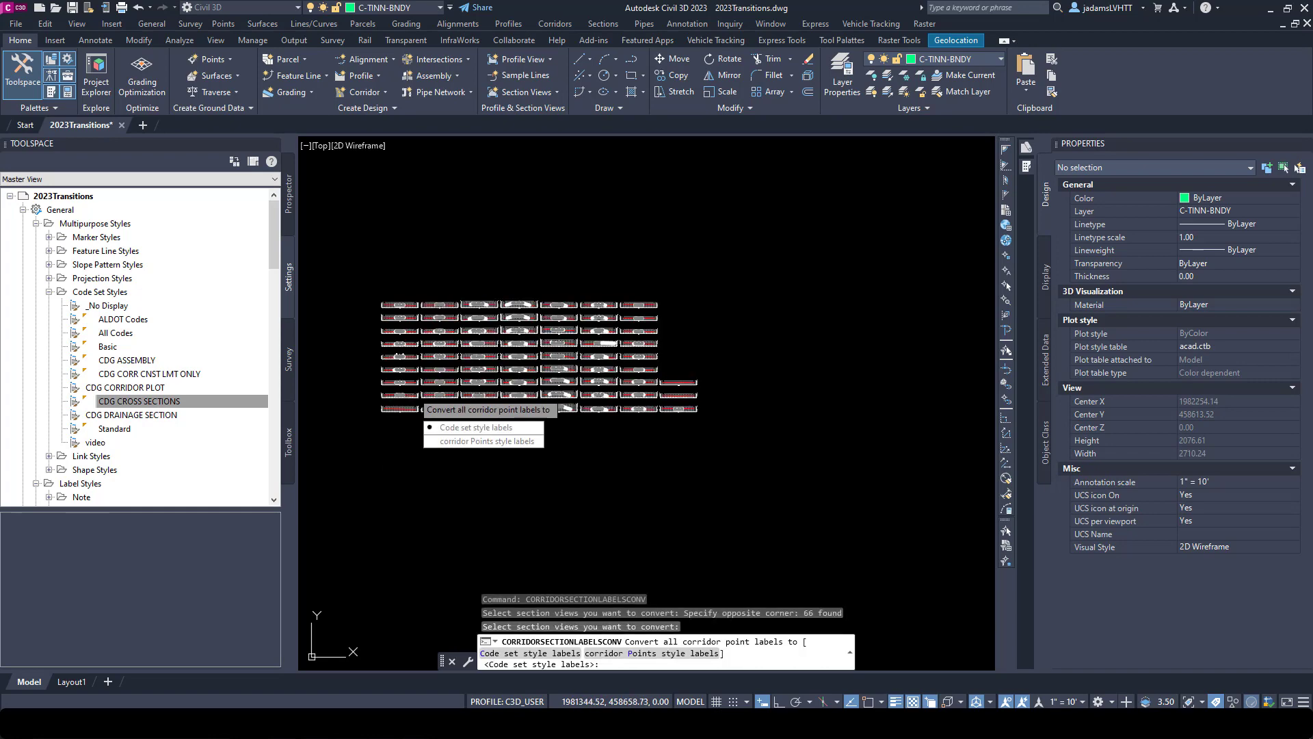
{"action": "left_click", "coordinate": [482, 428]}
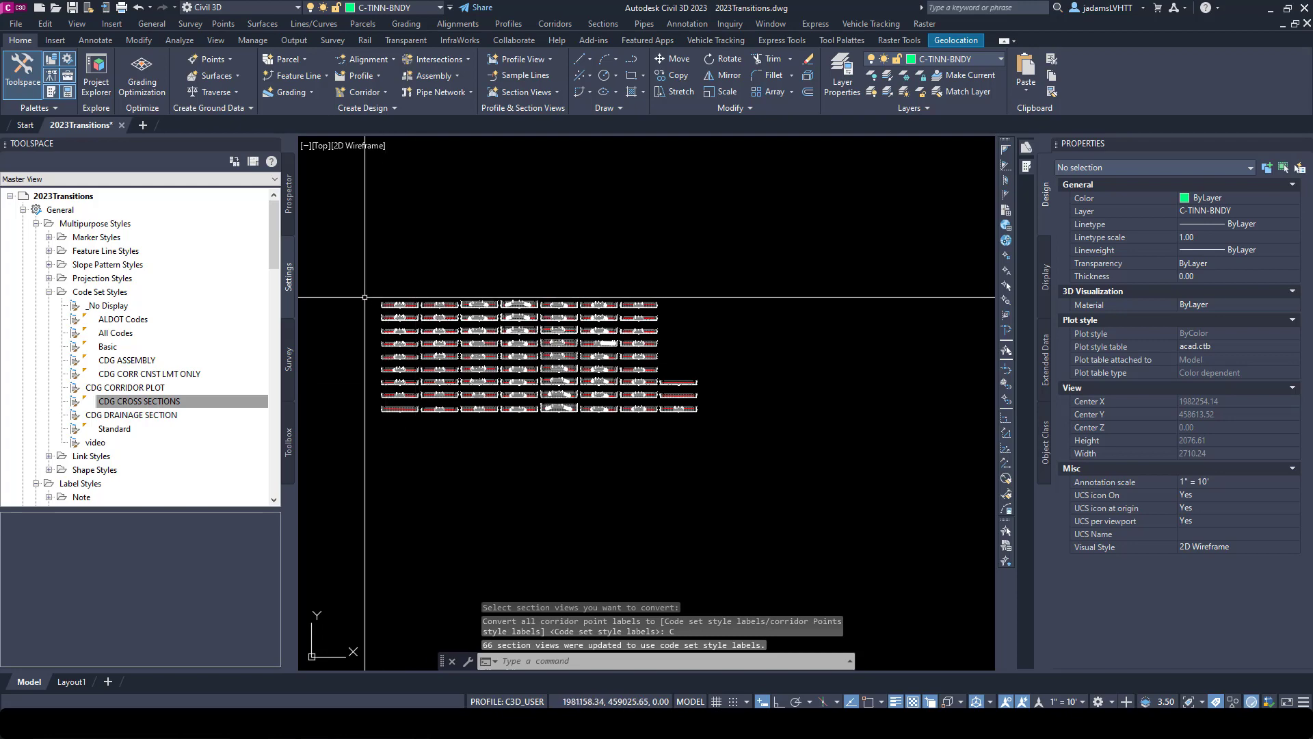
{"action": "scroll", "coordinate": [364, 297], "scroll_direction": "up", "scroll_amount": 15}
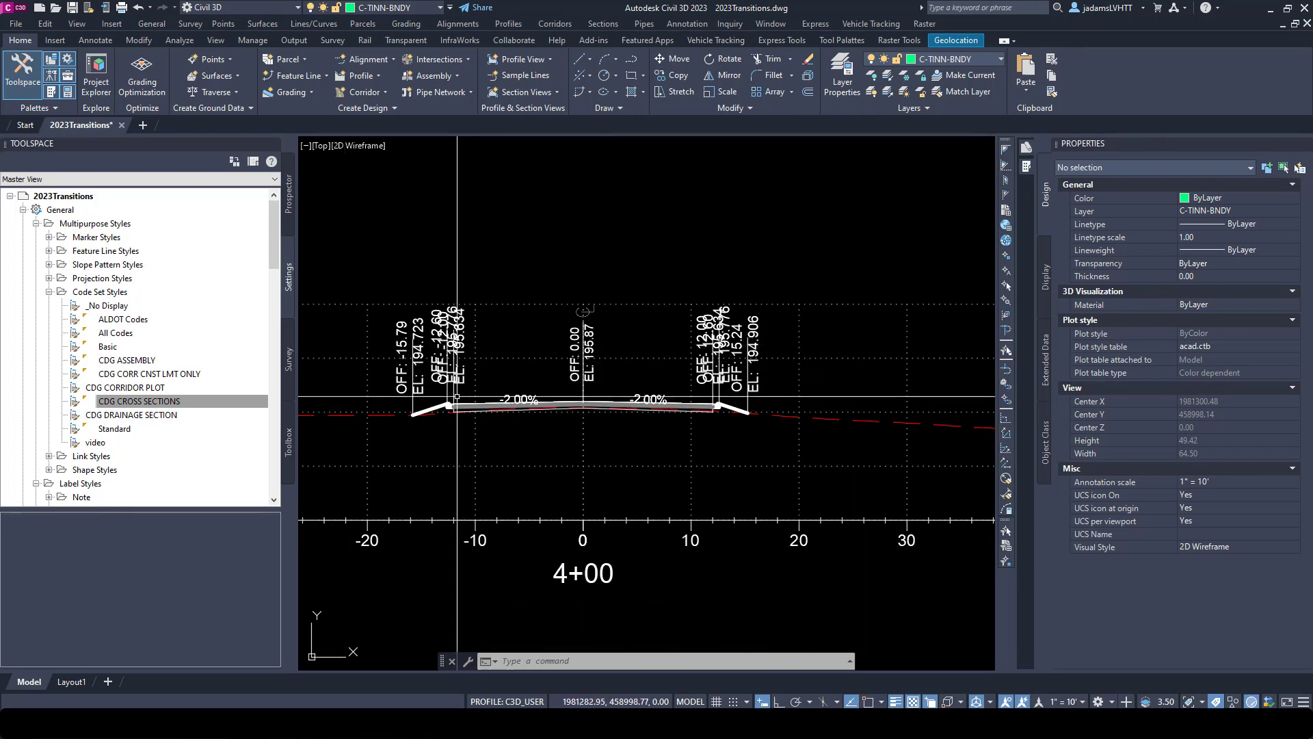
{"action": "scroll", "coordinate": [374, 365], "scroll_direction": "up", "scroll_amount": 4}
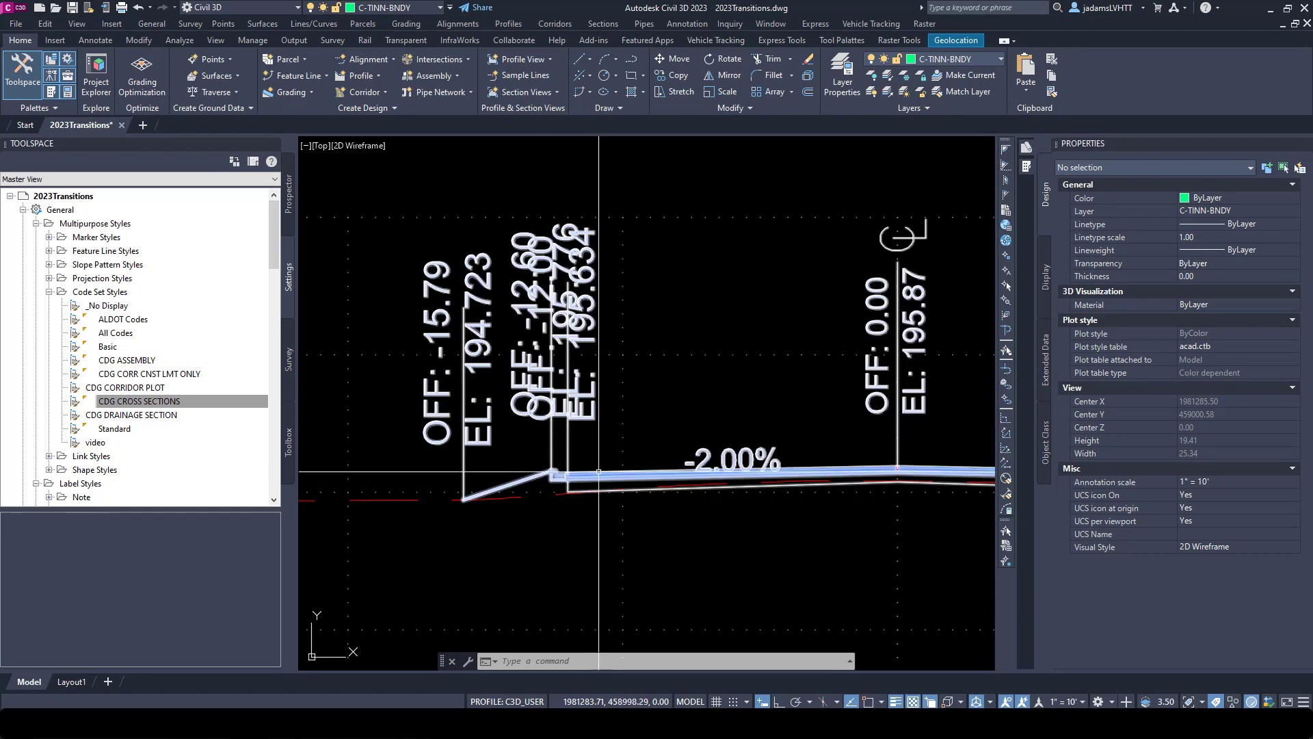
{"action": "left_click", "coordinate": [584, 415]}
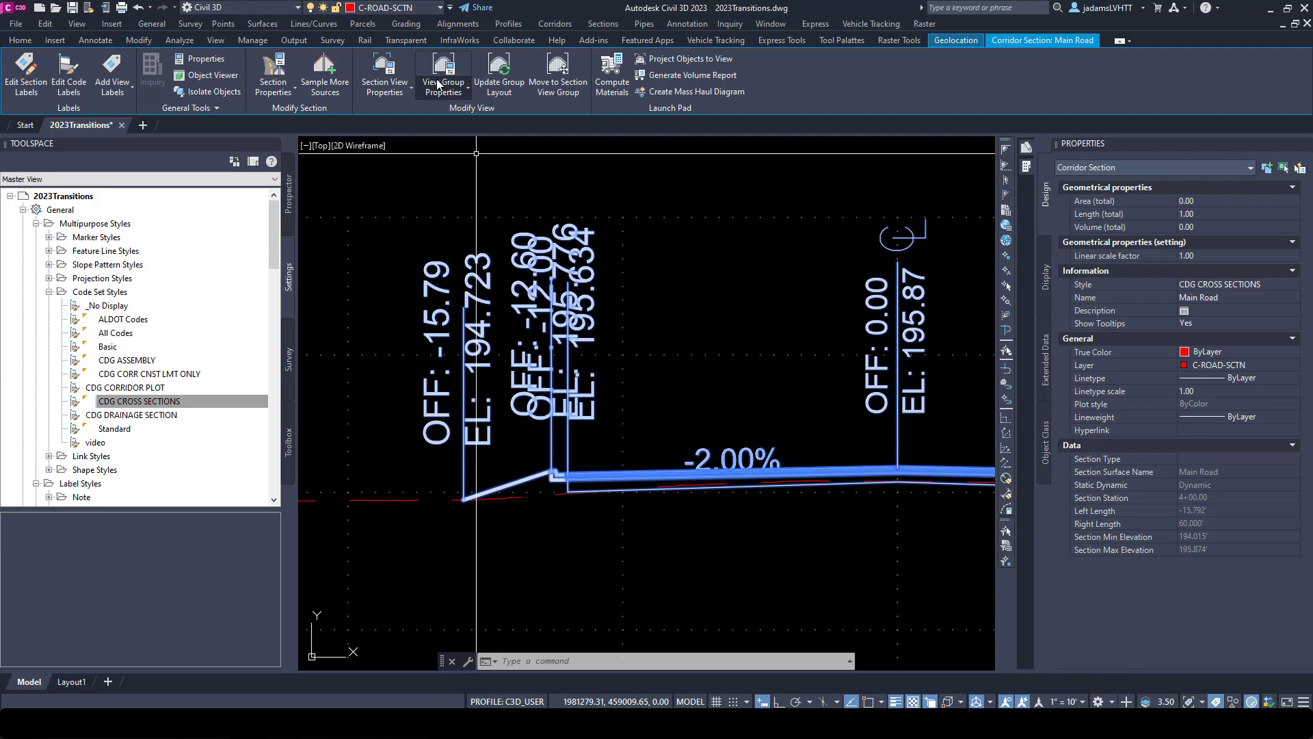
{"action": "key", "text": "Escape"}
{"action": "key", "text": "Escape"}
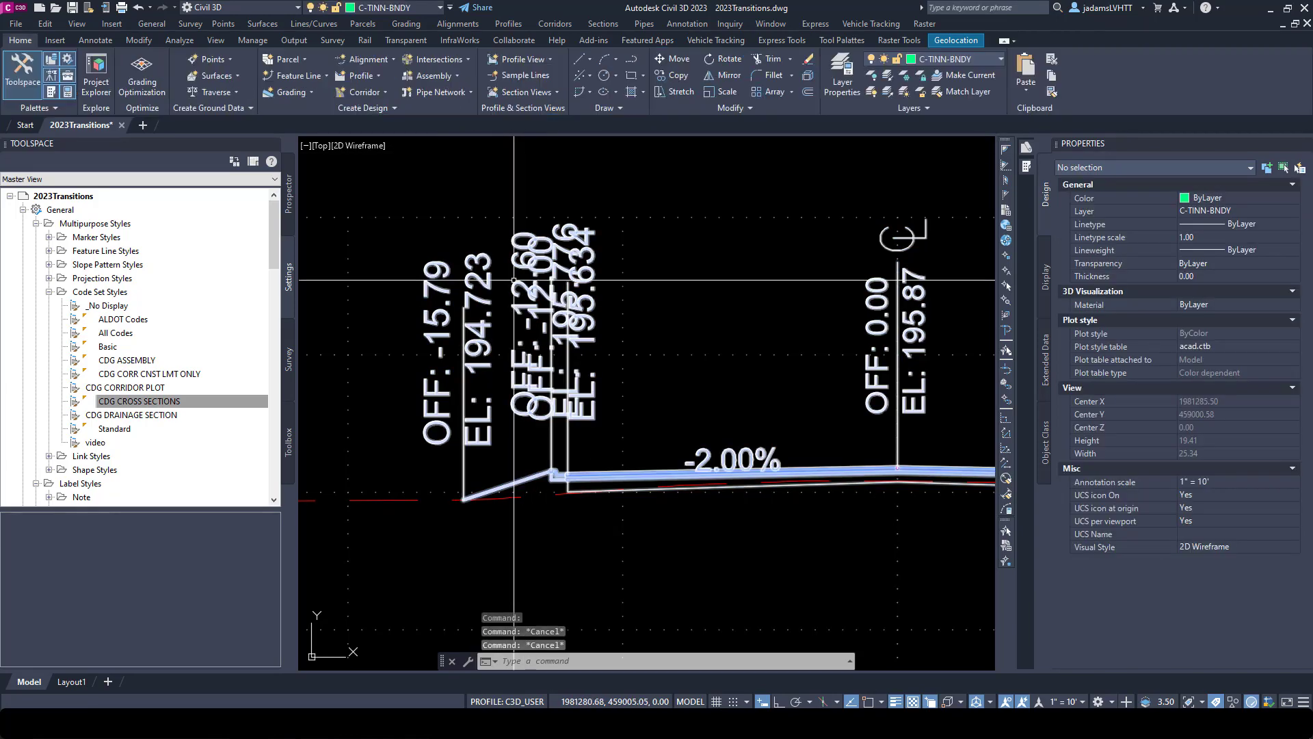
{"action": "scroll", "coordinate": [563, 278], "scroll_direction": "down", "scroll_amount": 3}
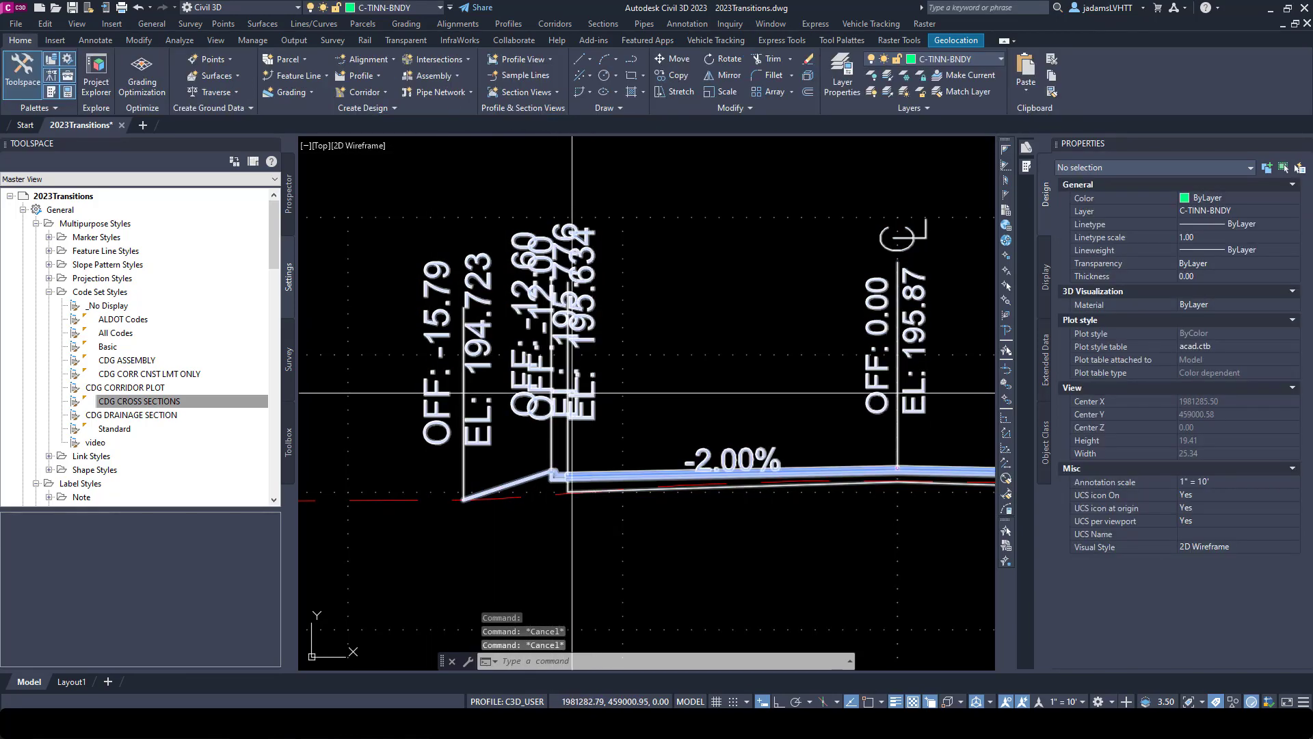
{"action": "scroll", "coordinate": [468, 325], "scroll_direction": "down", "scroll_amount": 2}
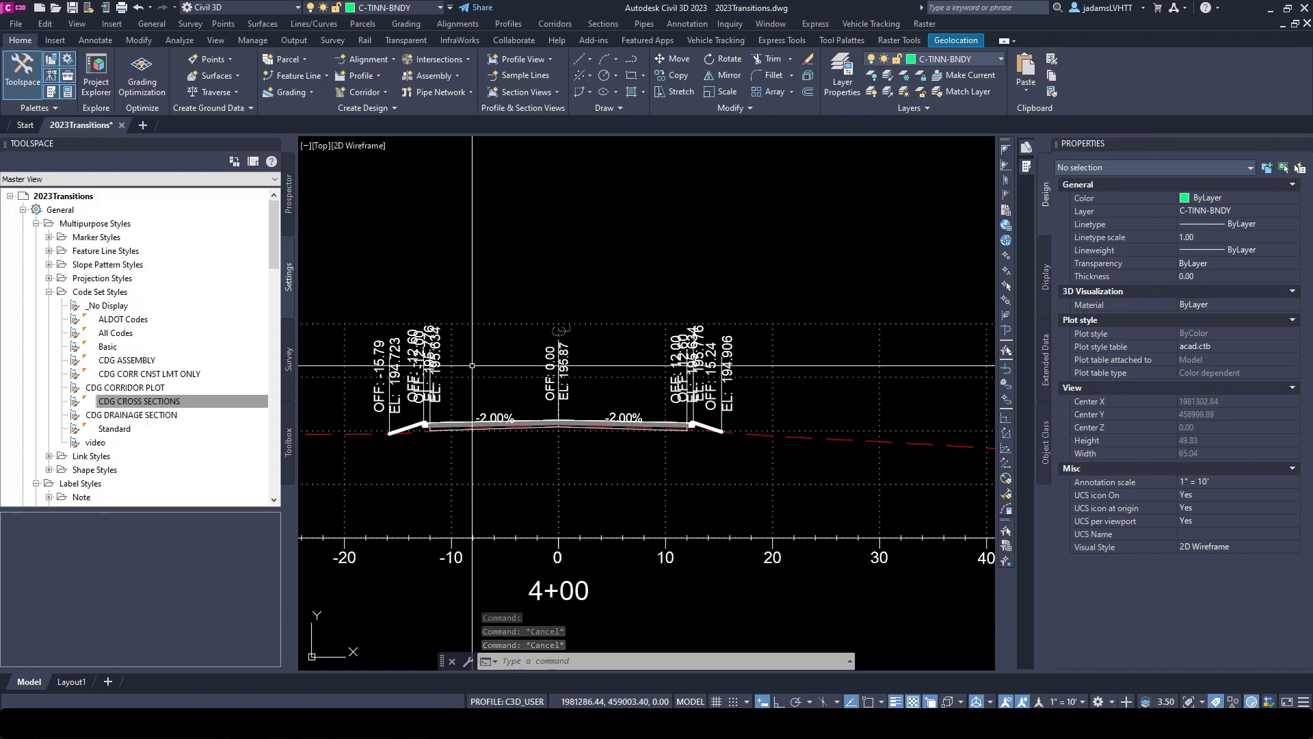
{"action": "scroll", "coordinate": [580, 342], "scroll_direction": "up", "scroll_amount": 2}
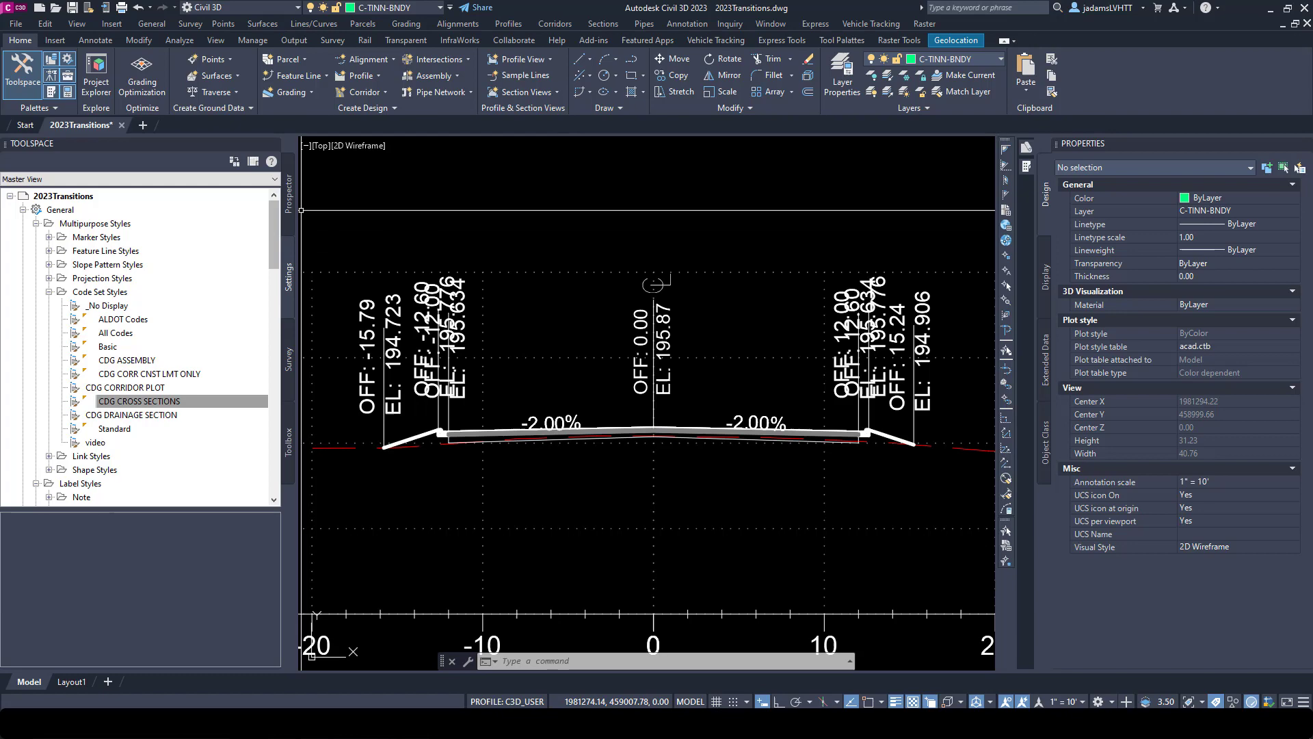
Step: Open the 4+00 section view's group properties and select the Main Road section source
{"action": "left_click", "coordinate": [607, 211]}
{"action": "left_click", "coordinate": [548, 284]}
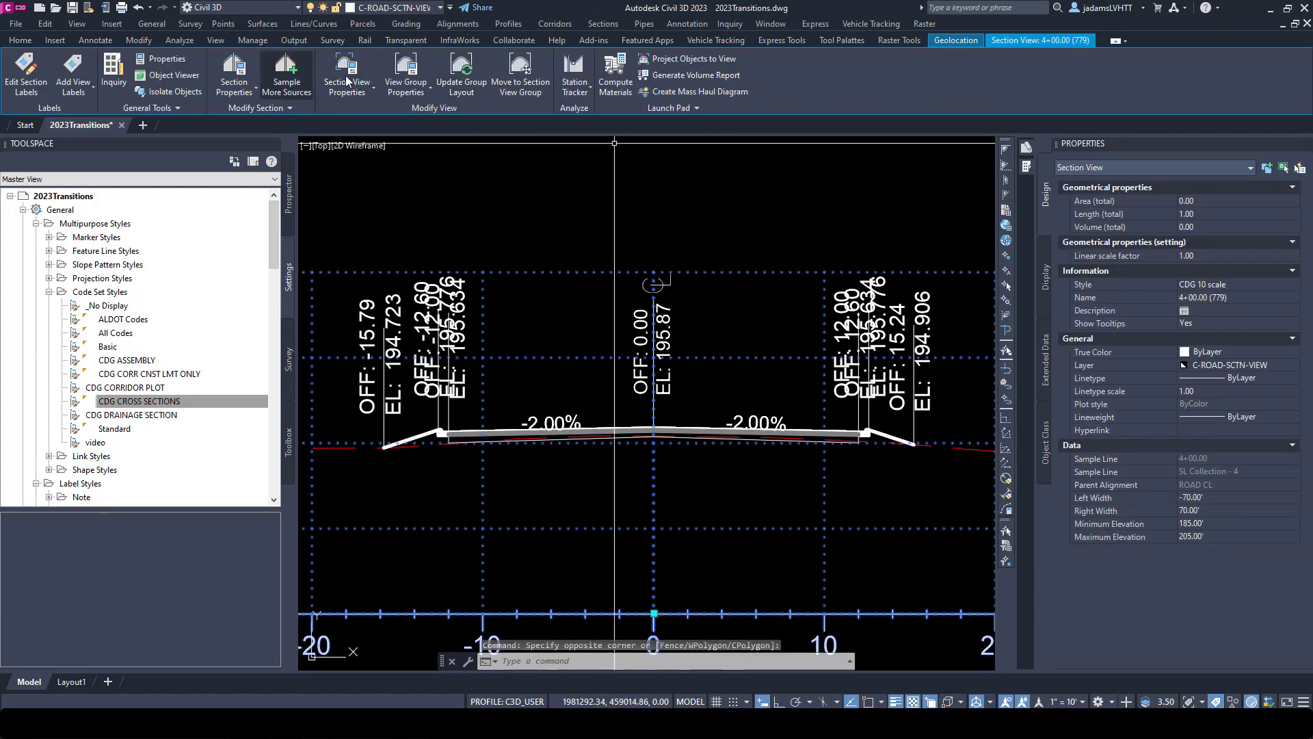
{"action": "left_click", "coordinate": [406, 73]}
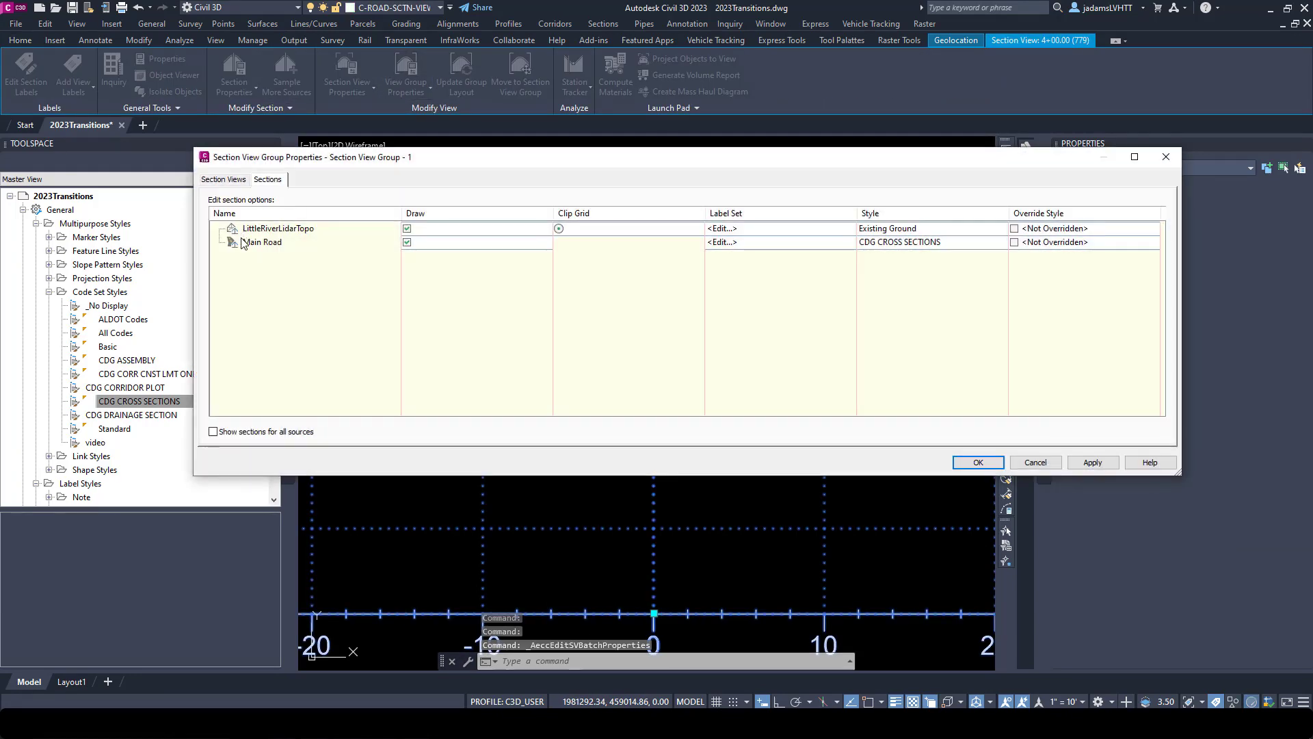
{"action": "left_click", "coordinate": [268, 243]}
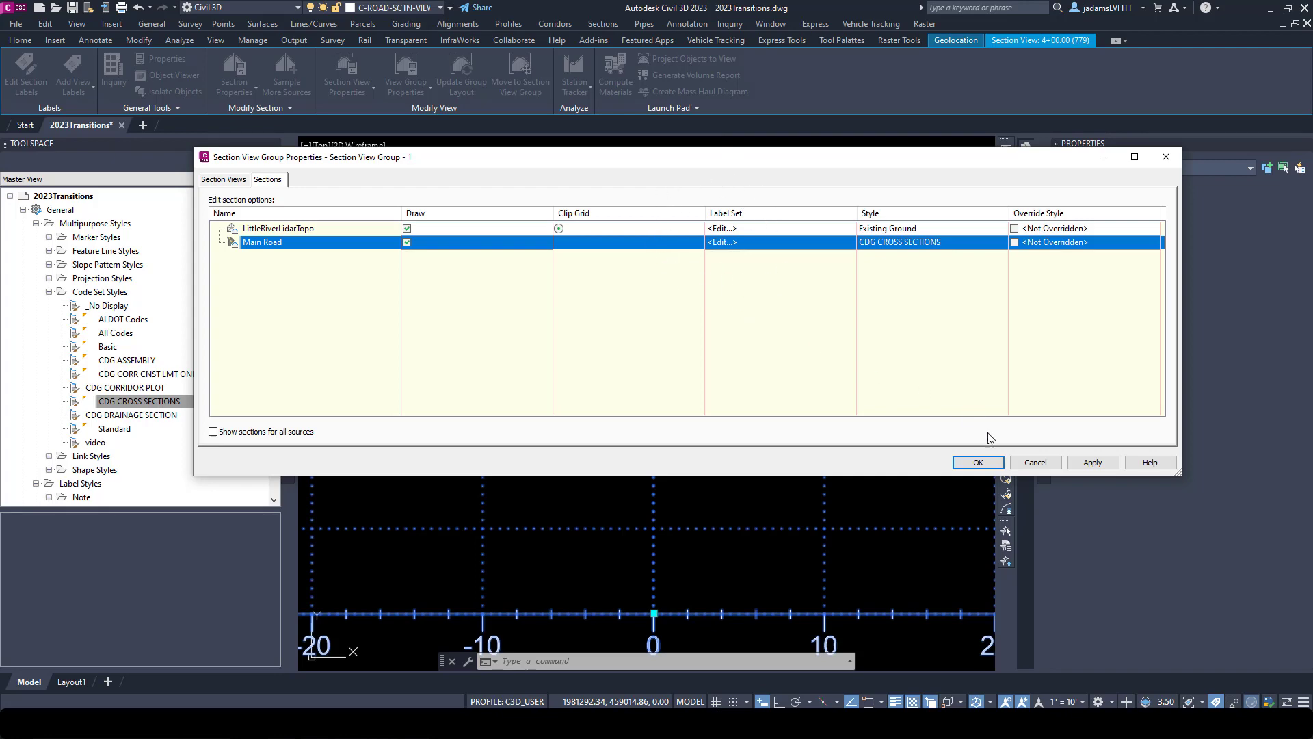
Step: Cancel the group properties, deselect, and select the CDG CROSS SECTIONS code set style
{"action": "left_click", "coordinate": [1034, 463]}
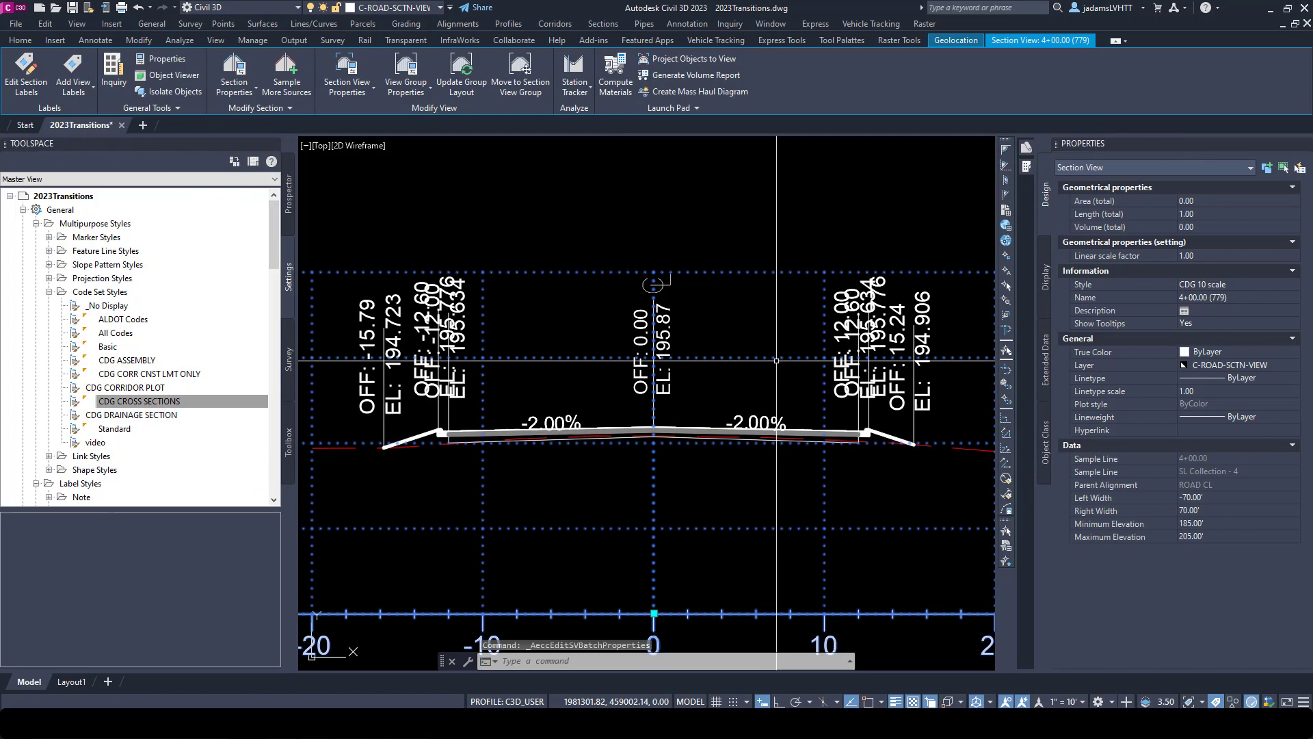
{"action": "key", "text": "Escape"}
{"action": "left_click", "coordinate": [102, 403]}
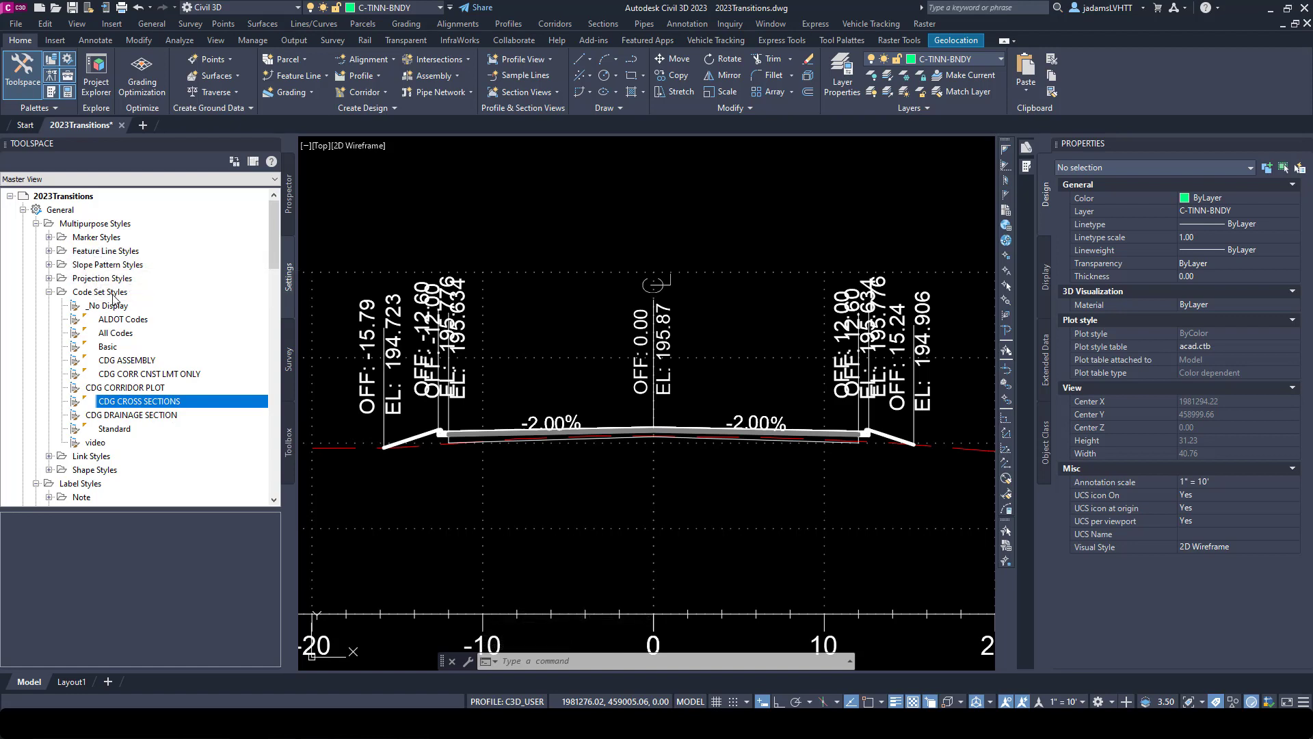
Step: Expand Label Styles > Marker and open the view-edit (NO SCALE) marker label style
{"action": "scroll", "coordinate": [69, 344], "scroll_direction": "down", "scroll_amount": 4}
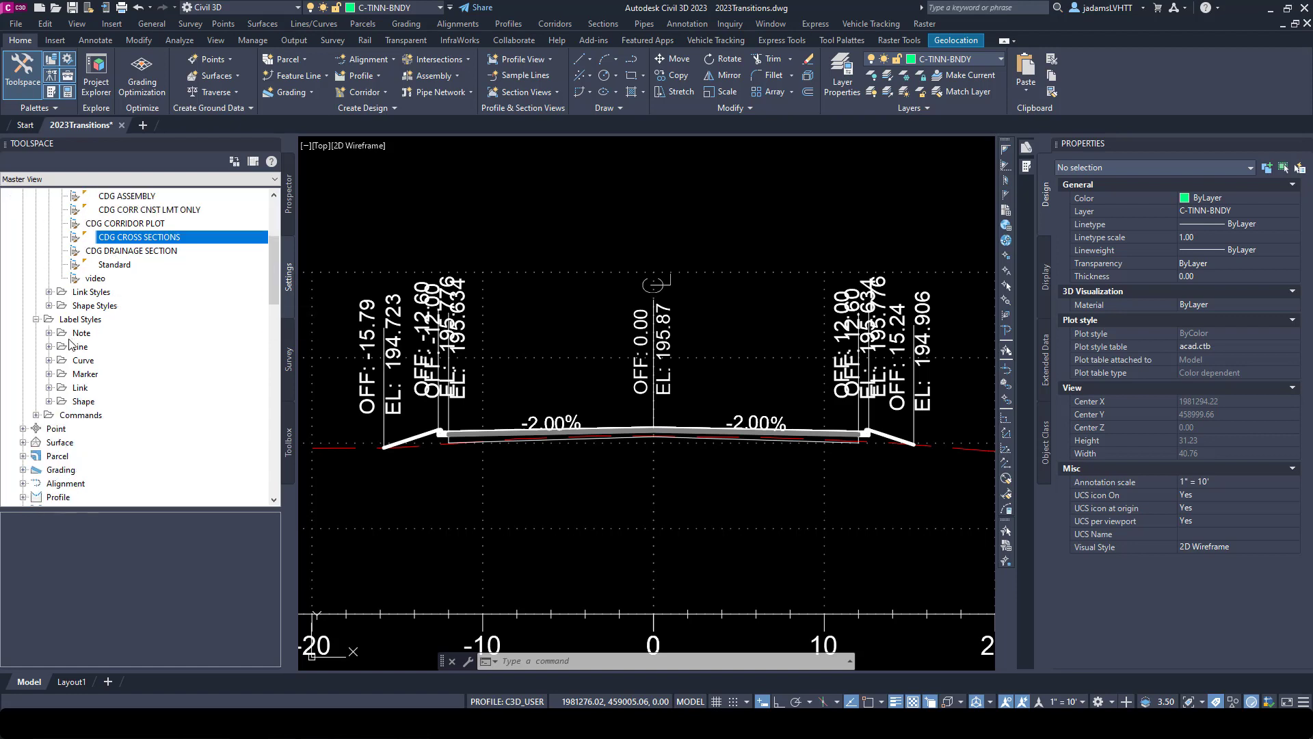
{"action": "left_click", "coordinate": [73, 320]}
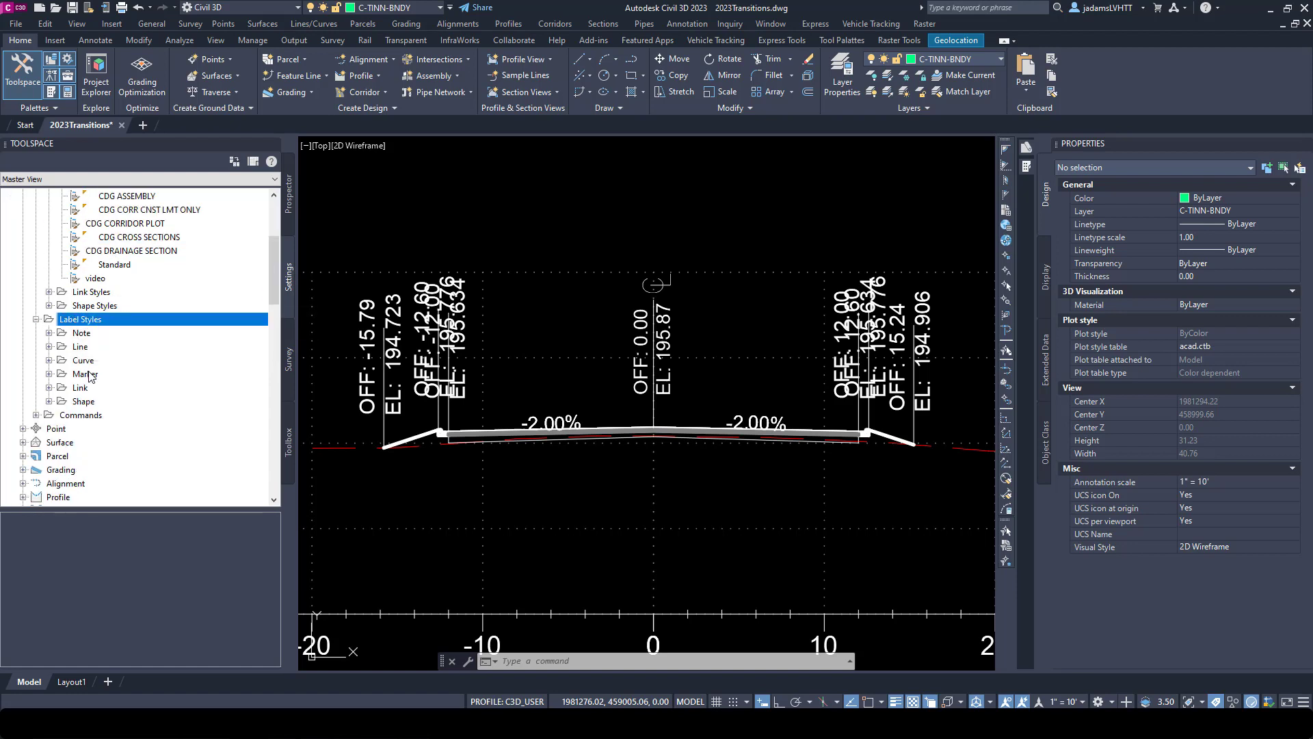
{"action": "scroll", "coordinate": [89, 375], "scroll_direction": "up", "scroll_amount": 4}
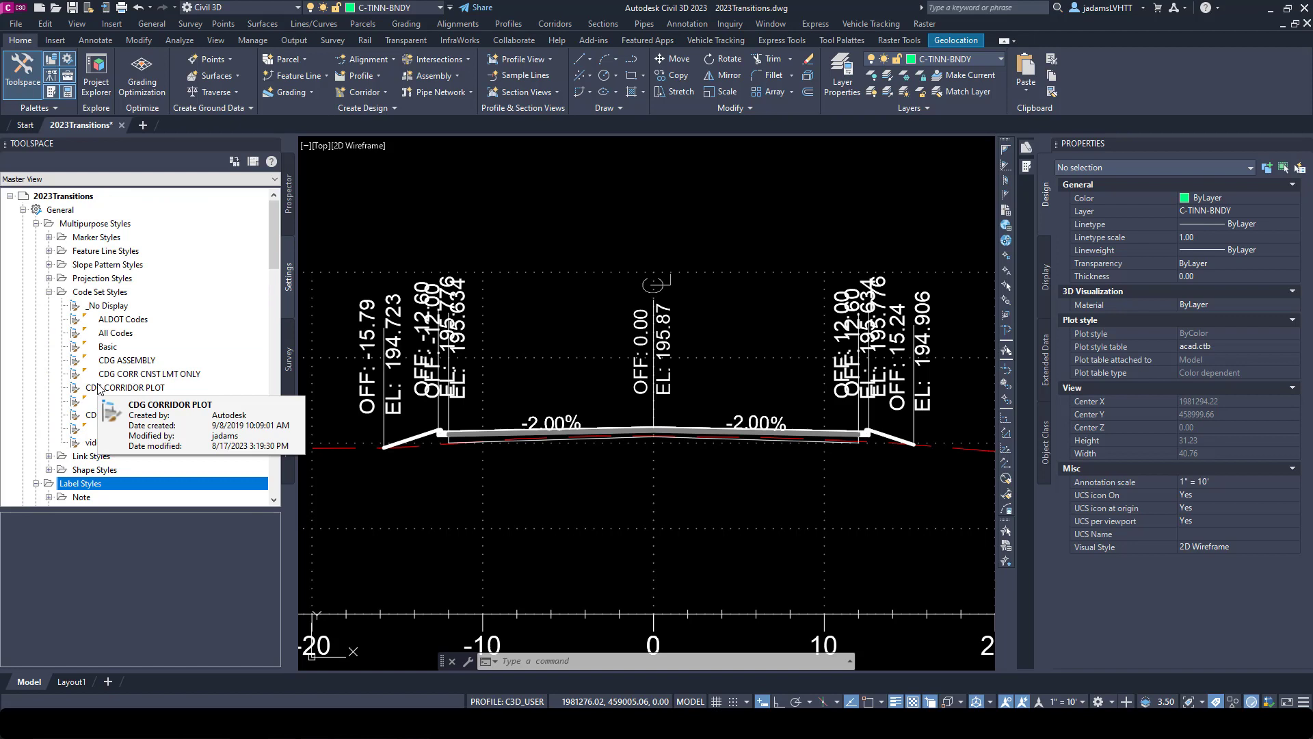
{"action": "scroll", "coordinate": [69, 377], "scroll_direction": "down", "scroll_amount": 4}
{"action": "left_click", "coordinate": [67, 375]}
{"action": "left_click", "coordinate": [49, 374]}
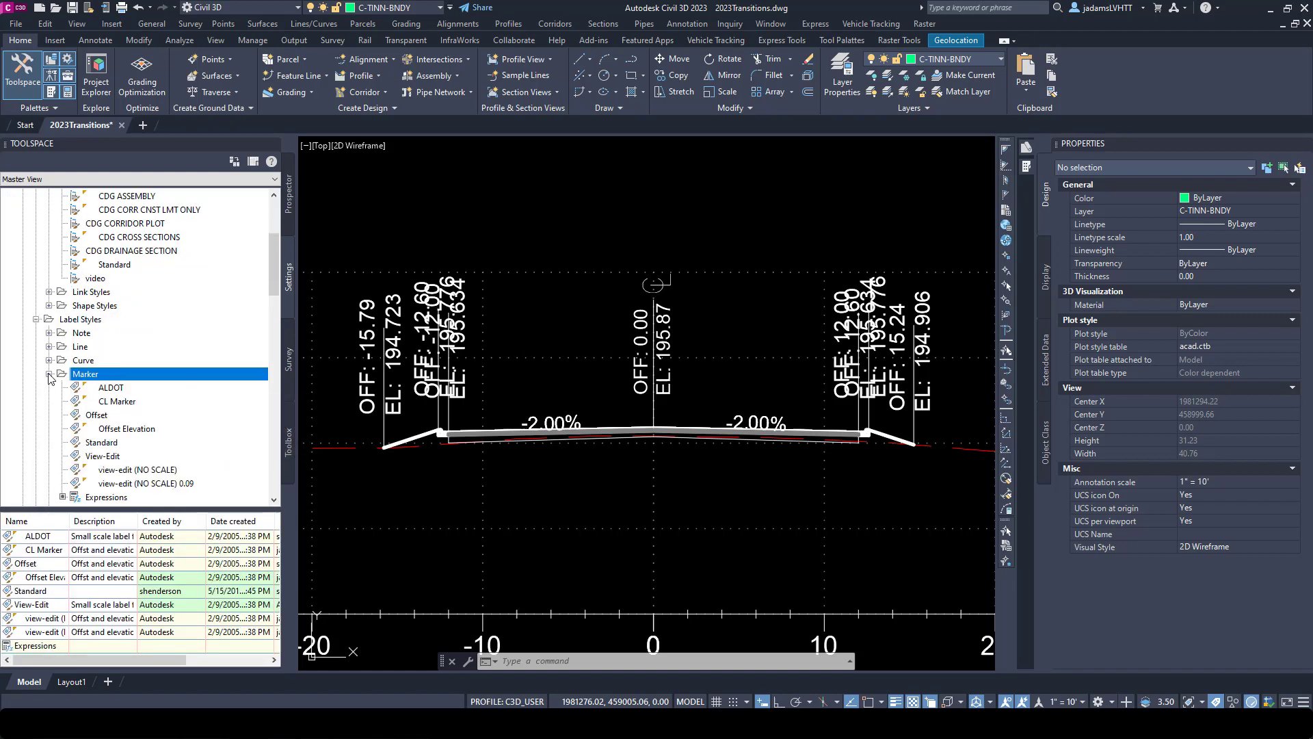
{"action": "left_click", "coordinate": [152, 483]}
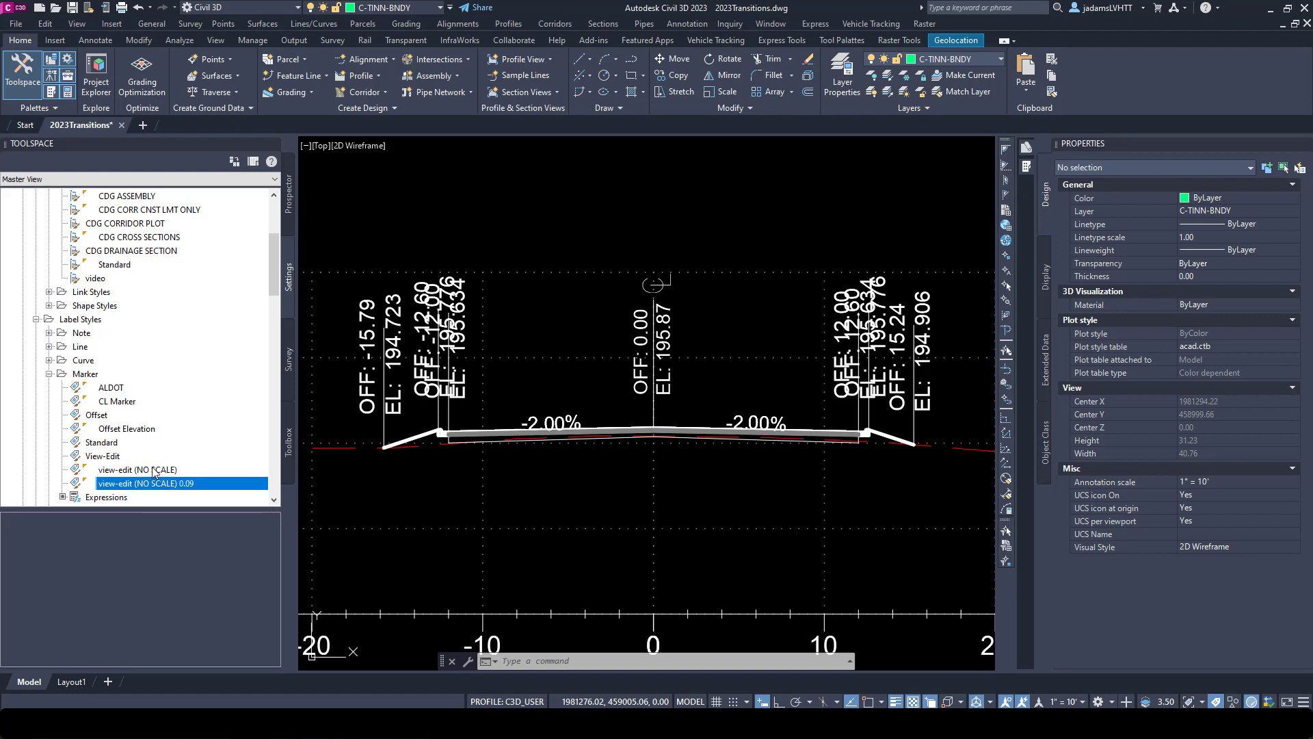
{"action": "left_click", "coordinate": [155, 471]}
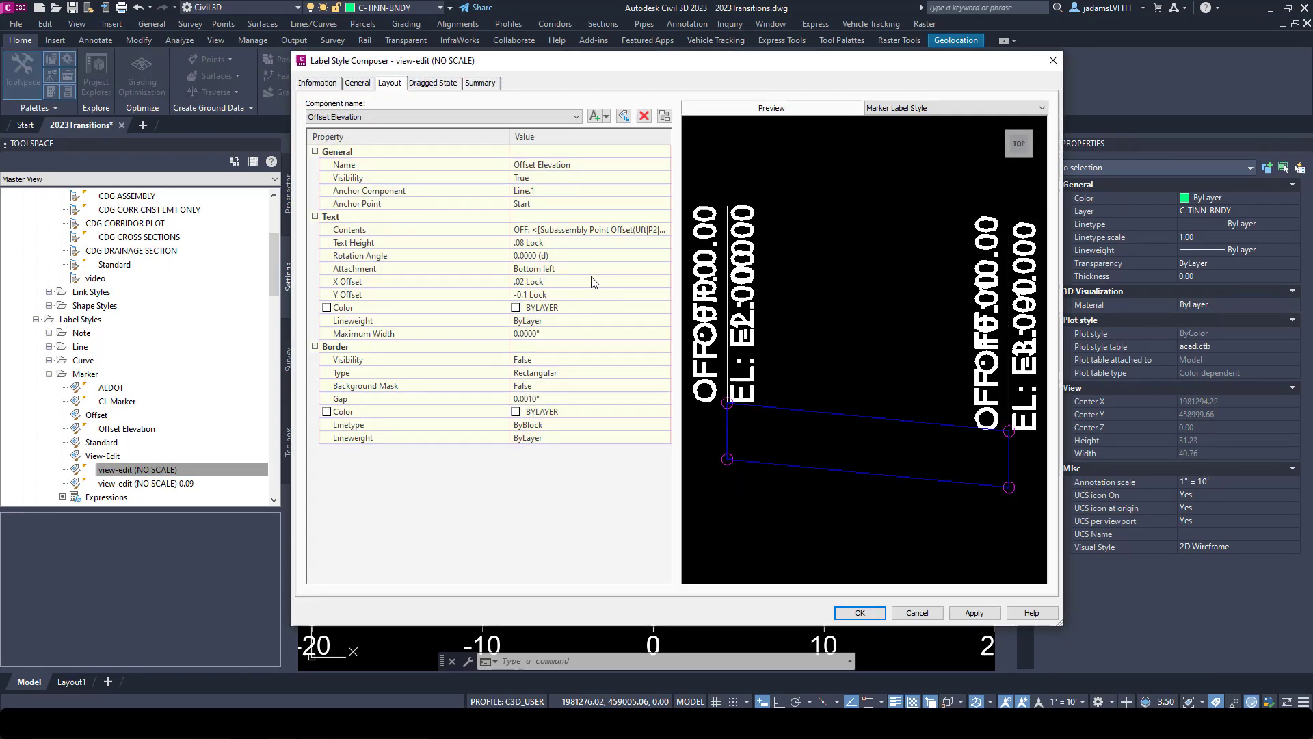
Step: Review the Offset Elevation component's text contents, then close the label style composer
{"action": "left_click", "coordinate": [617, 243]}
{"action": "left_click", "coordinate": [650, 231]}
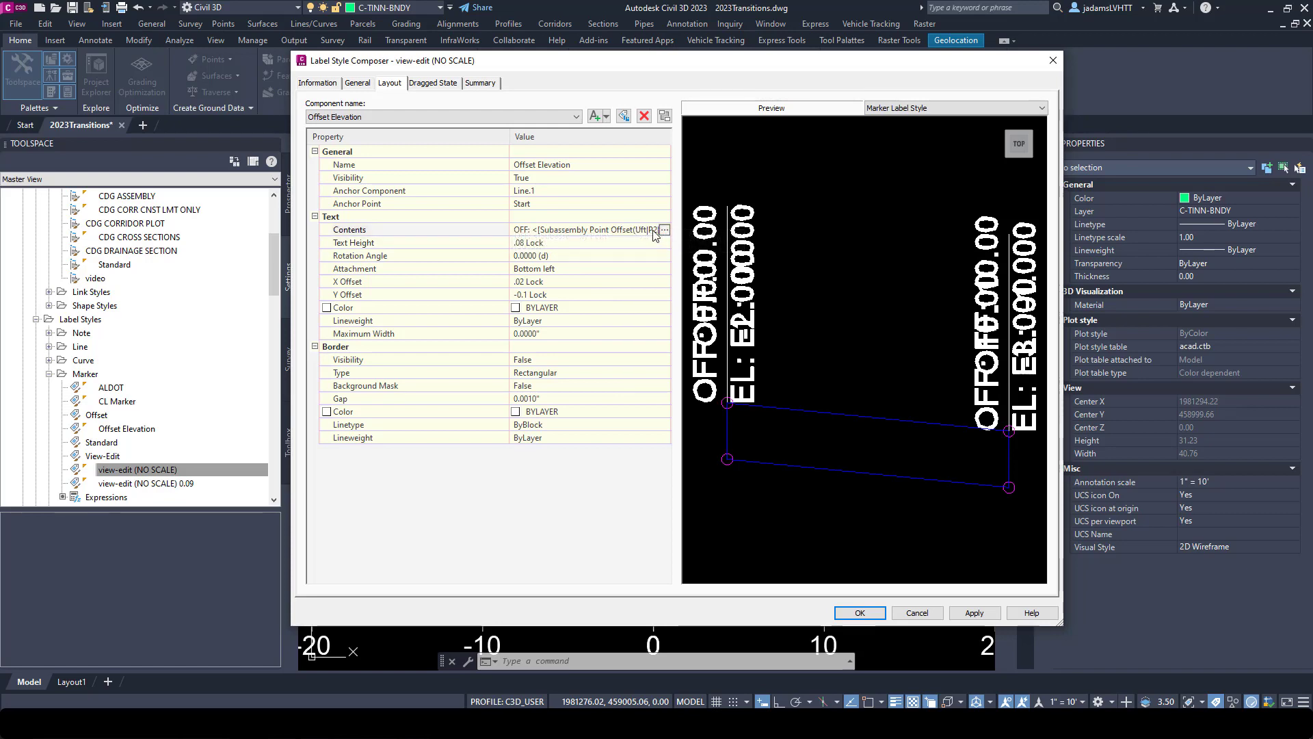
{"action": "left_click", "coordinate": [424, 118]}
{"action": "left_click", "coordinate": [577, 90]}
{"action": "left_click", "coordinate": [1054, 60]}
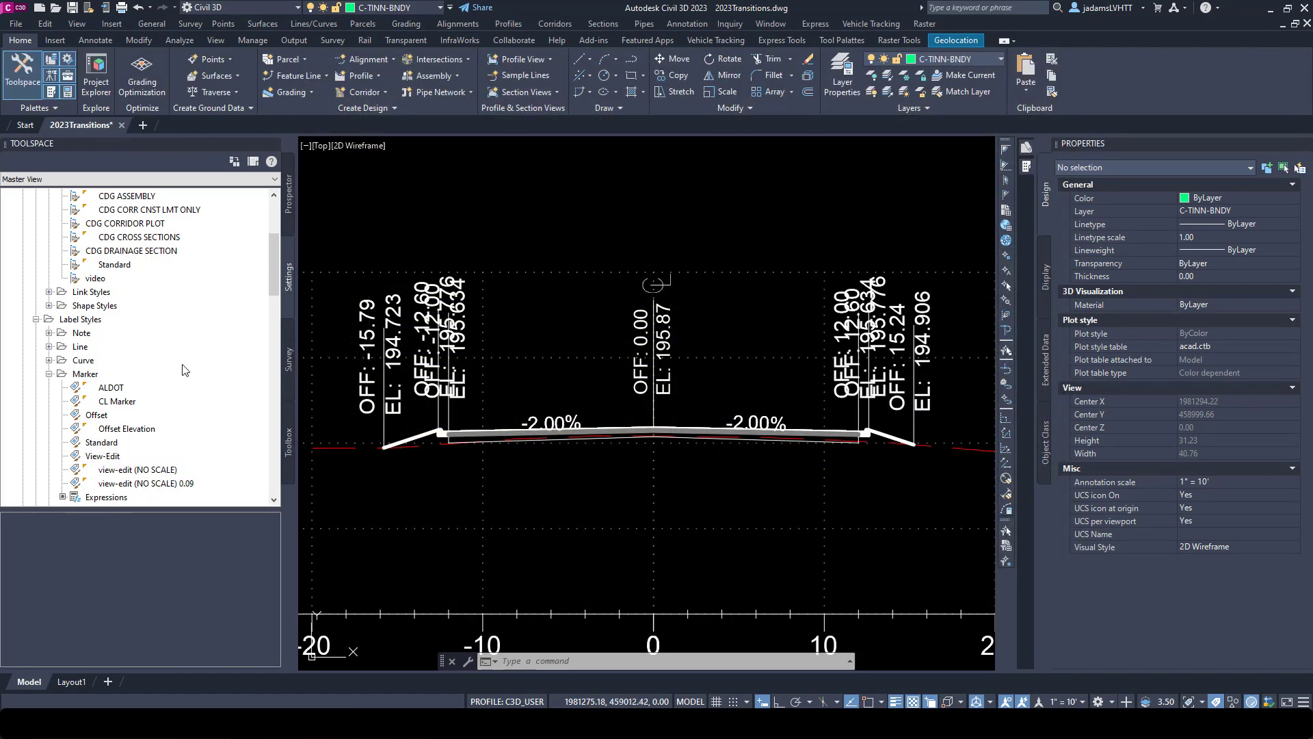
{"action": "key", "text": "Escape"}
{"action": "key", "text": "Escape"}
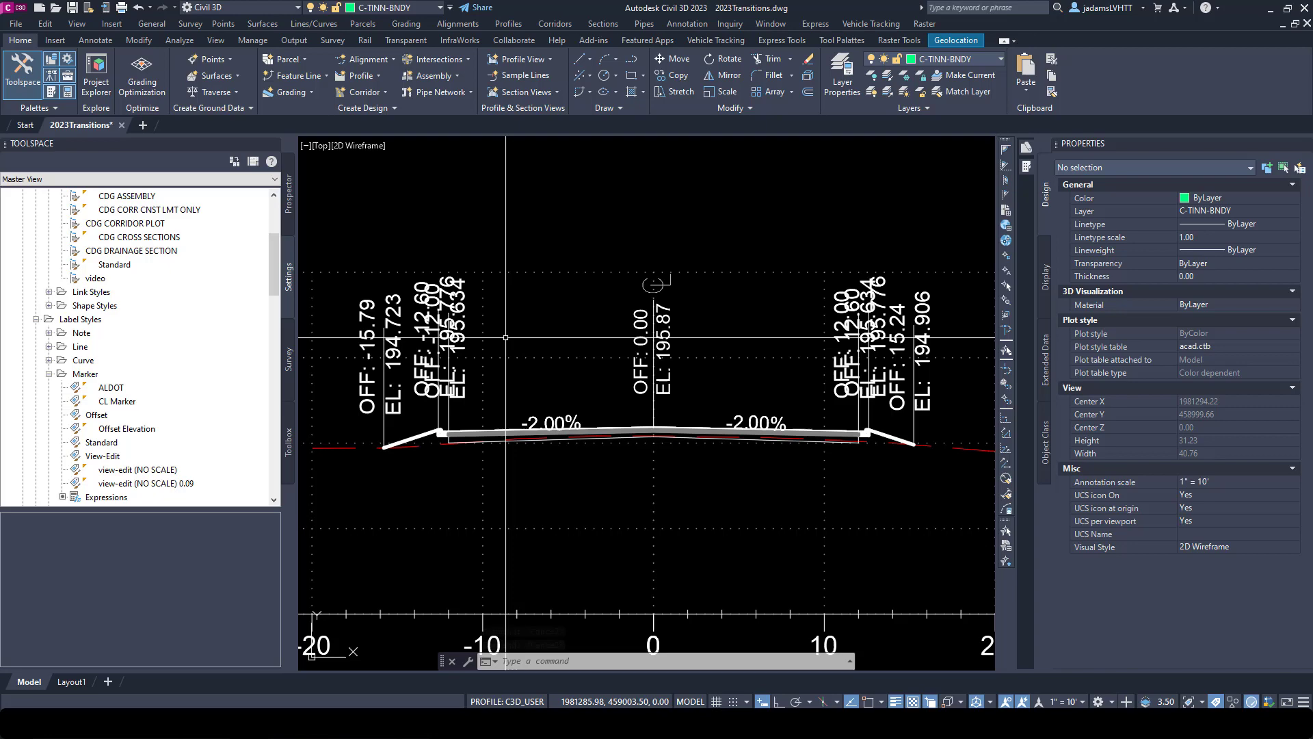
{"action": "scroll", "coordinate": [506, 338], "scroll_direction": "down", "scroll_amount": 10}
{"action": "scroll", "coordinate": [506, 337], "scroll_direction": "down", "scroll_amount": 3}
{"action": "scroll", "coordinate": [786, 410], "scroll_direction": "up", "scroll_amount": 10}
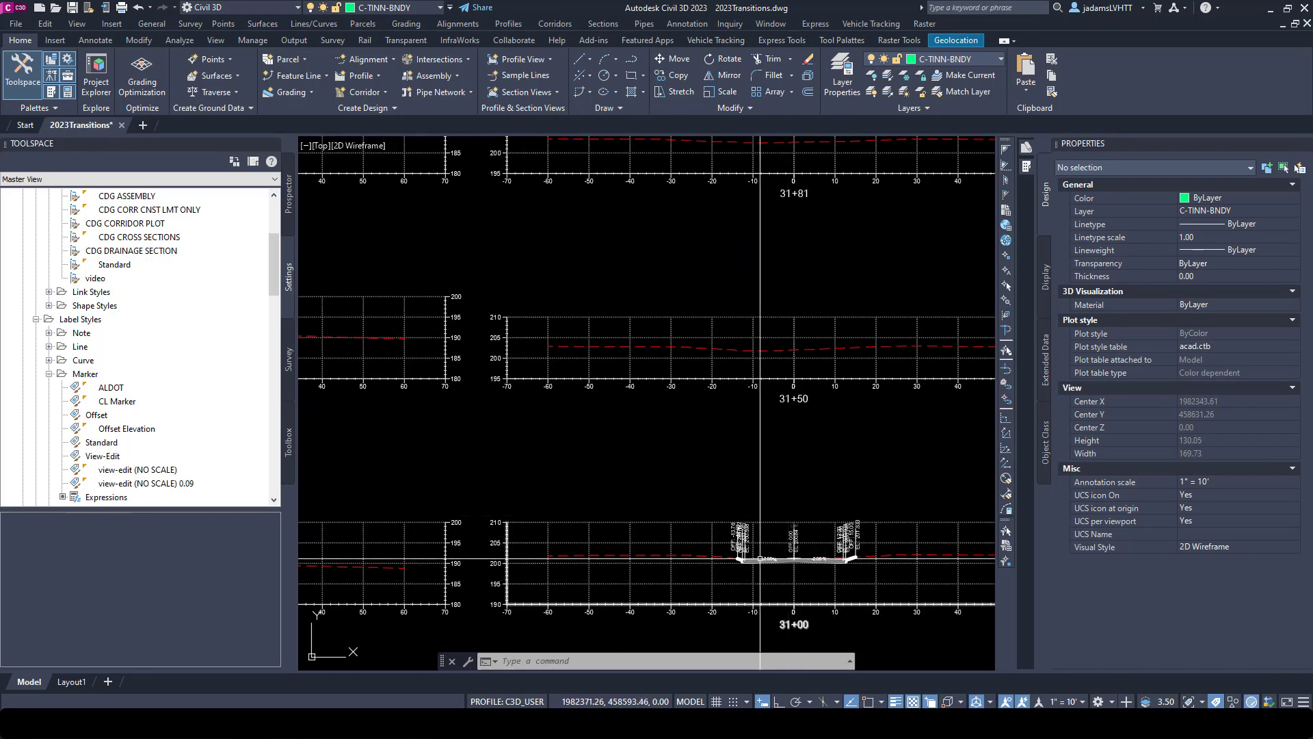
{"action": "scroll", "coordinate": [670, 410], "scroll_direction": "down", "scroll_amount": 8}
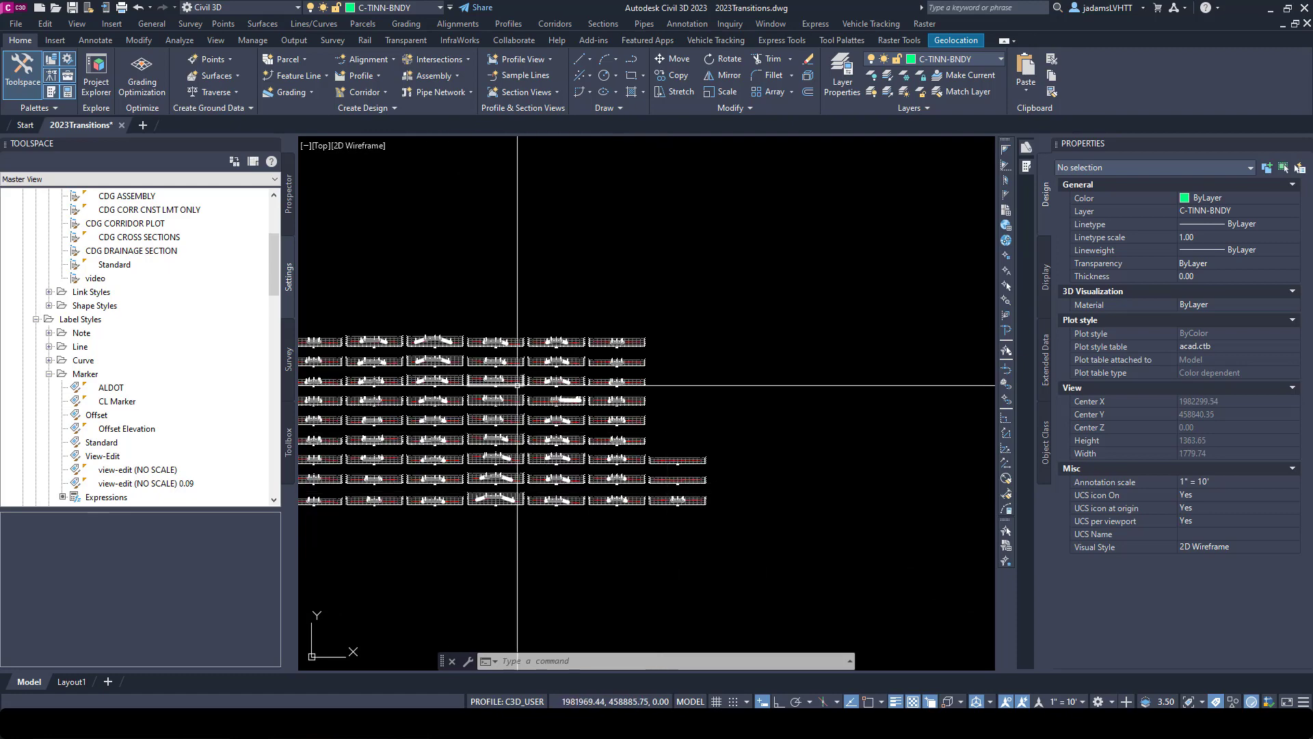
{"action": "scroll", "coordinate": [529, 378], "scroll_direction": "up", "scroll_amount": 15}
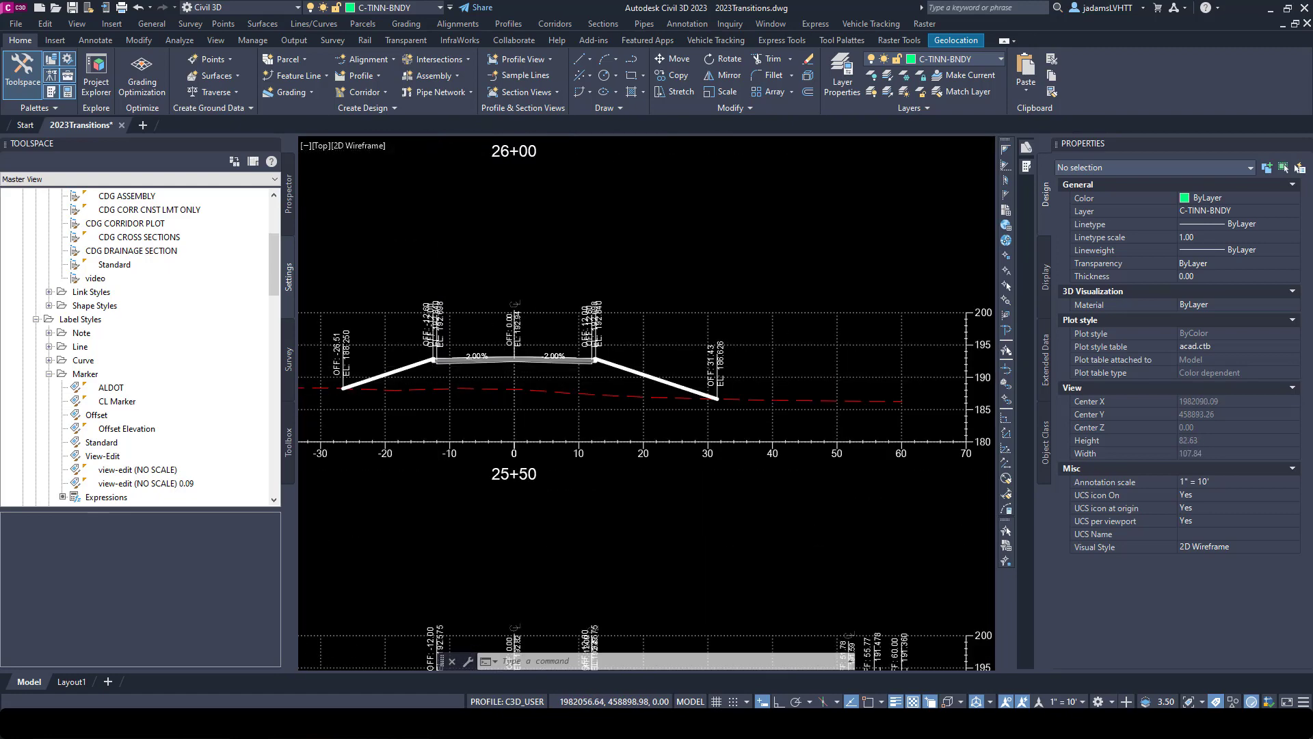
{"action": "scroll", "coordinate": [393, 315], "scroll_direction": "up", "scroll_amount": 2}
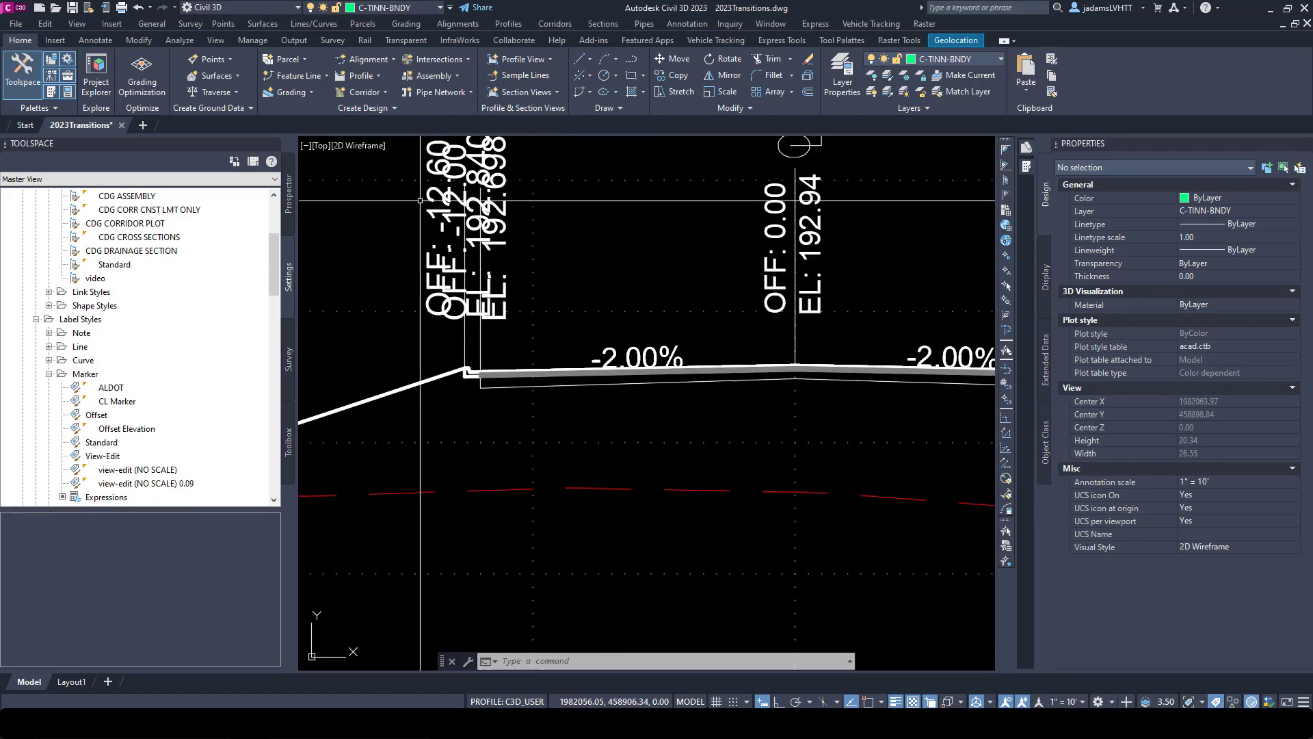
{"action": "scroll", "coordinate": [660, 329], "scroll_direction": "down", "scroll_amount": 15}
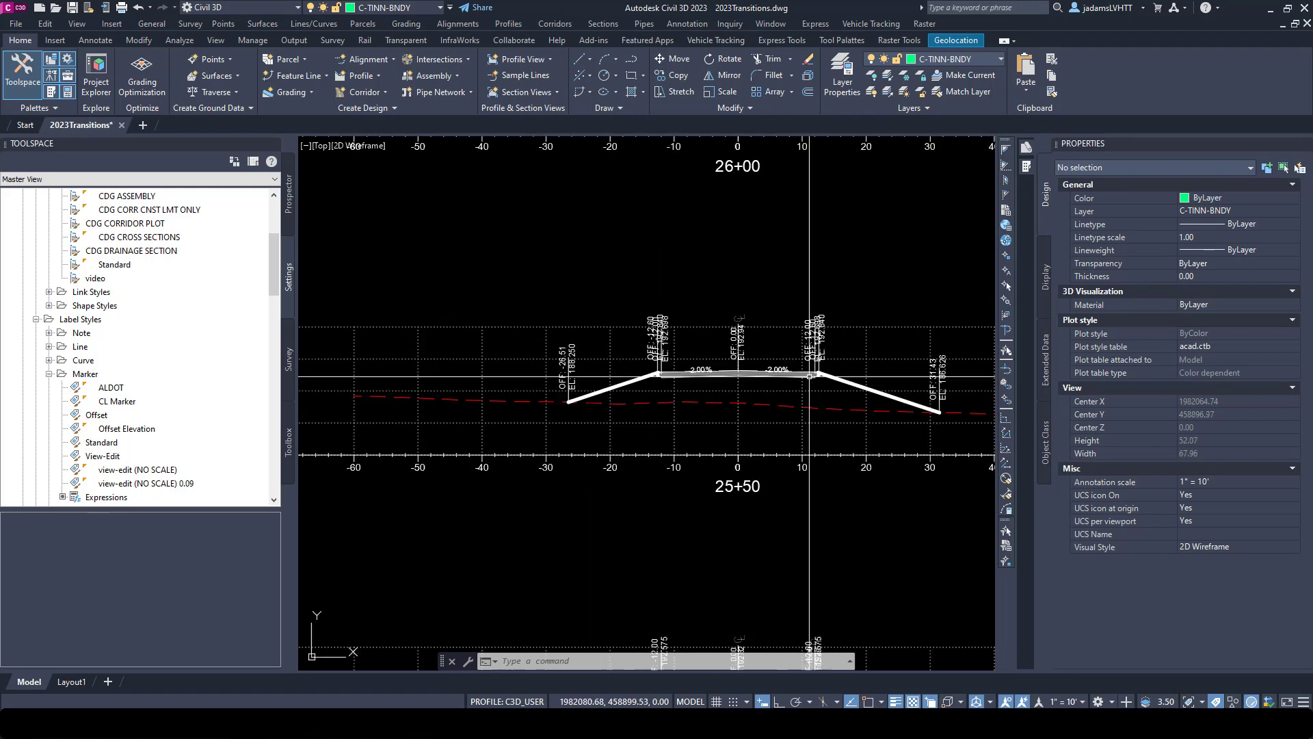
{"action": "scroll", "coordinate": [815, 385], "scroll_direction": "down", "scroll_amount": 3}
{"action": "scroll", "coordinate": [516, 372], "scroll_direction": "up", "scroll_amount": 5}
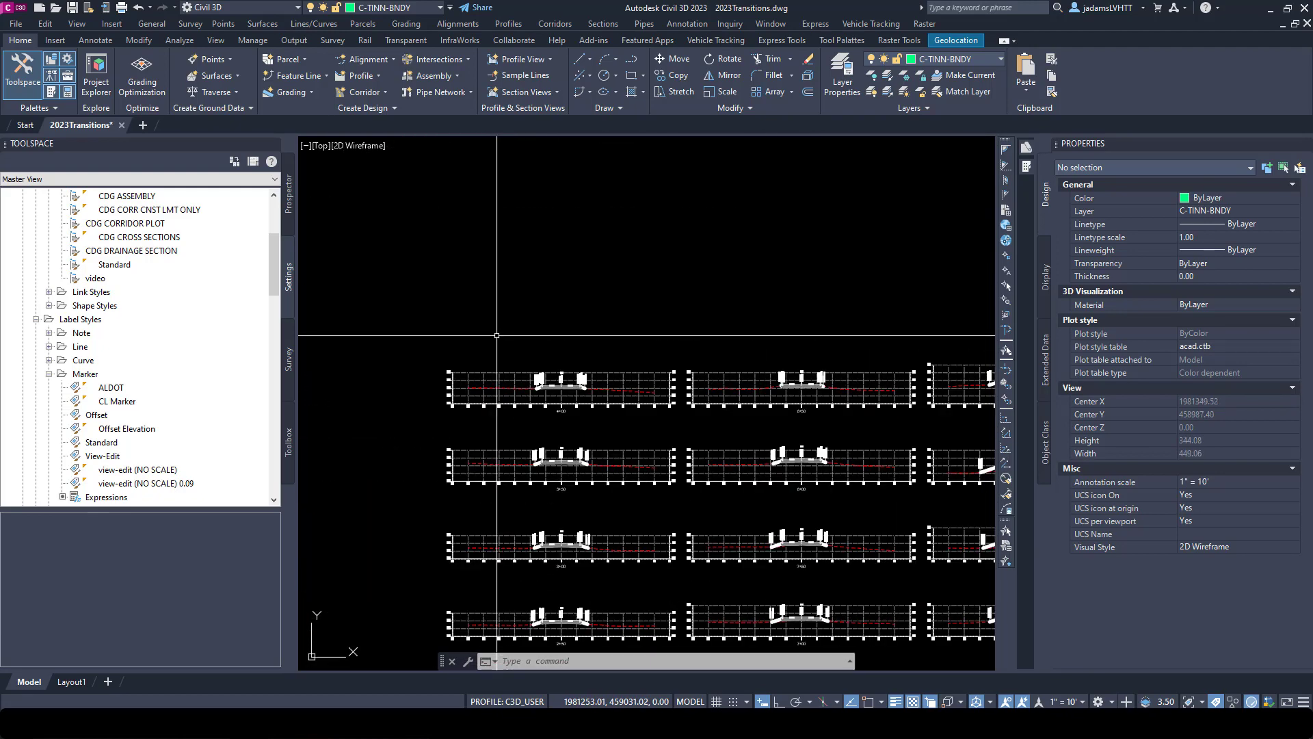
{"action": "scroll", "coordinate": [516, 372], "scroll_direction": "up", "scroll_amount": 8}
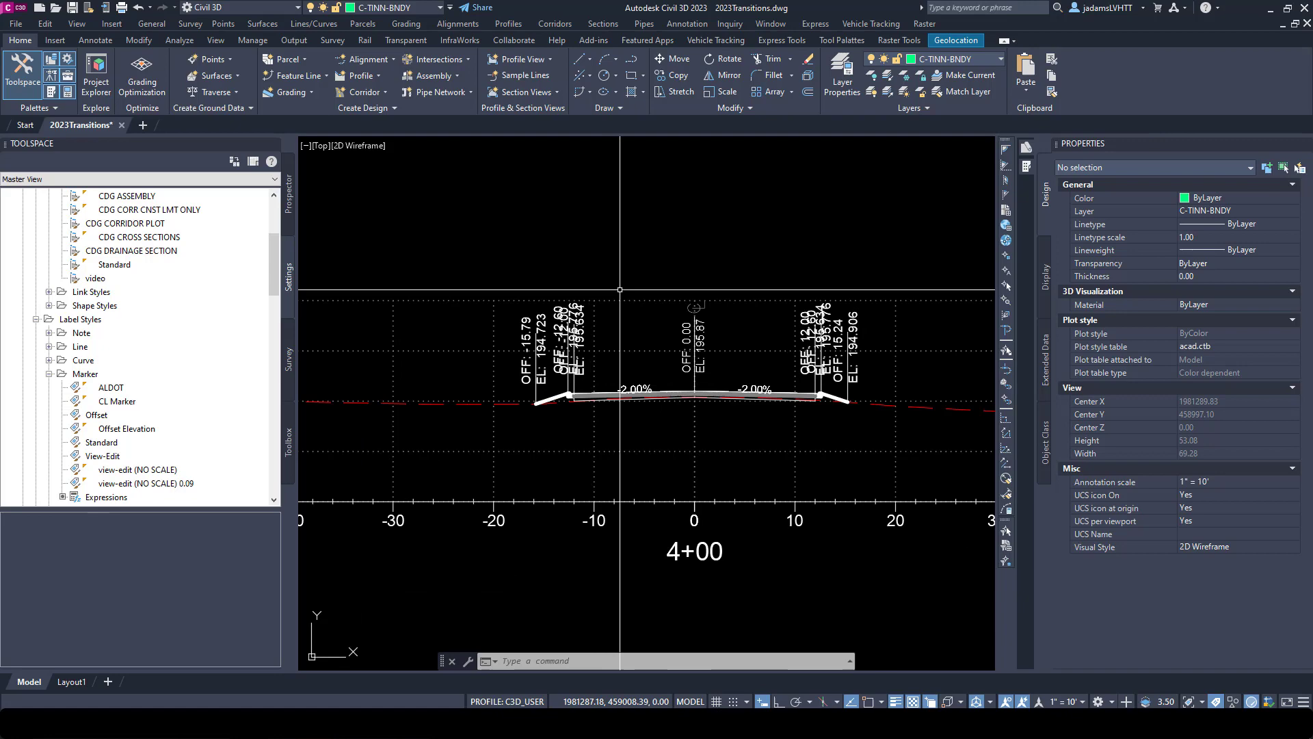
Step: Set the Main Road label set to CDG Staggered Labels in the 4+00 section view group properties
{"action": "left_click", "coordinate": [657, 255]}
{"action": "left_click", "coordinate": [640, 303]}
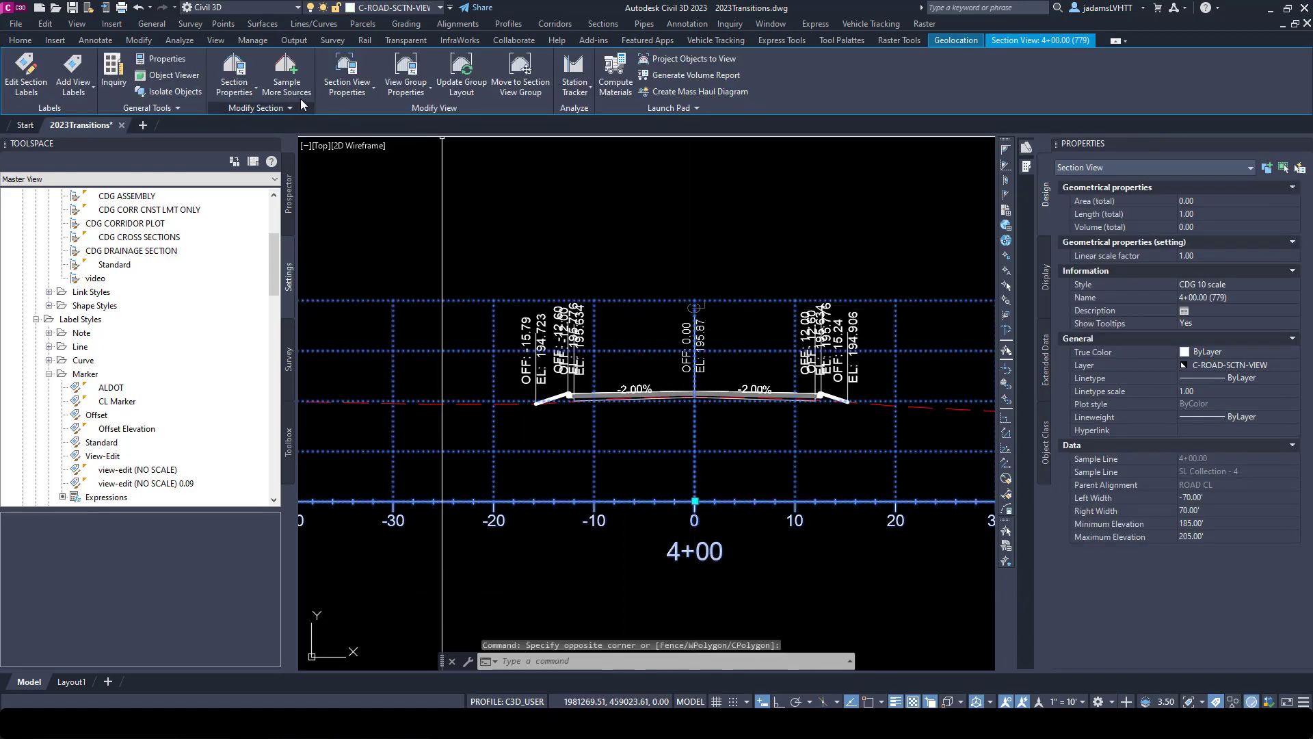
{"action": "left_click", "coordinate": [411, 71]}
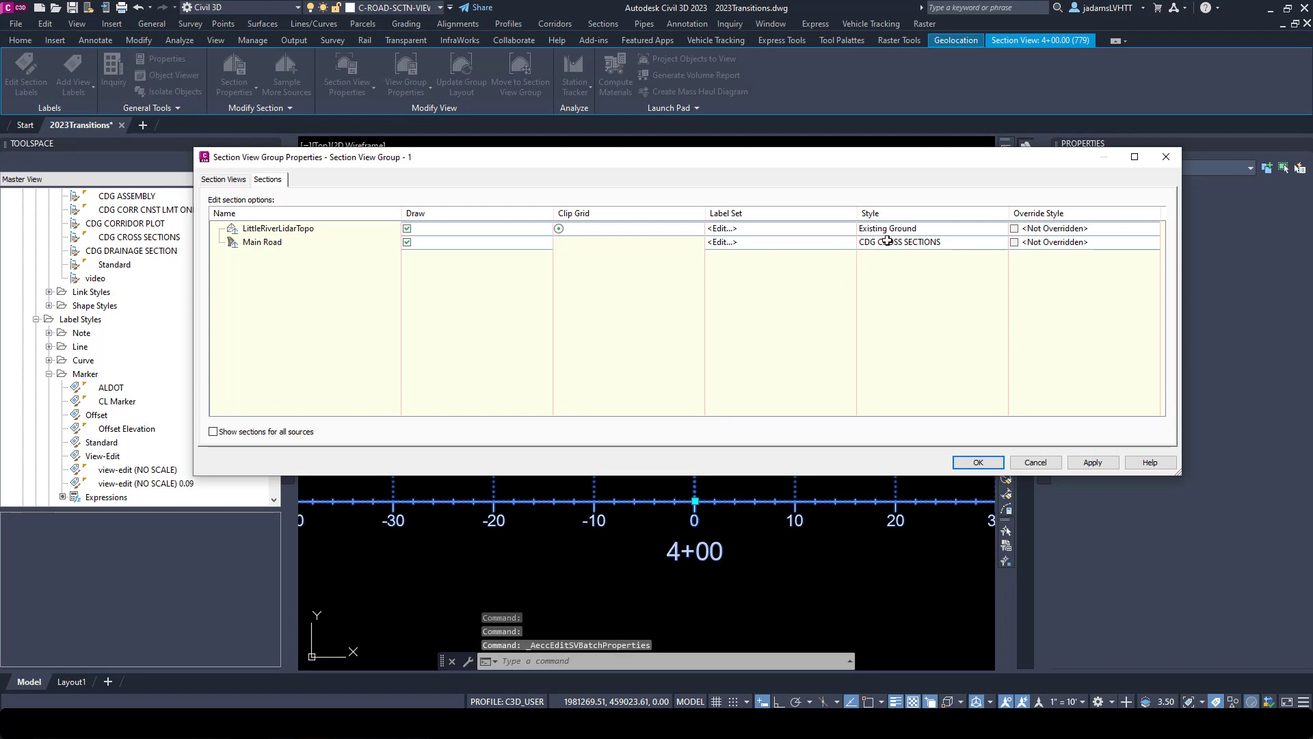
{"action": "left_click", "coordinate": [819, 248]}
{"action": "left_click", "coordinate": [888, 333]}
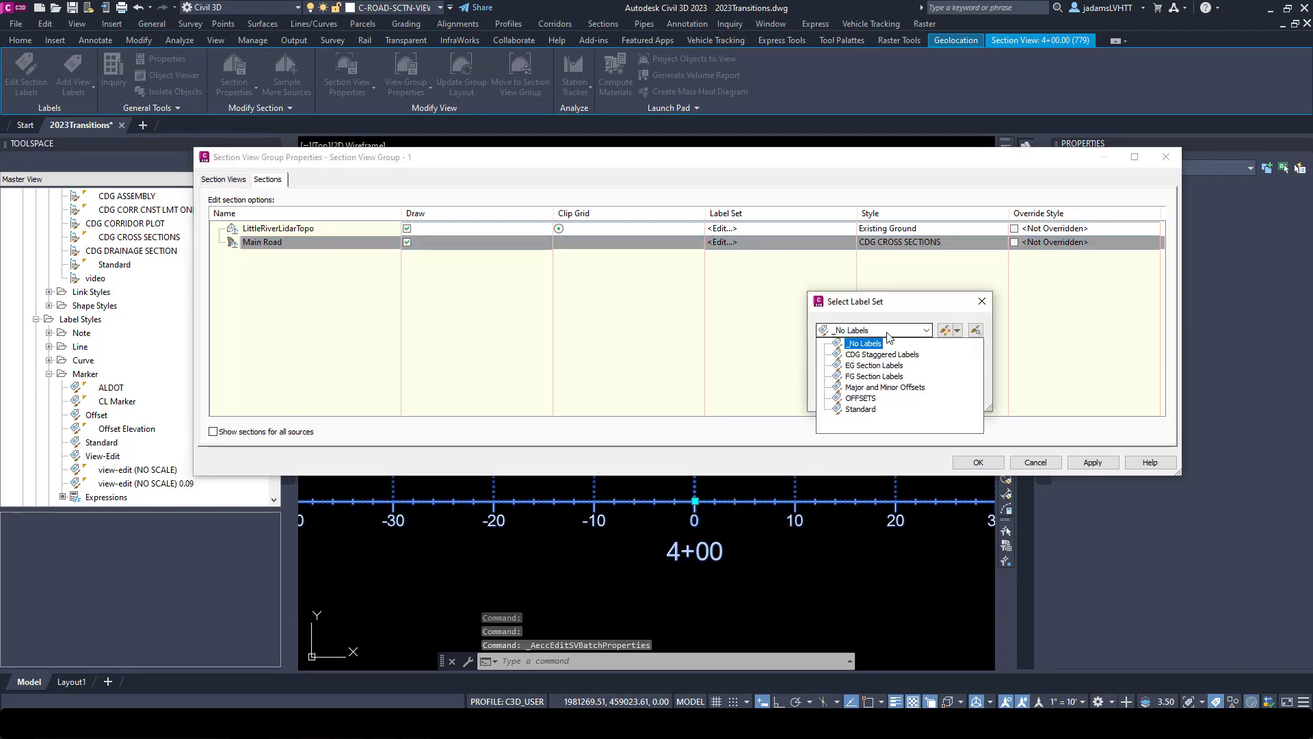
{"action": "left_click", "coordinate": [882, 354]}
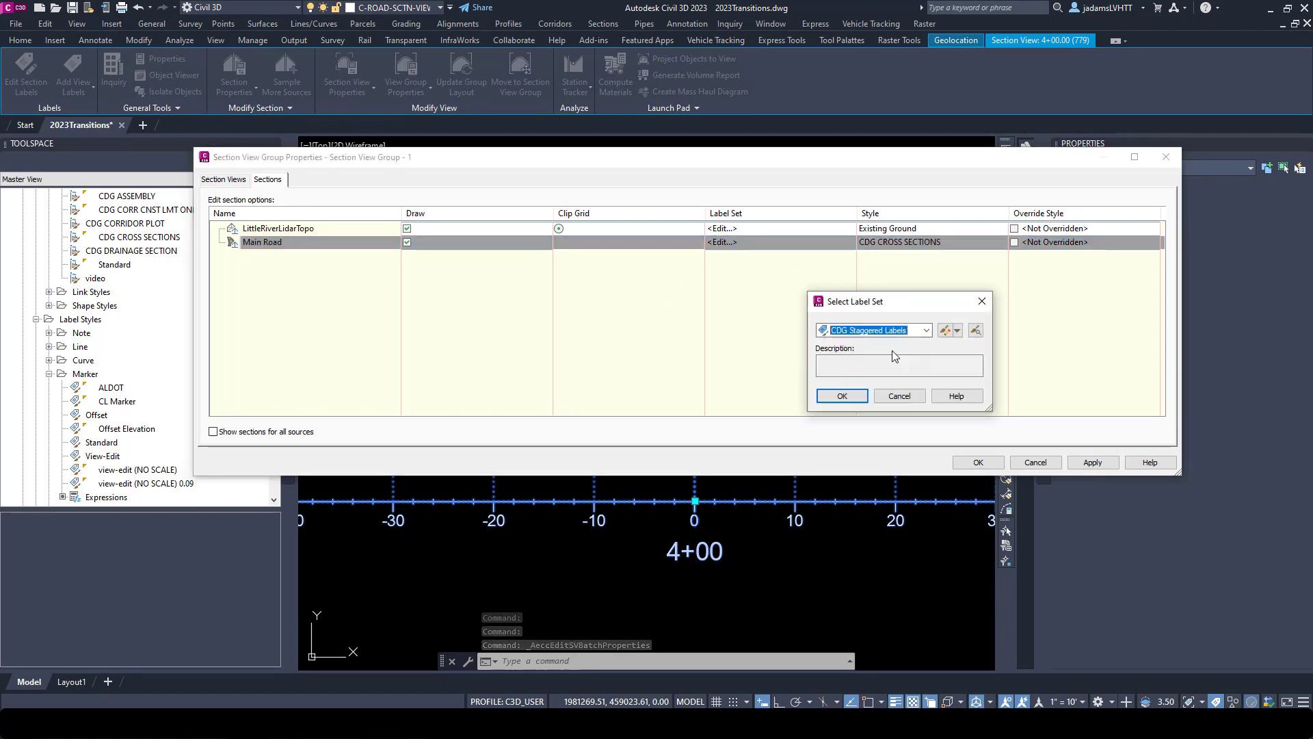
{"action": "left_click", "coordinate": [840, 394]}
{"action": "left_click", "coordinate": [978, 462]}
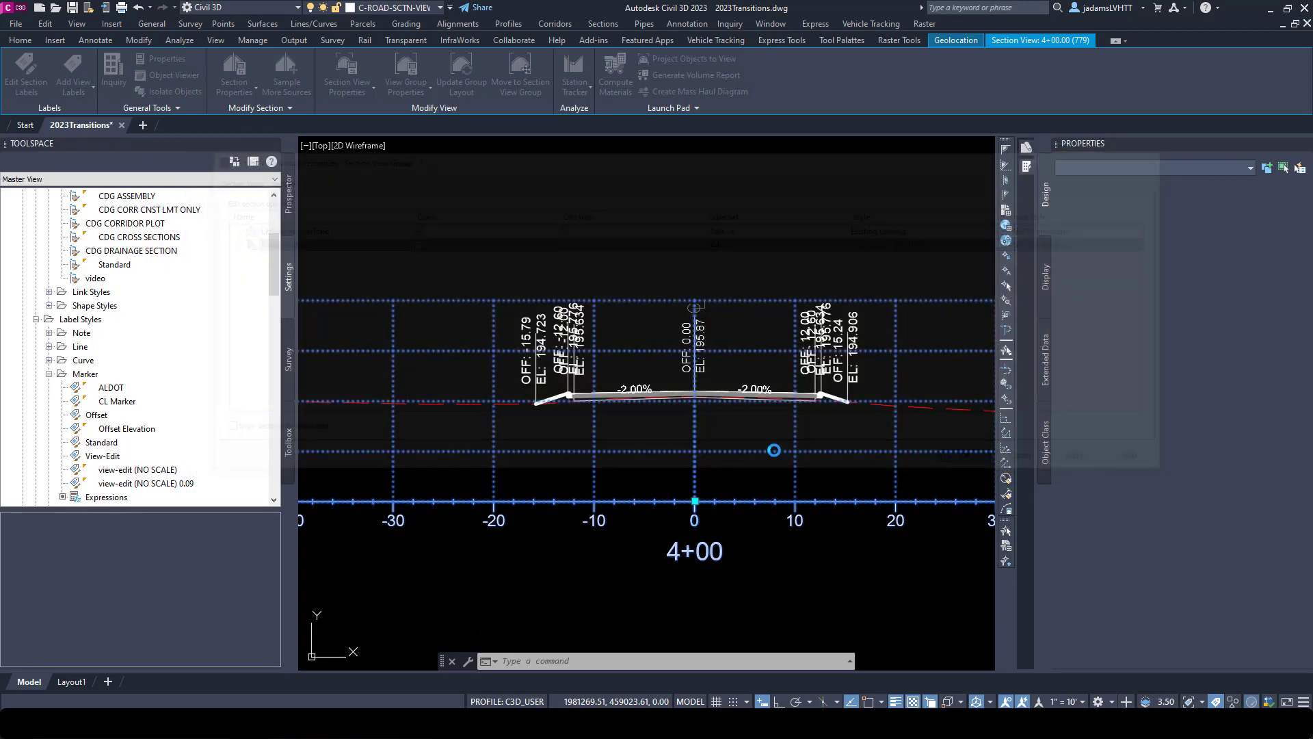
{"action": "key", "text": "Escape"}
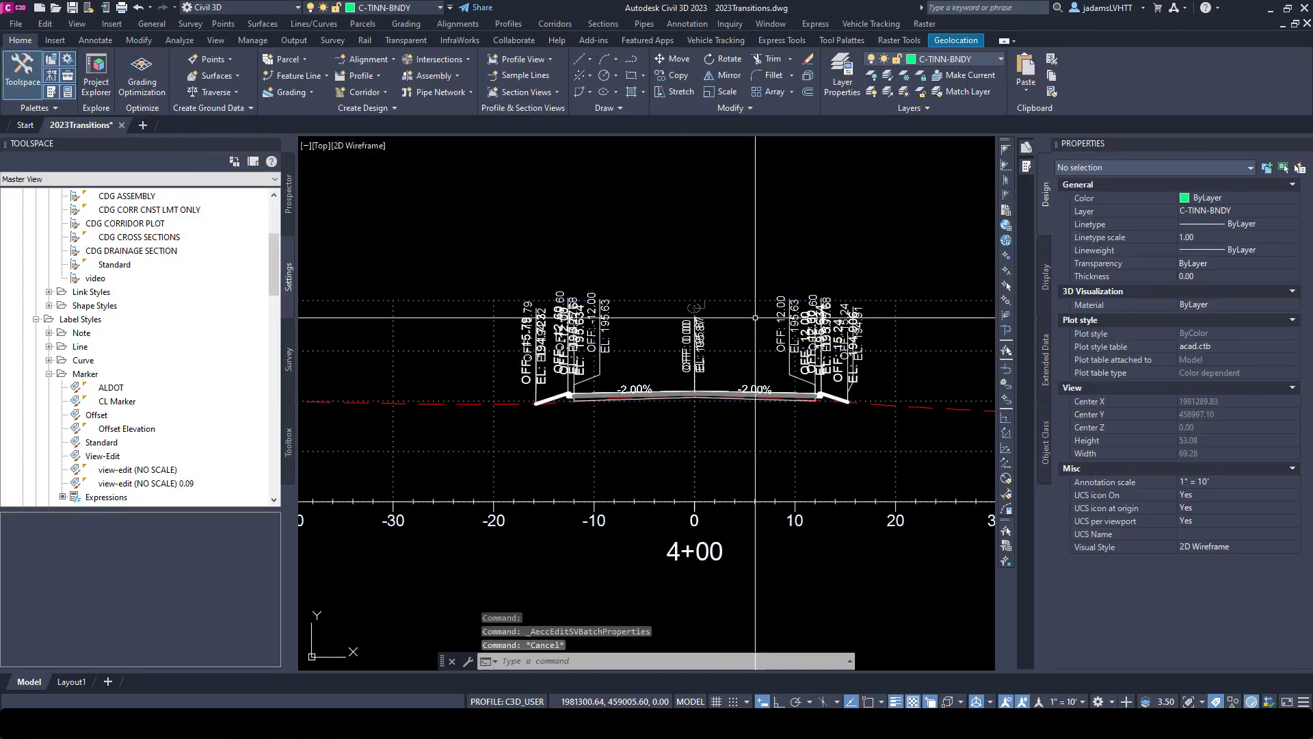
{"action": "scroll", "coordinate": [767, 317], "scroll_direction": "up", "scroll_amount": 2}
{"action": "scroll", "coordinate": [893, 409], "scroll_direction": "up", "scroll_amount": 2}
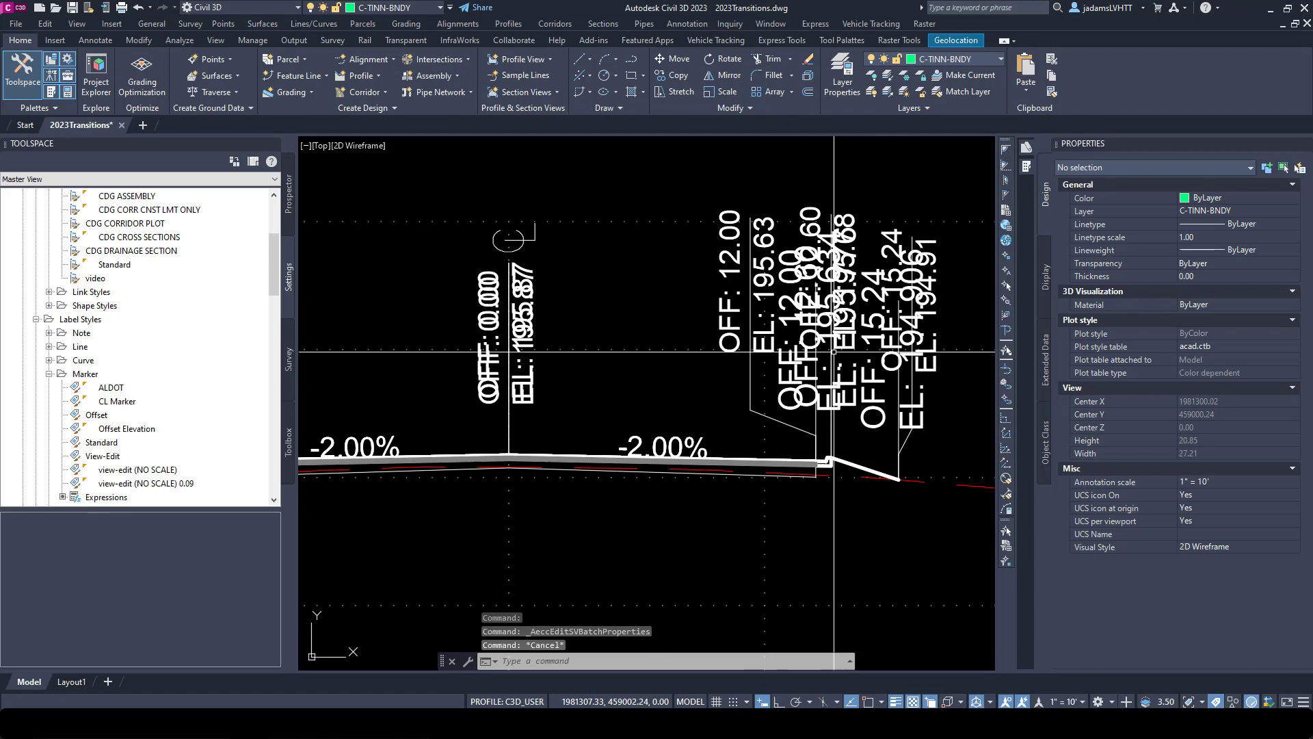
{"action": "scroll", "coordinate": [738, 386], "scroll_direction": "down", "scroll_amount": 3}
{"action": "scroll", "coordinate": [684, 362], "scroll_direction": "up", "scroll_amount": 1}
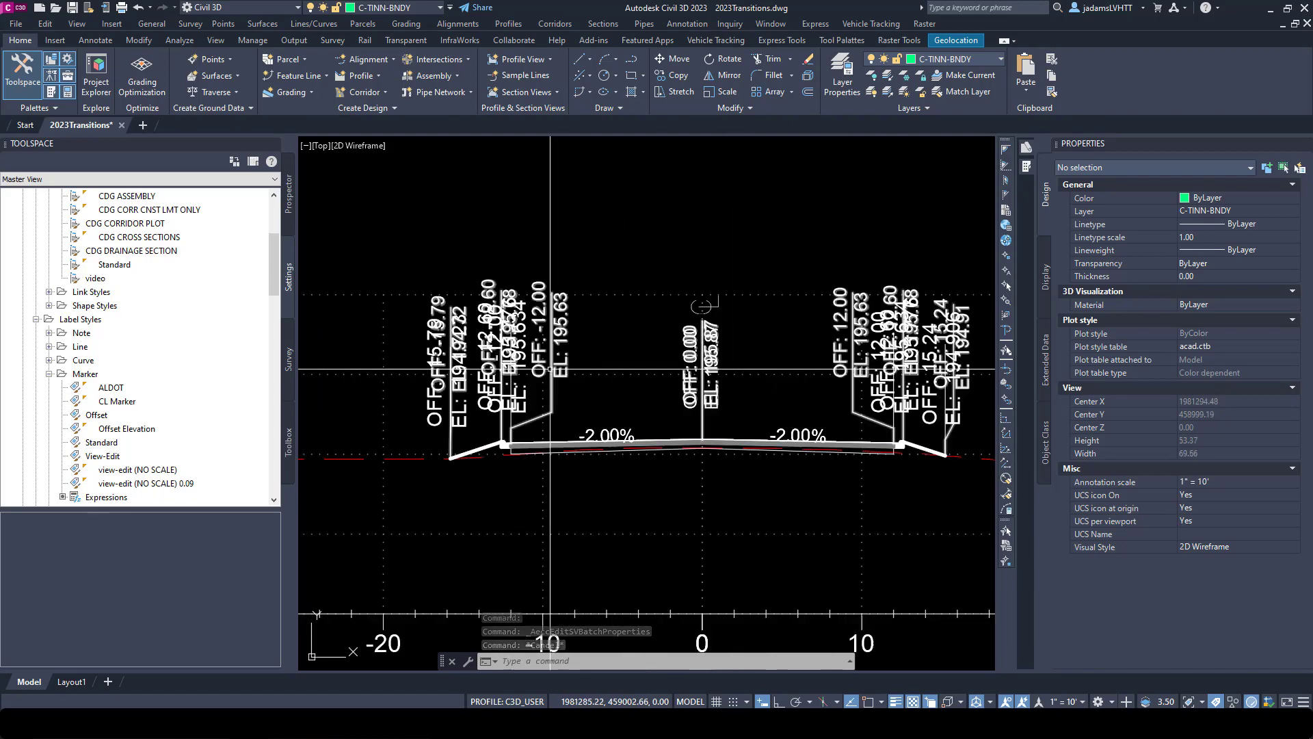
{"action": "scroll", "coordinate": [610, 348], "scroll_direction": "down", "scroll_amount": 1}
{"action": "scroll", "coordinate": [610, 347], "scroll_direction": "up", "scroll_amount": 2}
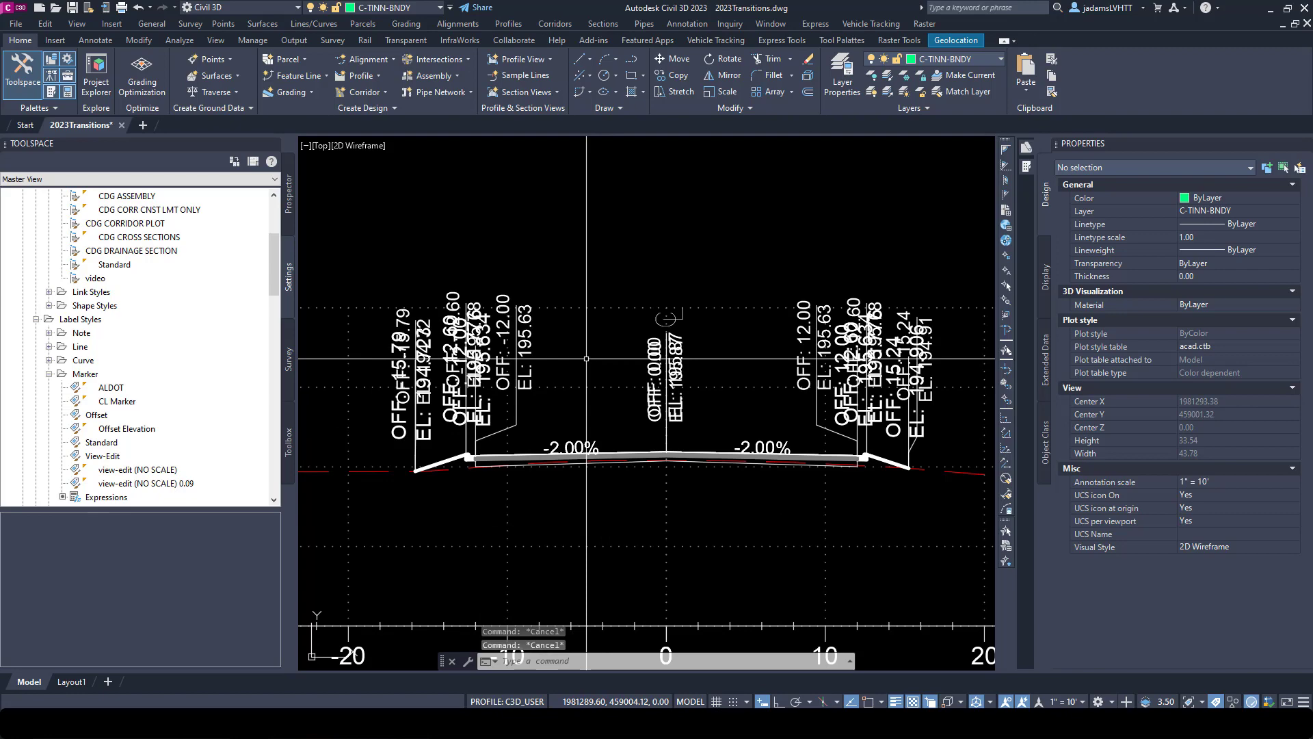
{"action": "scroll", "coordinate": [586, 358], "scroll_direction": "up", "scroll_amount": 1}
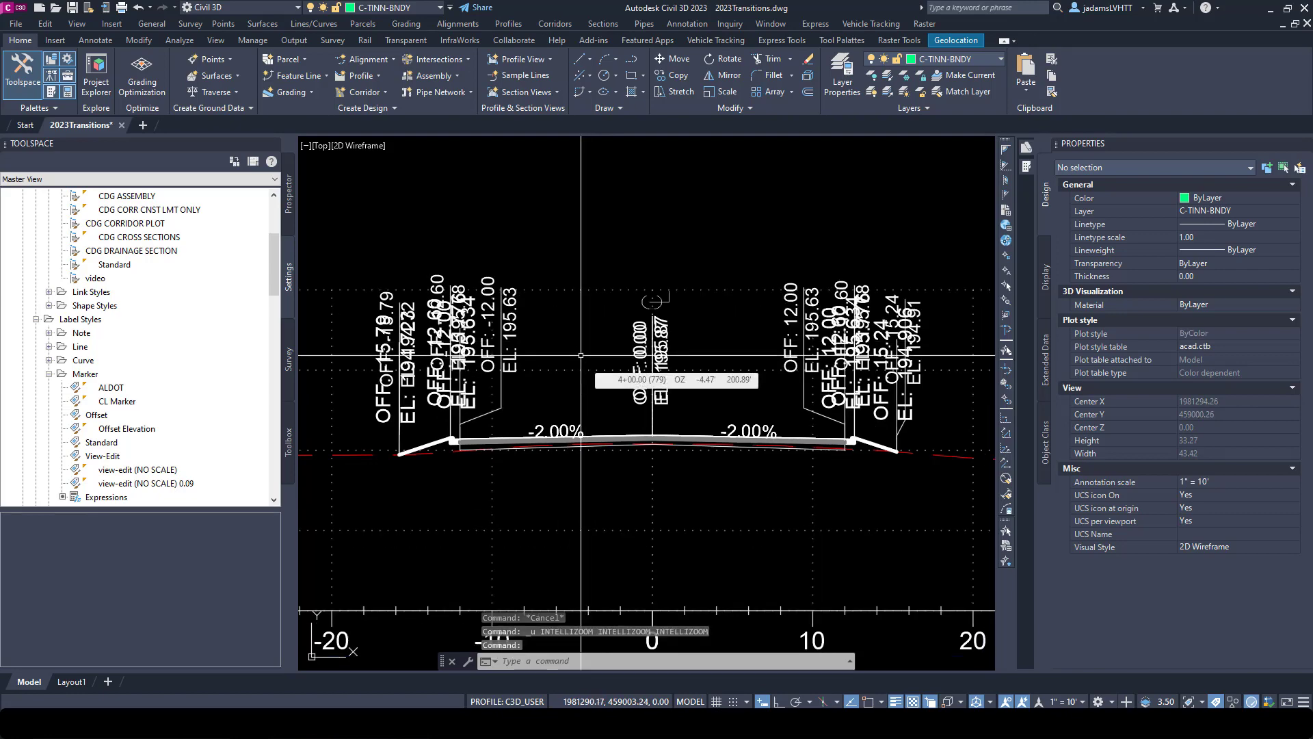
{"action": "scroll", "coordinate": [581, 355], "scroll_direction": "down", "scroll_amount": 2}
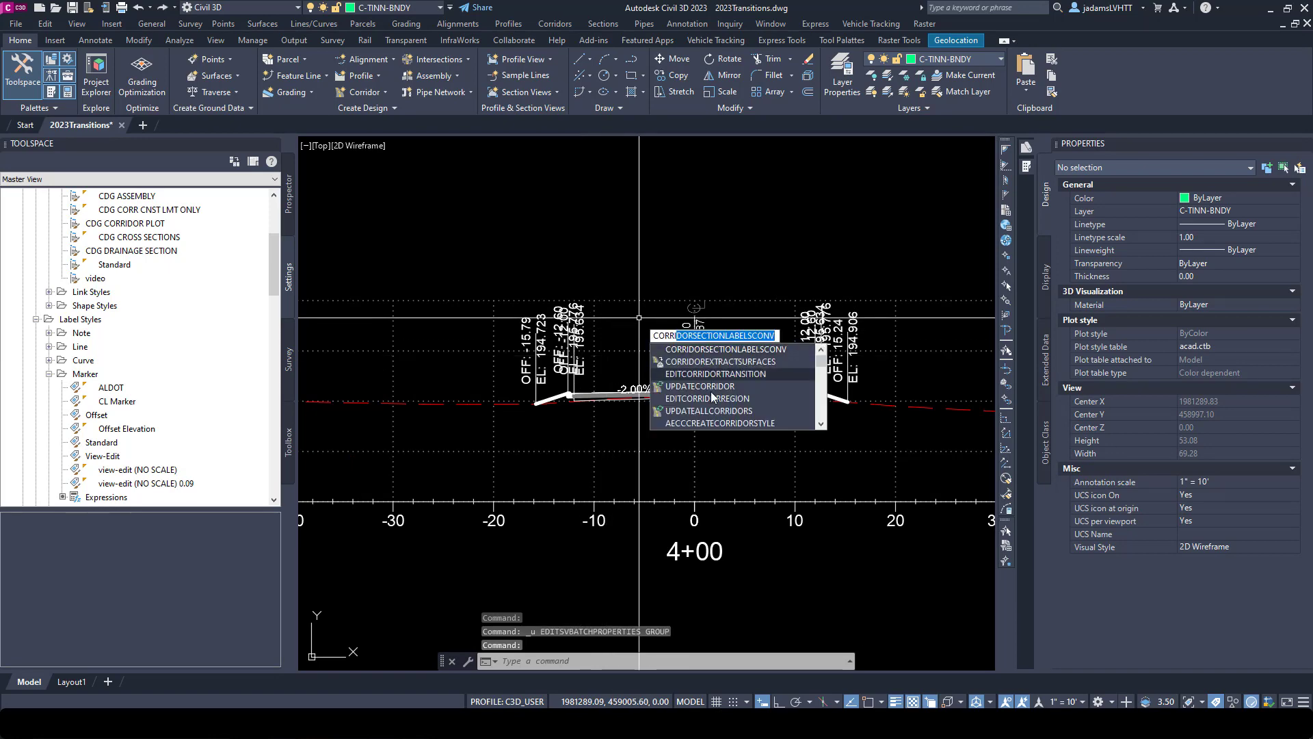
Step: Convert all 66 section views to corridor points labels (P) using the CDG Staggered Labels set
{"action": "left_click", "coordinate": [745, 349]}
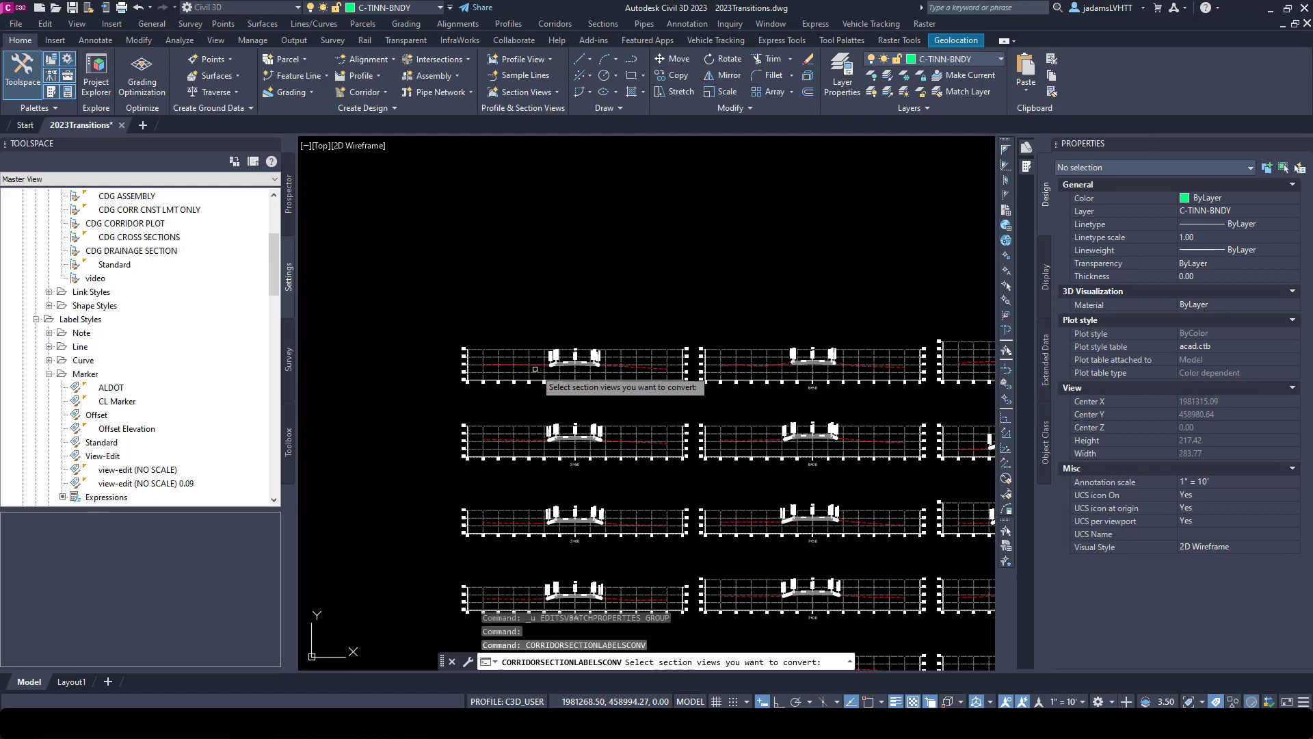
{"action": "scroll", "coordinate": [471, 392], "scroll_direction": "down", "scroll_amount": 2}
{"action": "left_click", "coordinate": [814, 346]}
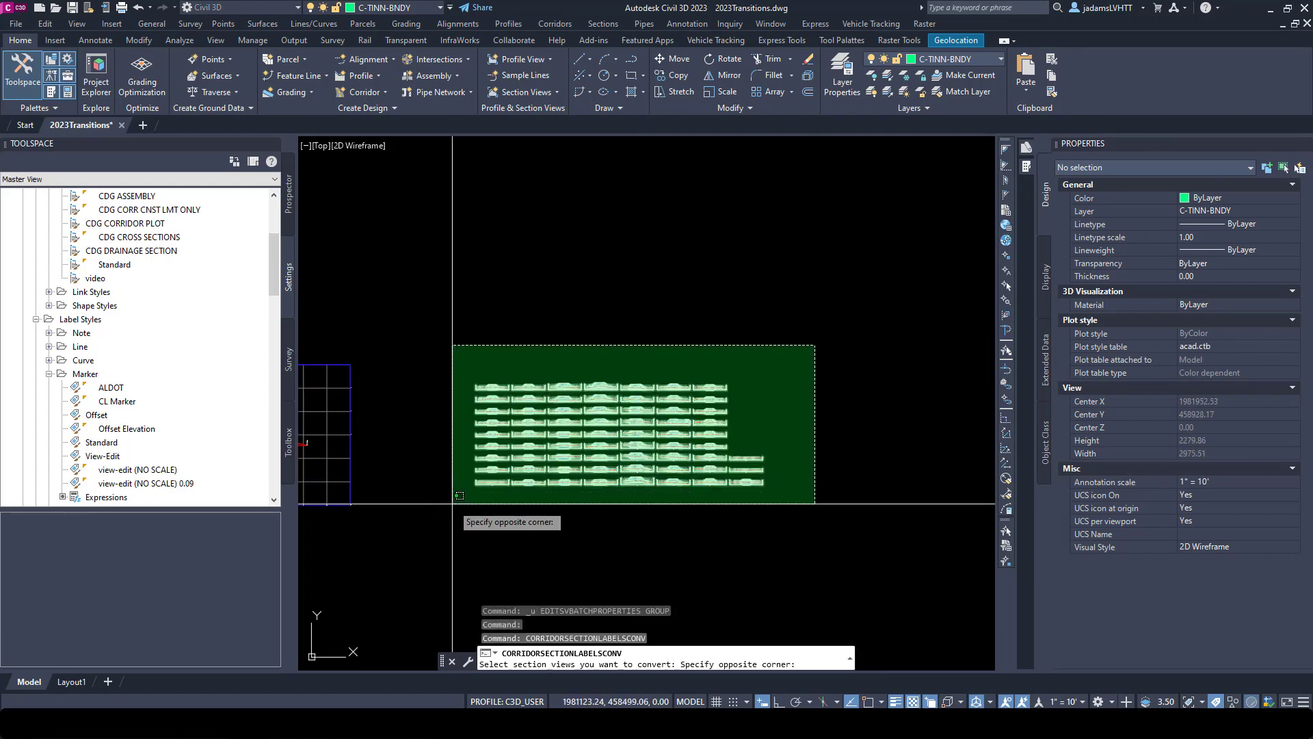
{"action": "left_click", "coordinate": [452, 504]}
{"action": "key", "text": "Return"}
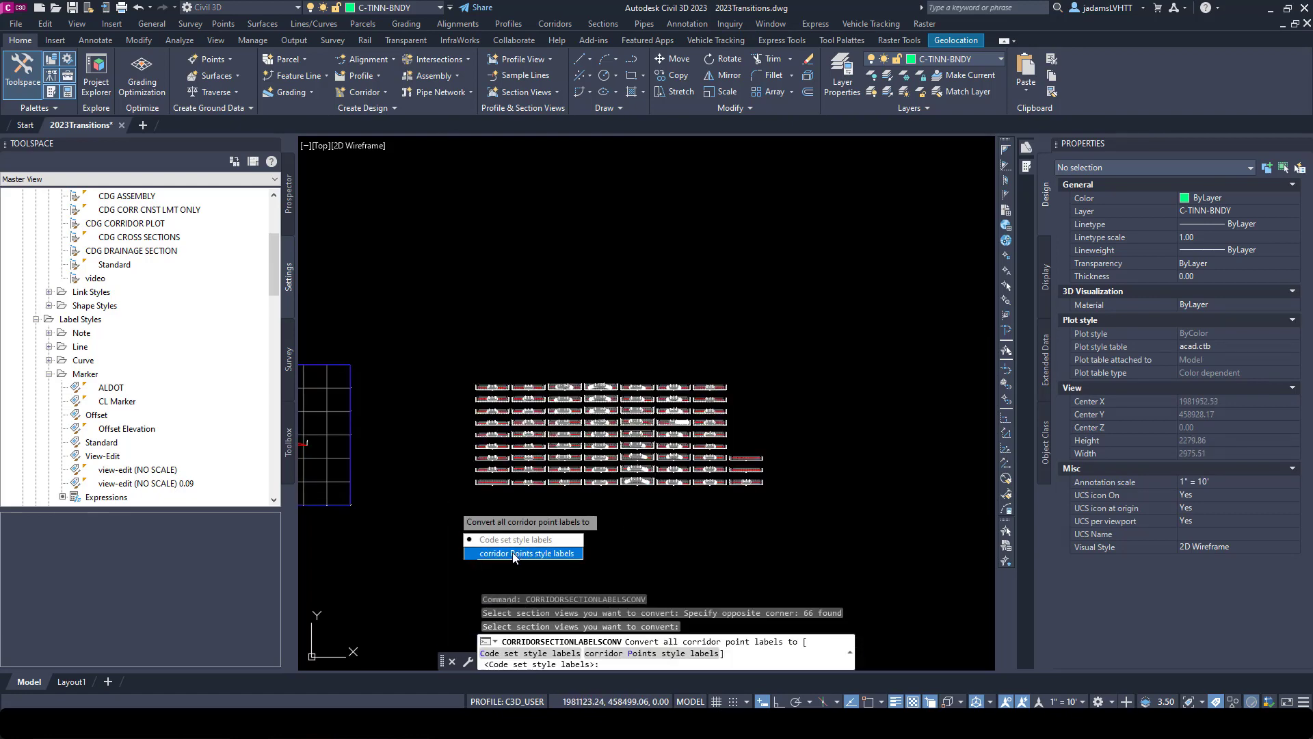
{"action": "type", "text": "P"}
{"action": "key", "text": "Return"}
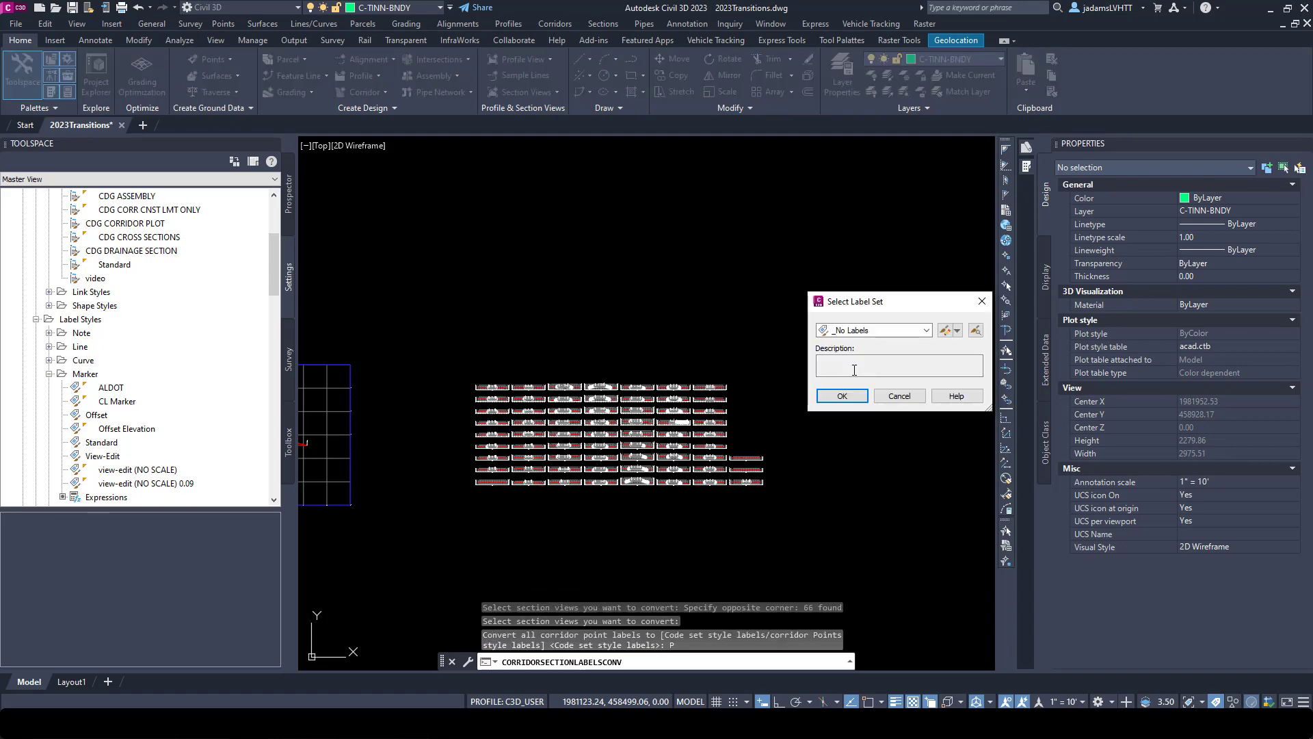
{"action": "left_click", "coordinate": [869, 331]}
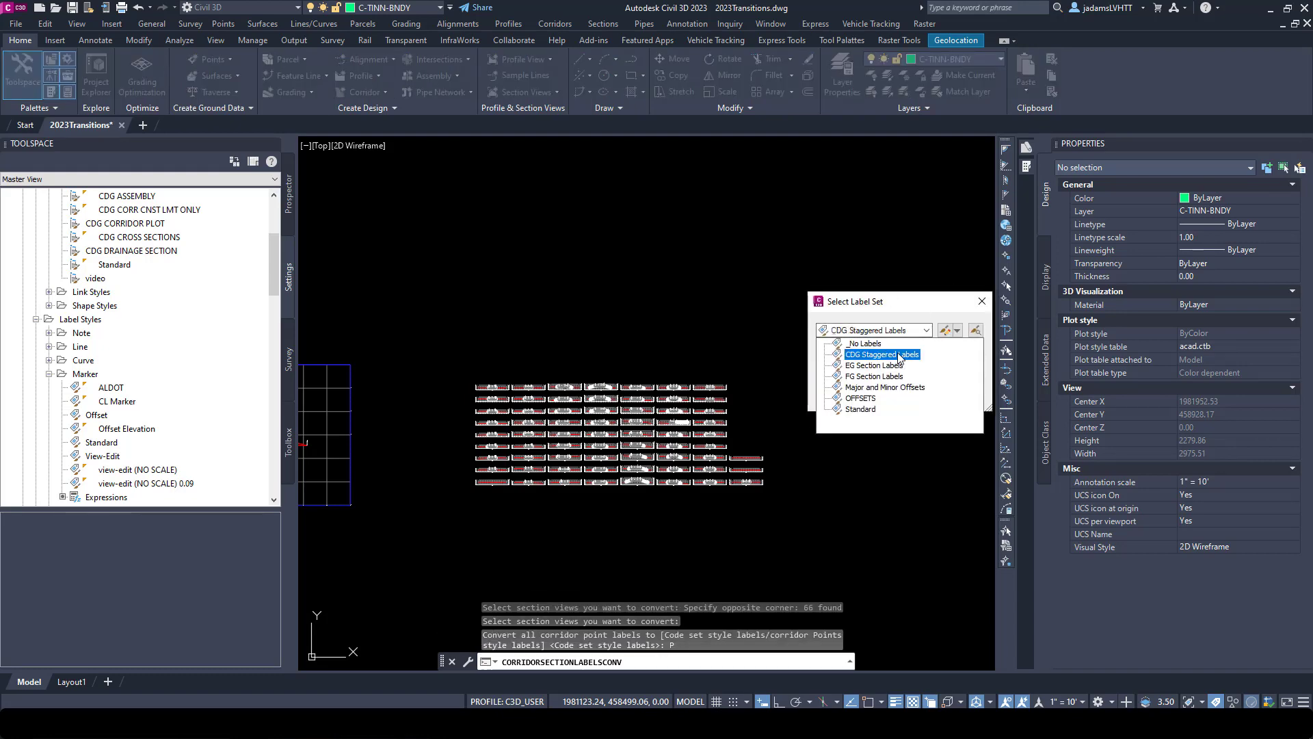
{"action": "left_click", "coordinate": [900, 355]}
{"action": "left_click", "coordinate": [842, 396]}
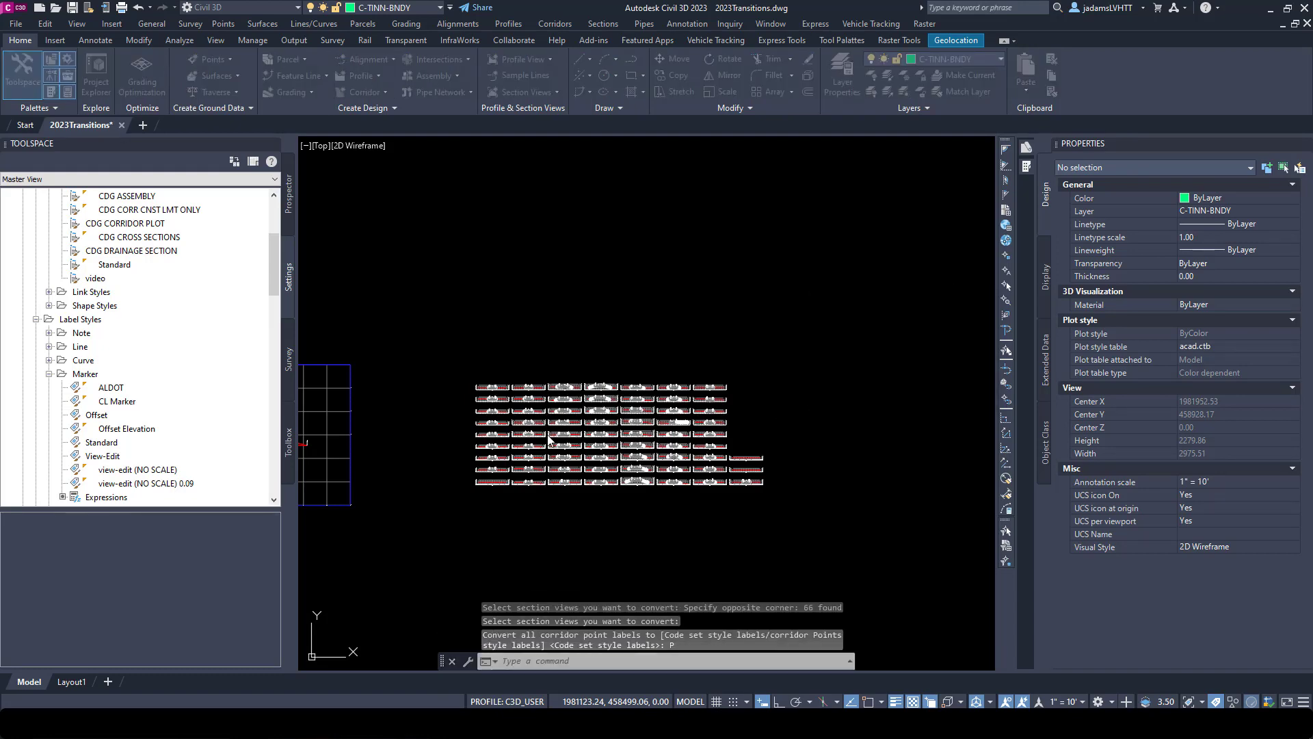
{"action": "scroll", "coordinate": [490, 386], "scroll_direction": "up", "scroll_amount": 2}
{"action": "scroll", "coordinate": [637, 395], "scroll_direction": "up", "scroll_amount": 15}
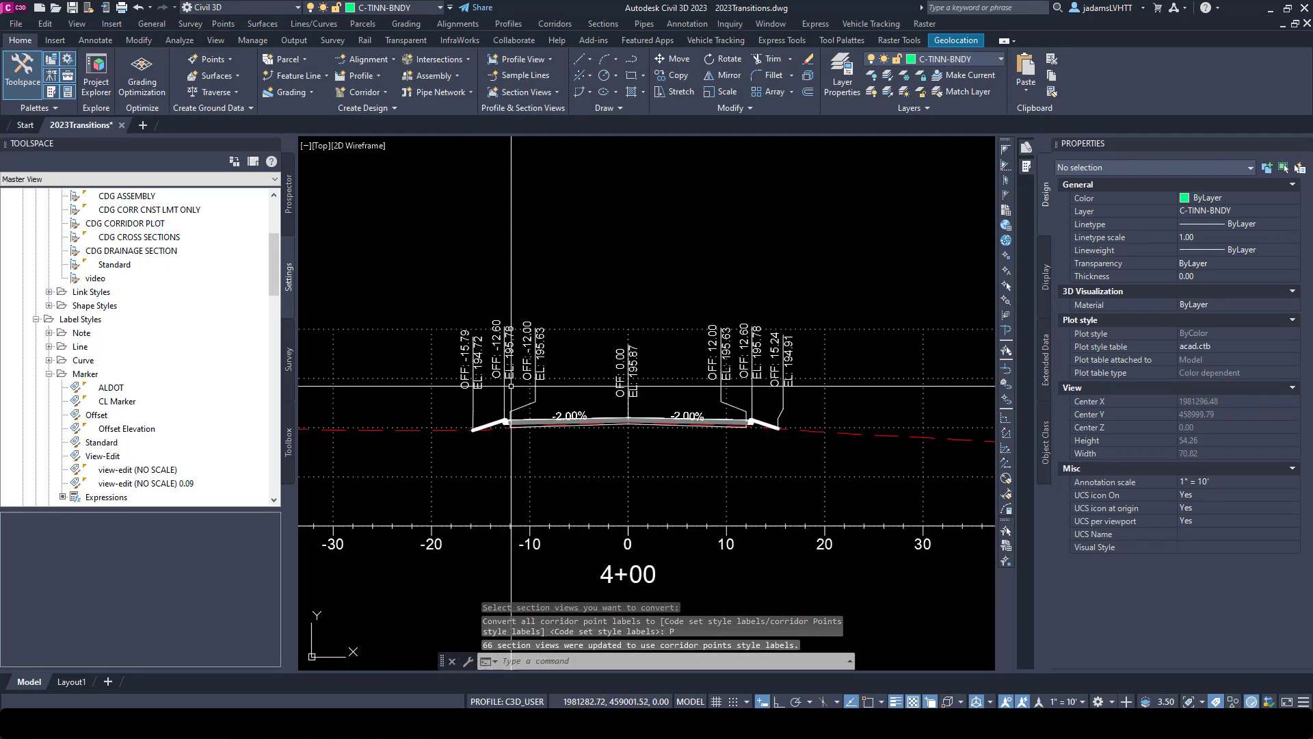
{"action": "scroll", "coordinate": [638, 394], "scroll_direction": "down", "scroll_amount": 3}
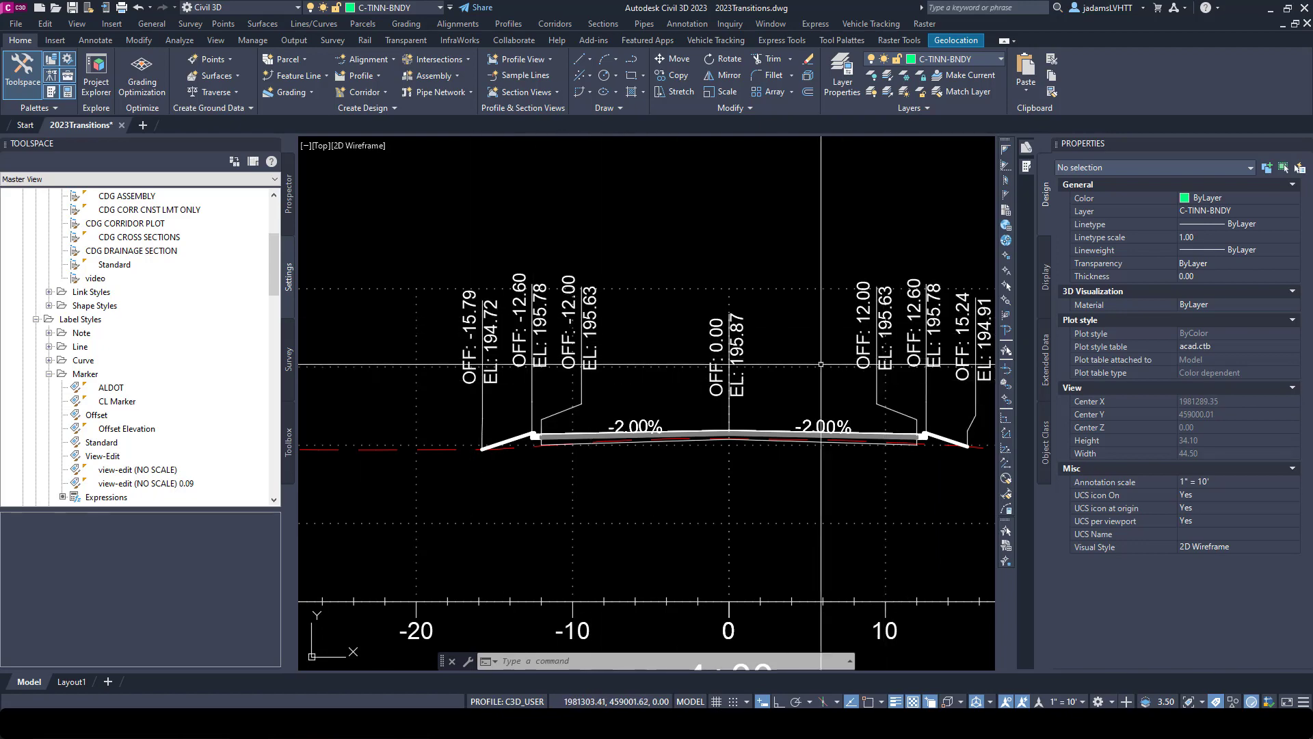
{"action": "left_click", "coordinate": [600, 335]}
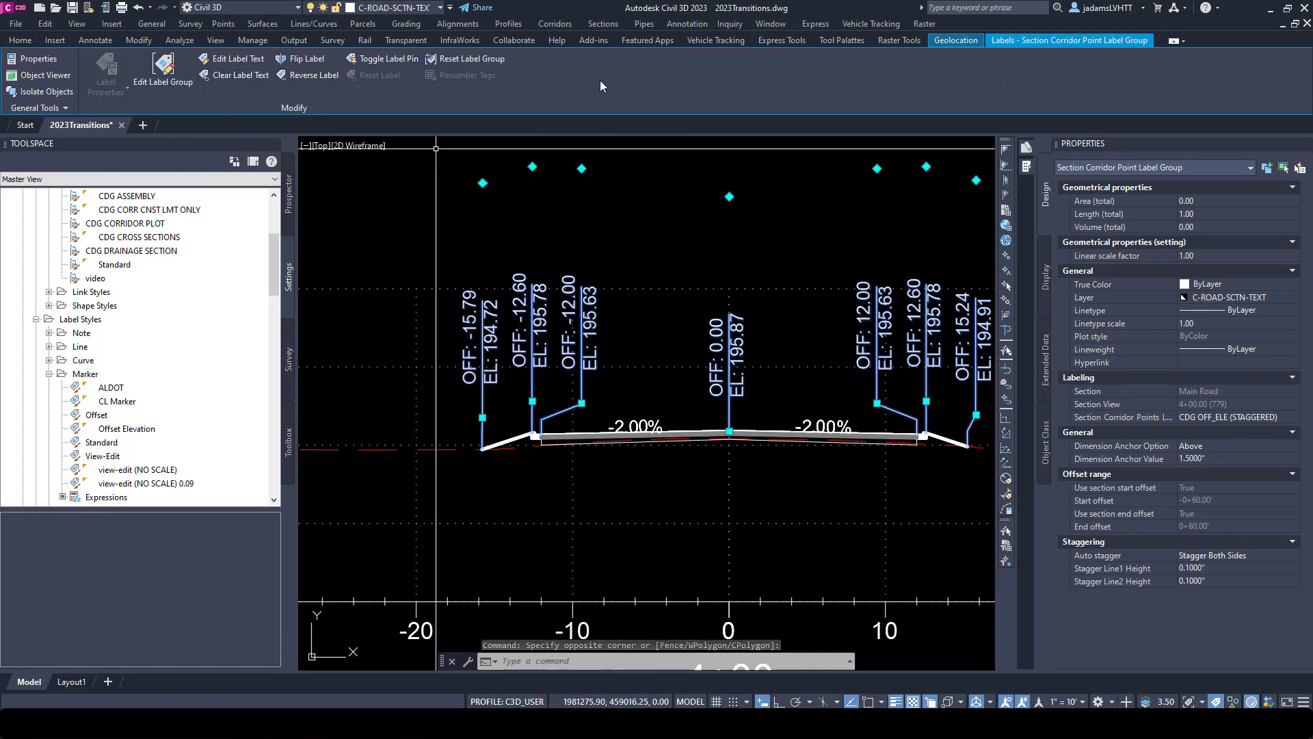
{"action": "left_click", "coordinate": [581, 403]}
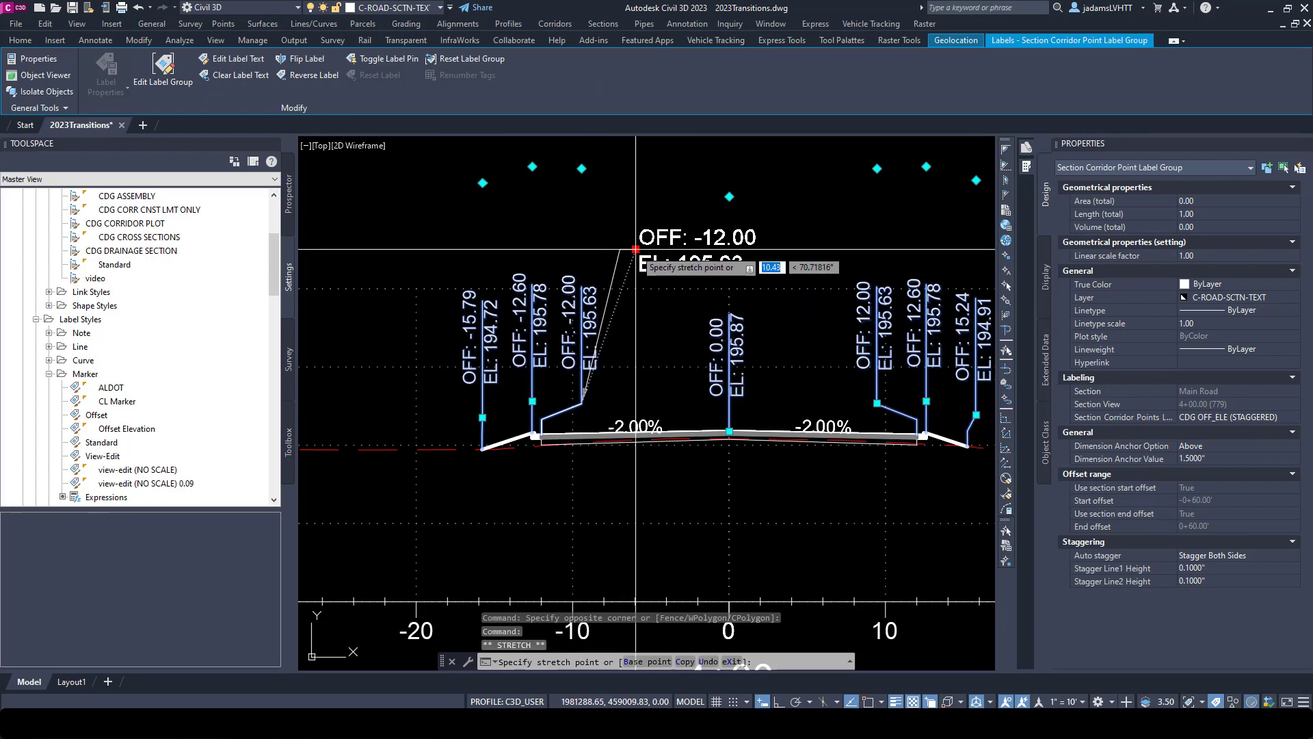
{"action": "key", "text": "Escape"}
{"action": "left_click", "coordinate": [581, 168]}
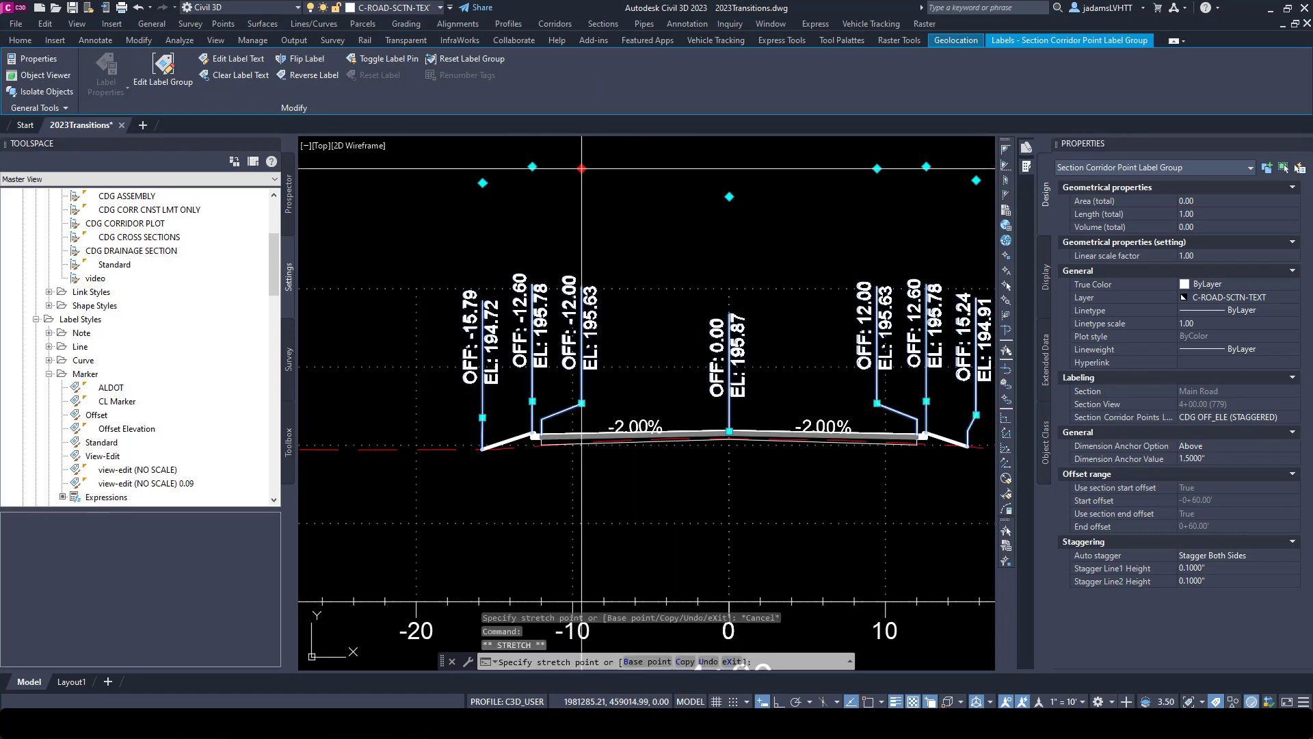
{"action": "left_click", "coordinate": [581, 239]}
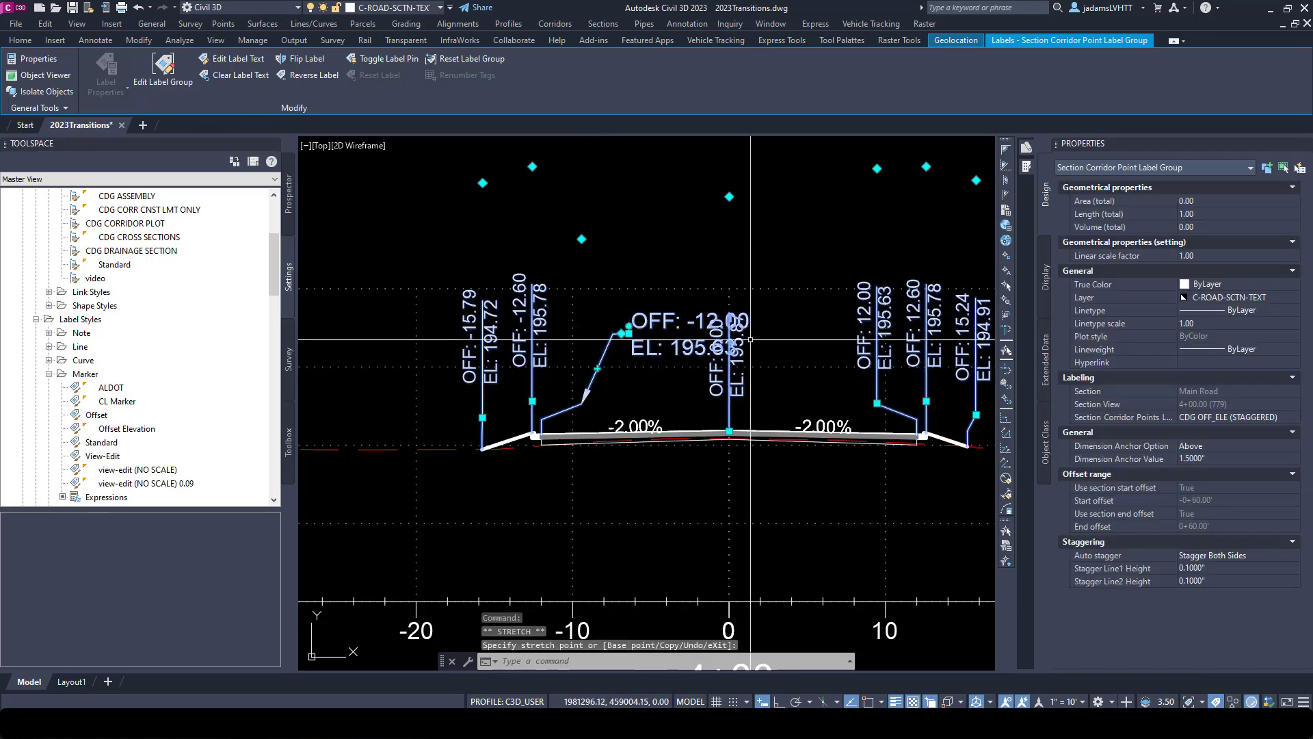
{"action": "key", "text": "ctrl+z"}
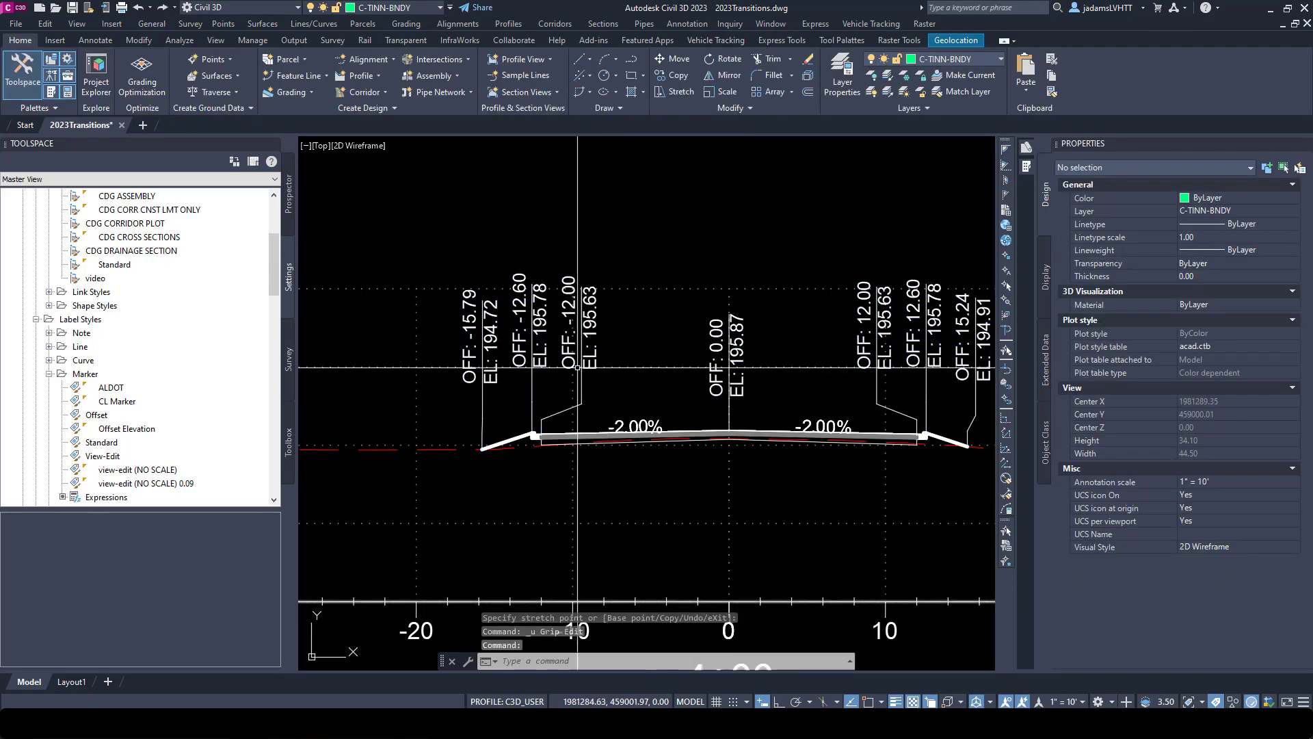
{"action": "scroll", "coordinate": [592, 390], "scroll_direction": "up", "scroll_amount": 2}
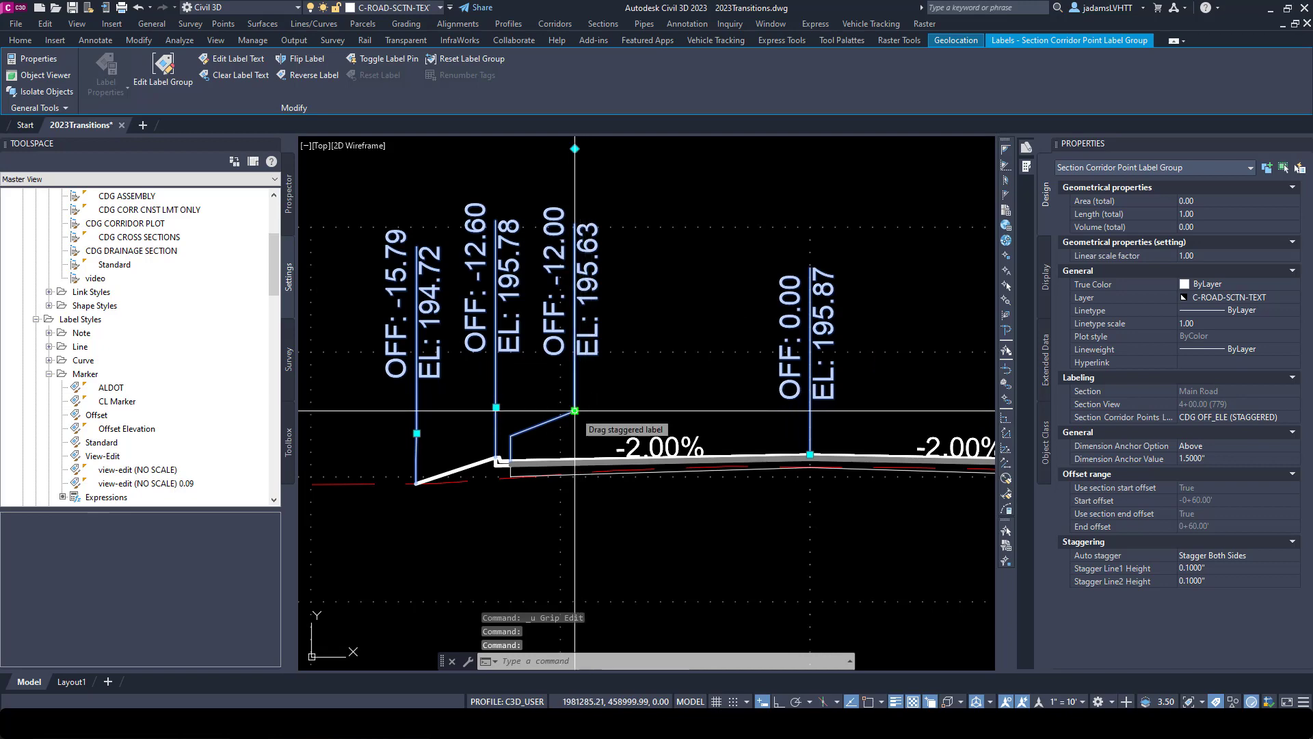
{"action": "left_click", "coordinate": [575, 410]}
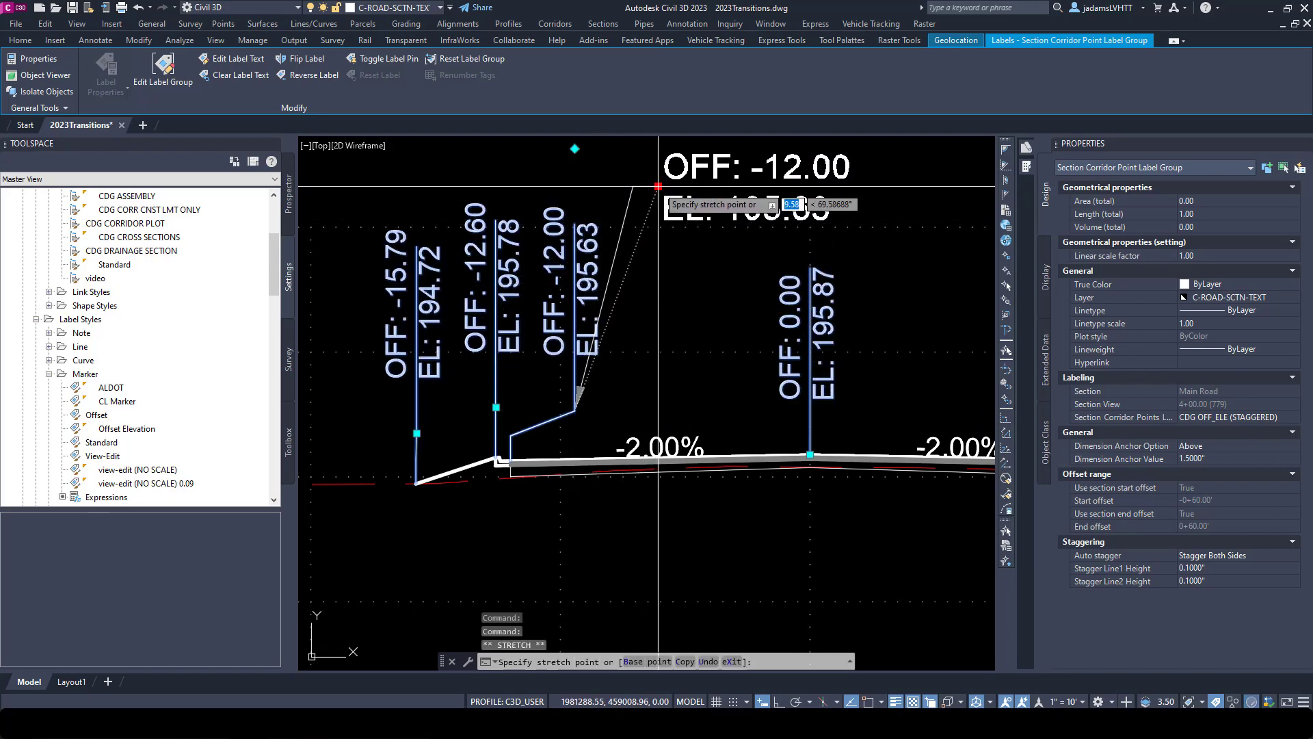
{"action": "left_click", "coordinate": [658, 184]}
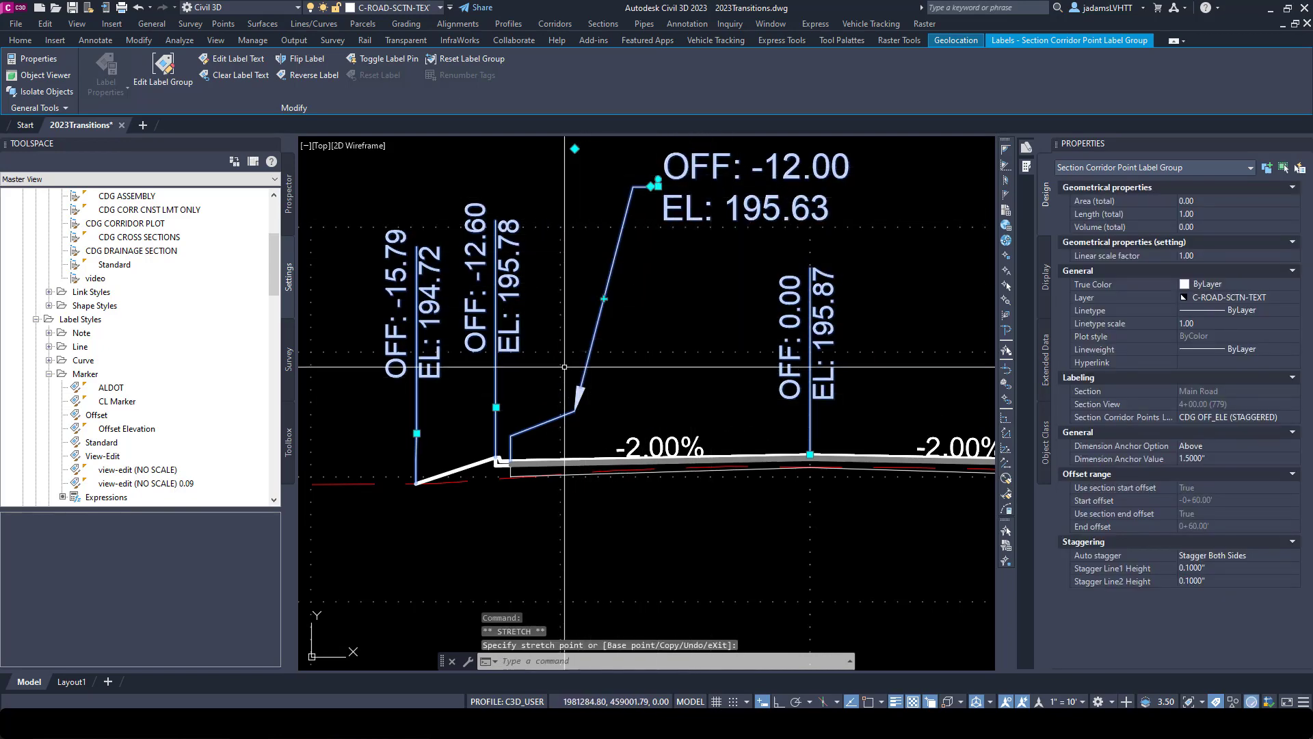
{"action": "key", "text": "ctrl+z"}
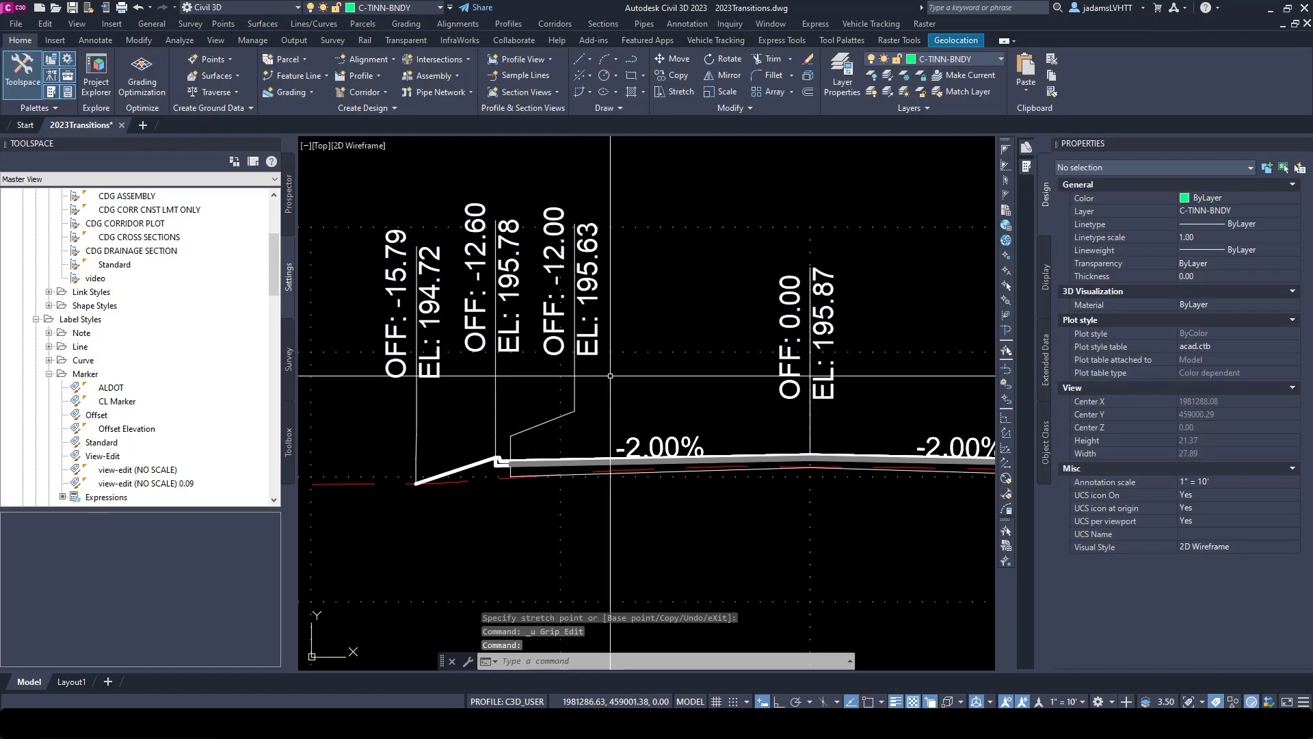
{"action": "scroll", "coordinate": [388, 320], "scroll_direction": "down", "scroll_amount": 2}
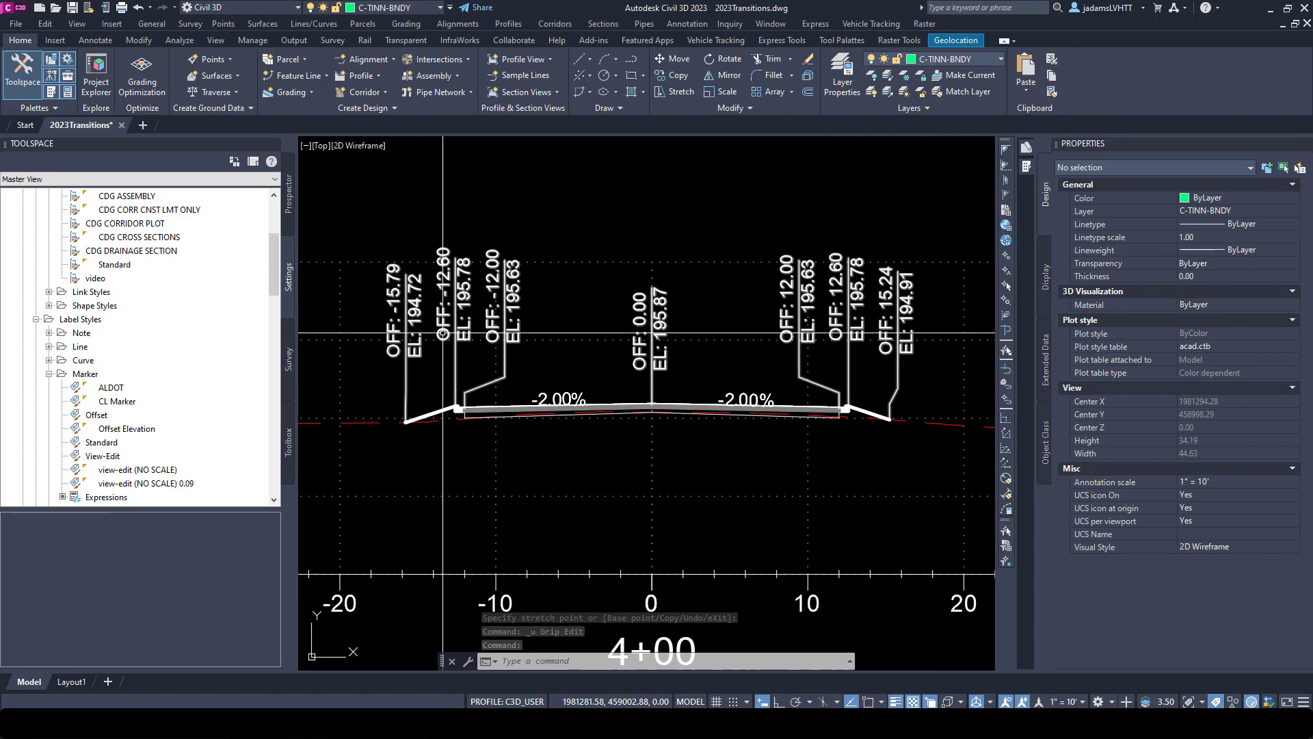
{"action": "scroll", "coordinate": [448, 395], "scroll_direction": "up", "scroll_amount": 2}
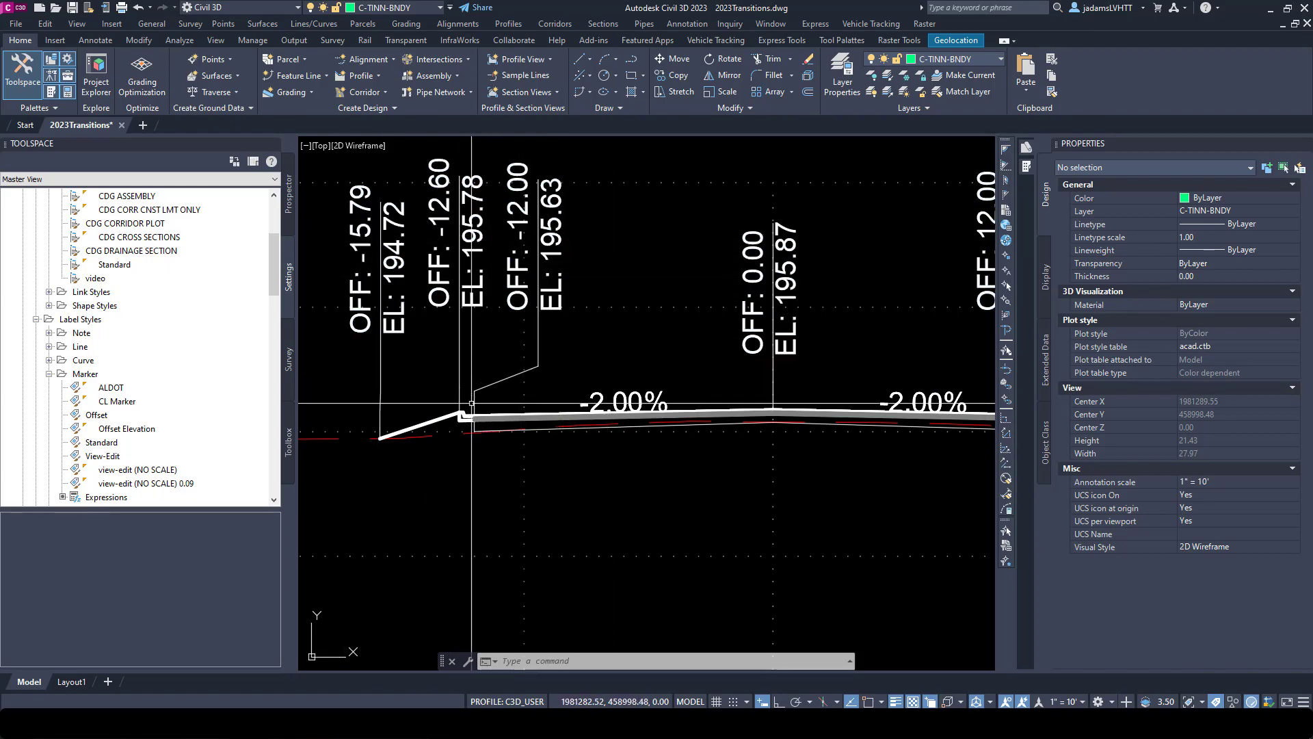
{"action": "scroll", "coordinate": [575, 320], "scroll_direction": "down", "scroll_amount": 5}
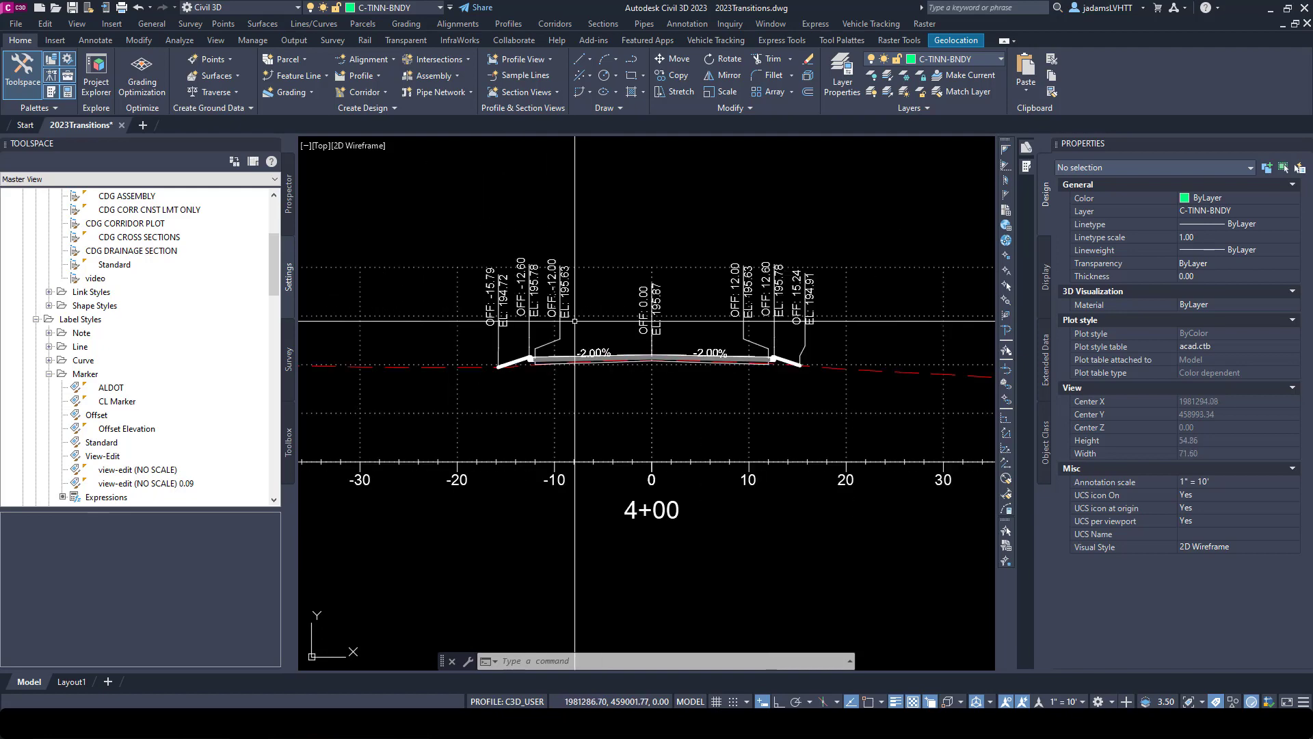
{"action": "scroll", "coordinate": [570, 276], "scroll_direction": "up", "scroll_amount": 3}
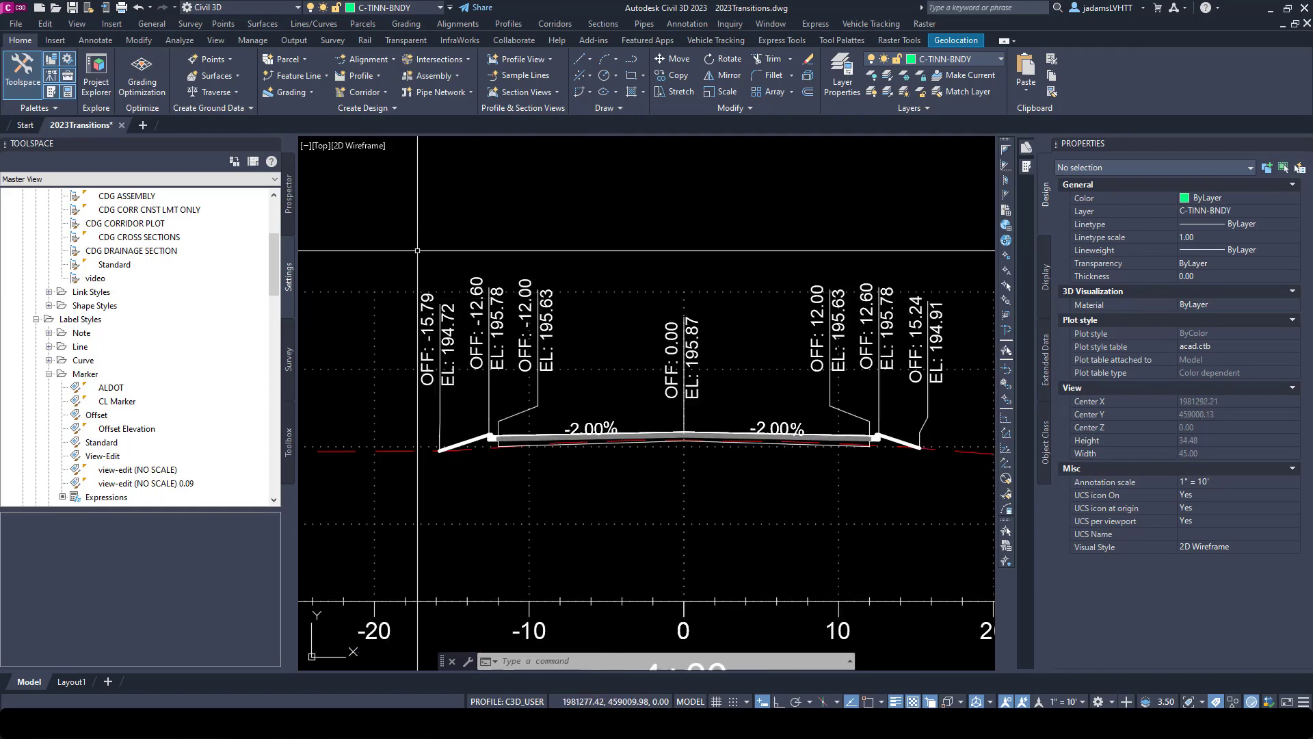
{"action": "left_click", "coordinate": [449, 333]}
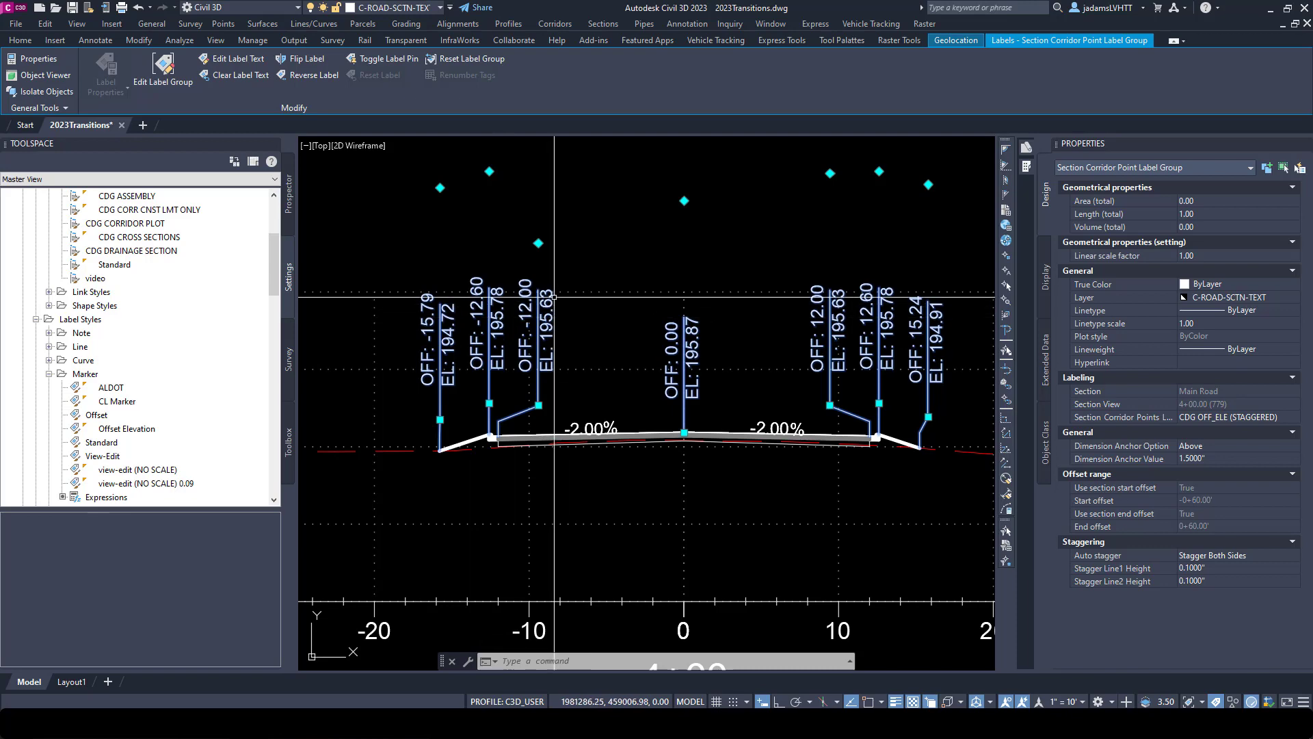
{"action": "key", "text": "Escape"}
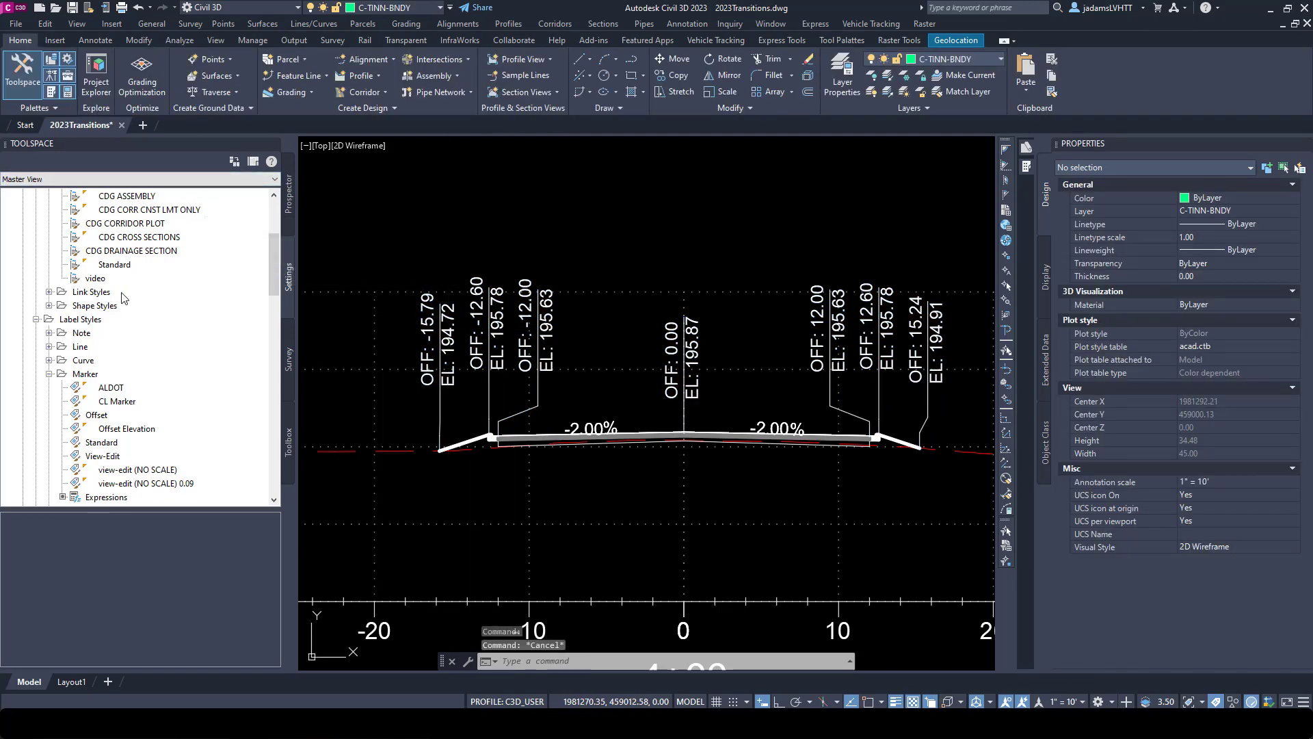
Step: Expand Section > Label Styles > Corridor Points and select the CDG OFF_ELE (STAGGERED) style
{"action": "scroll", "coordinate": [130, 287], "scroll_direction": "down", "scroll_amount": 7}
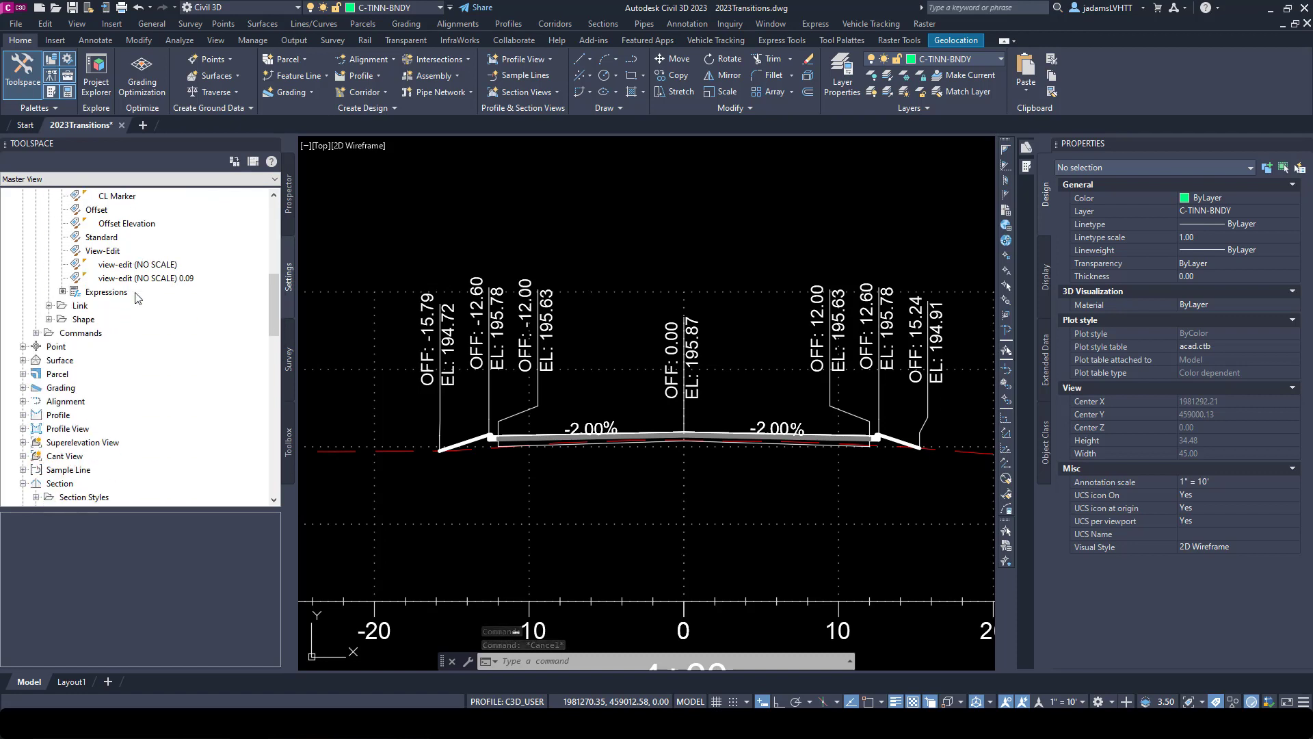
{"action": "scroll", "coordinate": [136, 298], "scroll_direction": "down", "scroll_amount": 1}
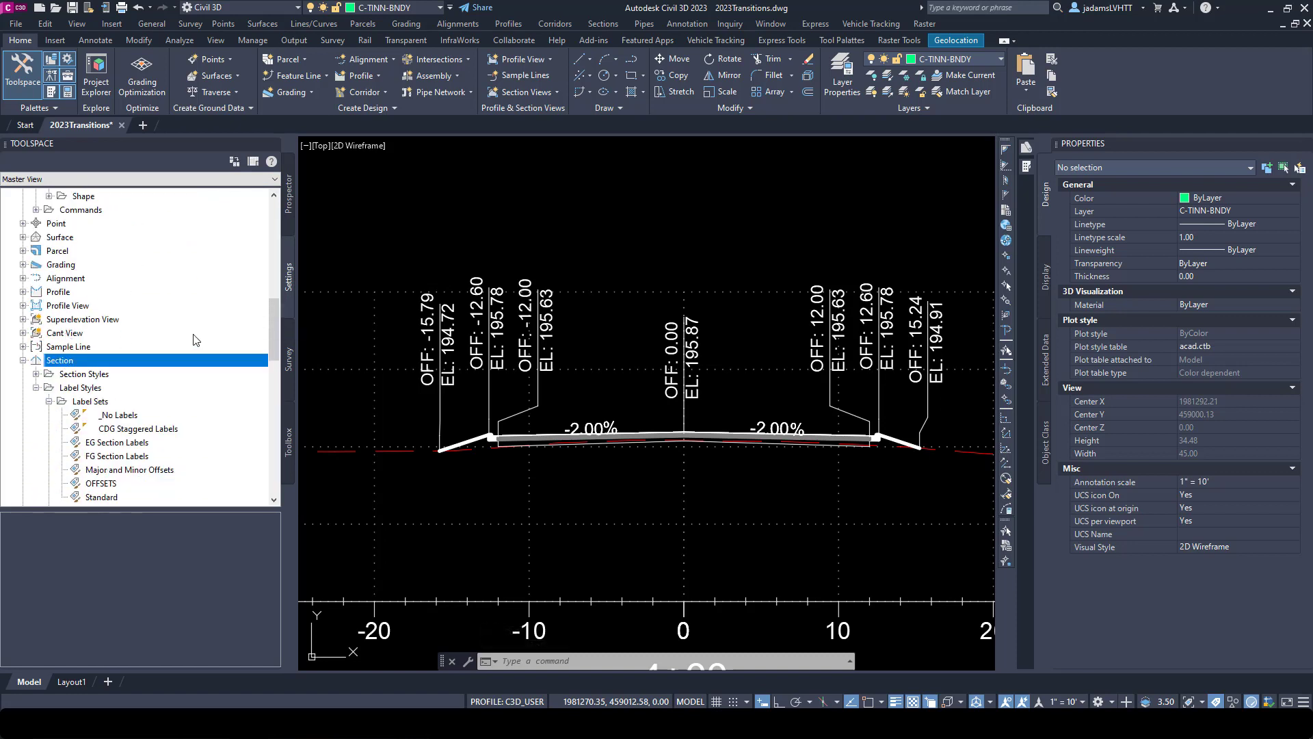
{"action": "scroll", "coordinate": [181, 344], "scroll_direction": "down", "scroll_amount": 2}
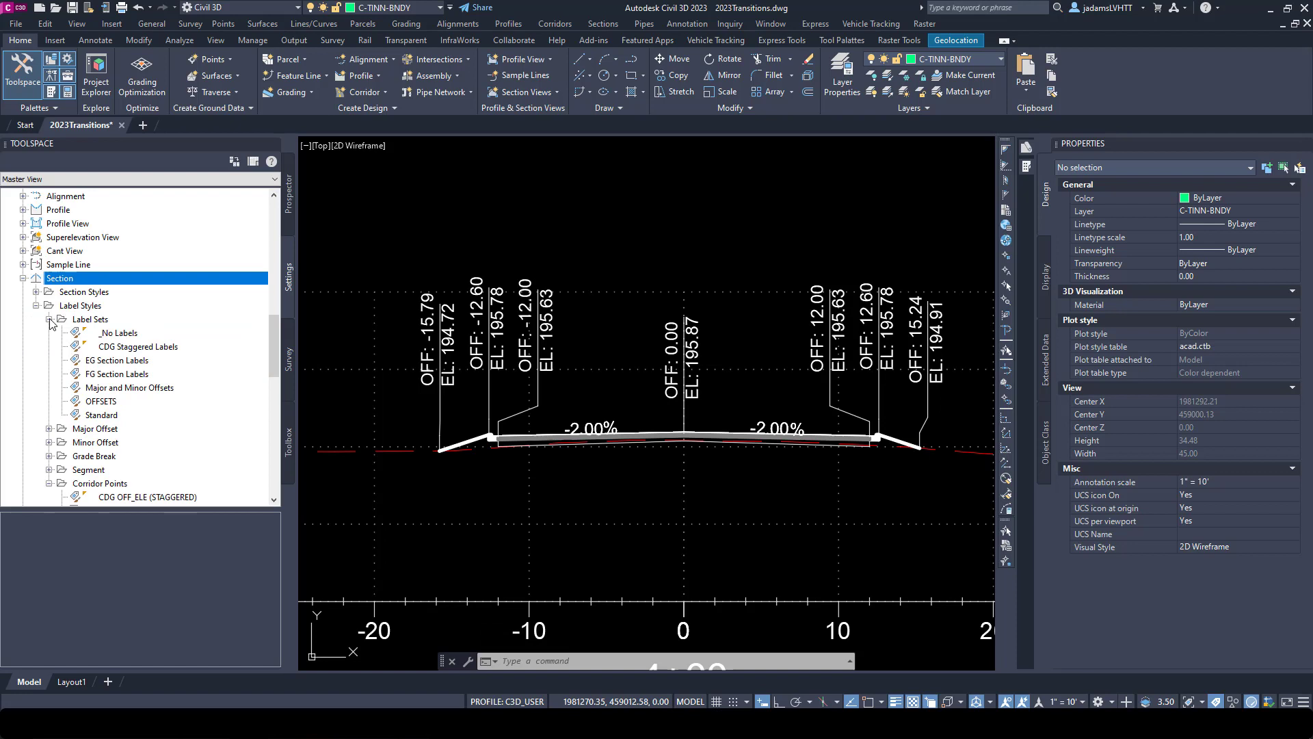
{"action": "left_click", "coordinate": [75, 305]}
{"action": "left_click", "coordinate": [49, 320]}
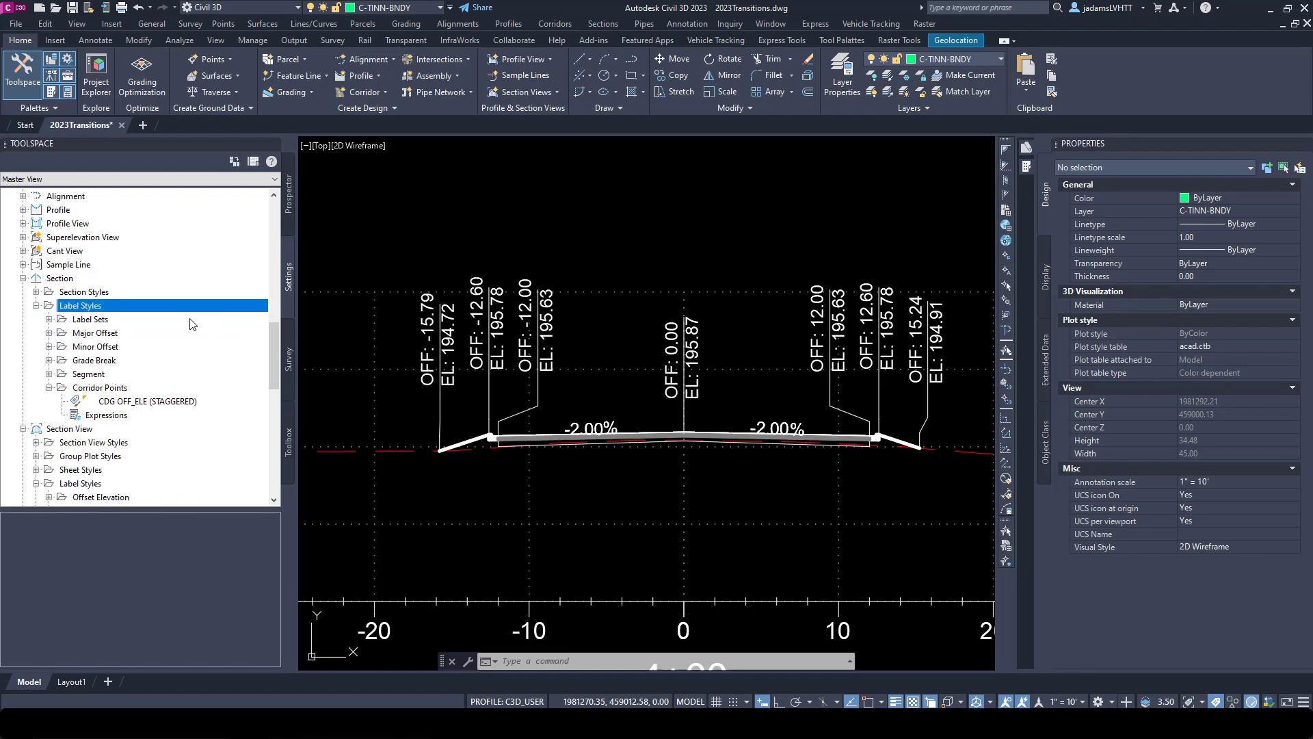
{"action": "left_click", "coordinate": [49, 387]}
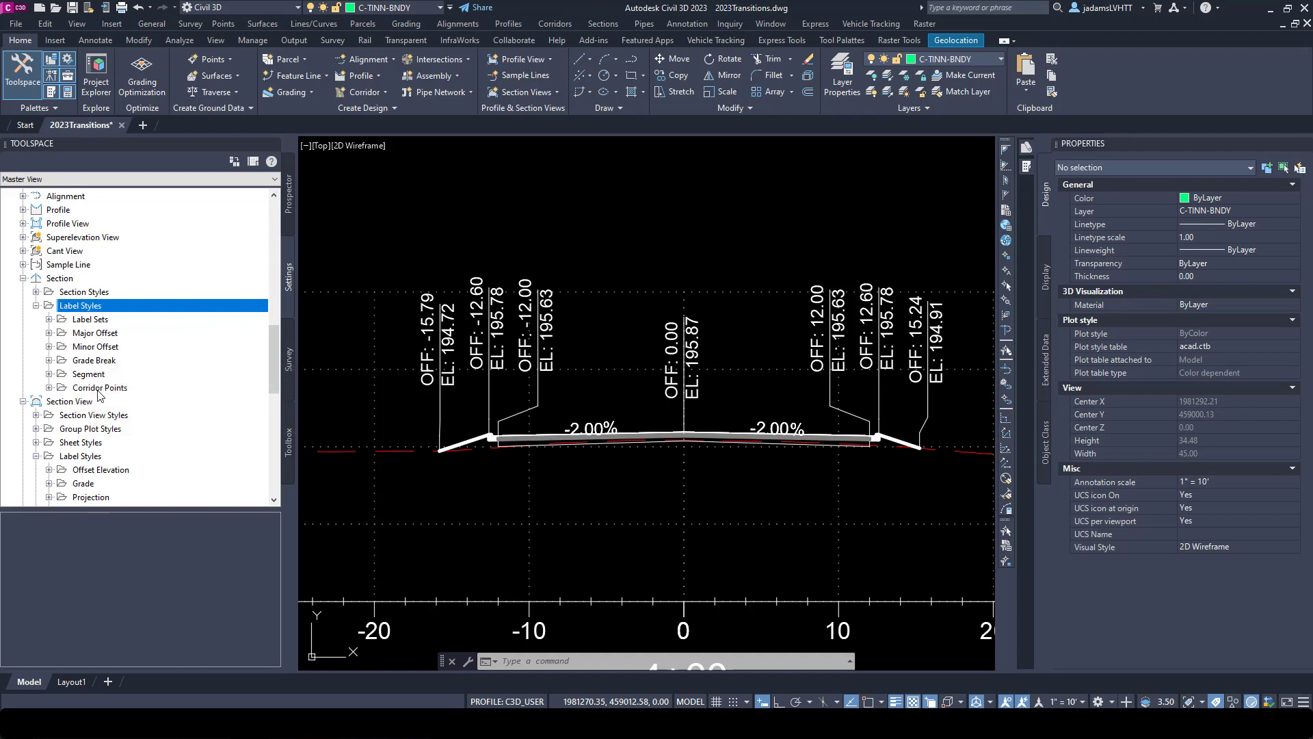
{"action": "left_click", "coordinate": [49, 319]}
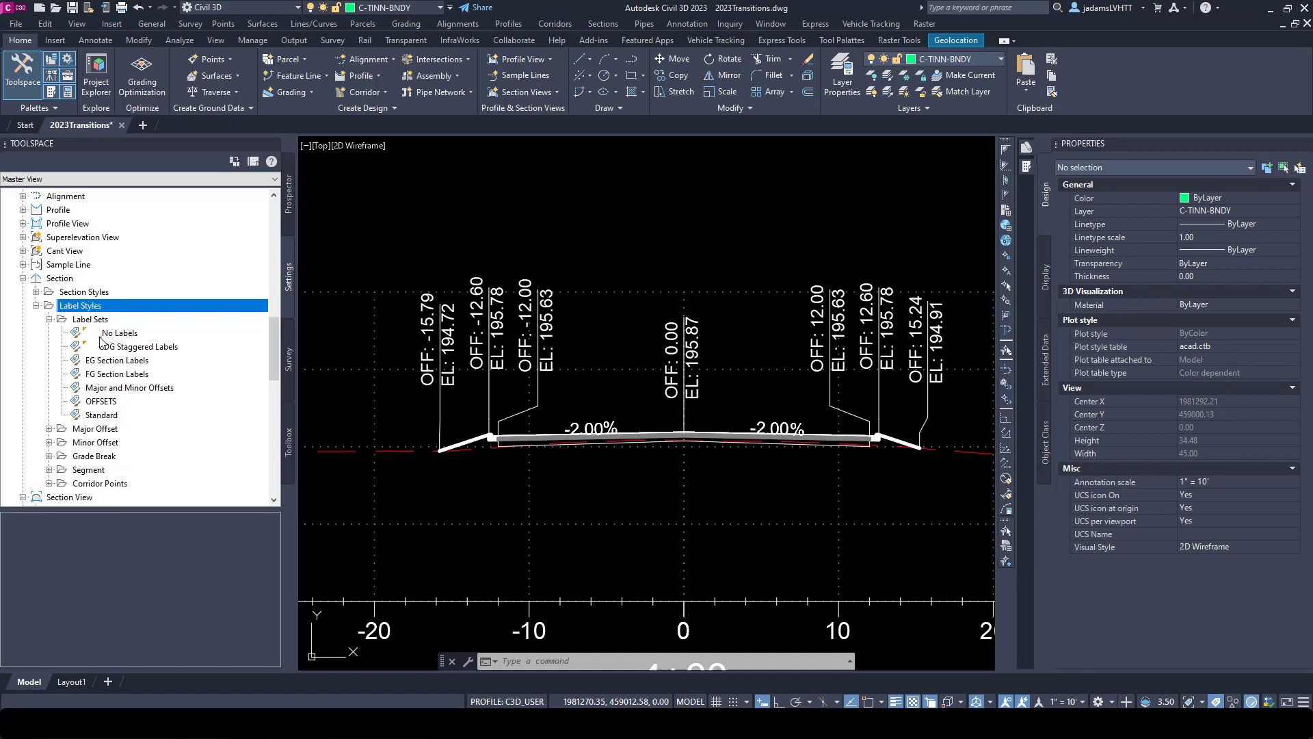
{"action": "left_click", "coordinate": [49, 319]}
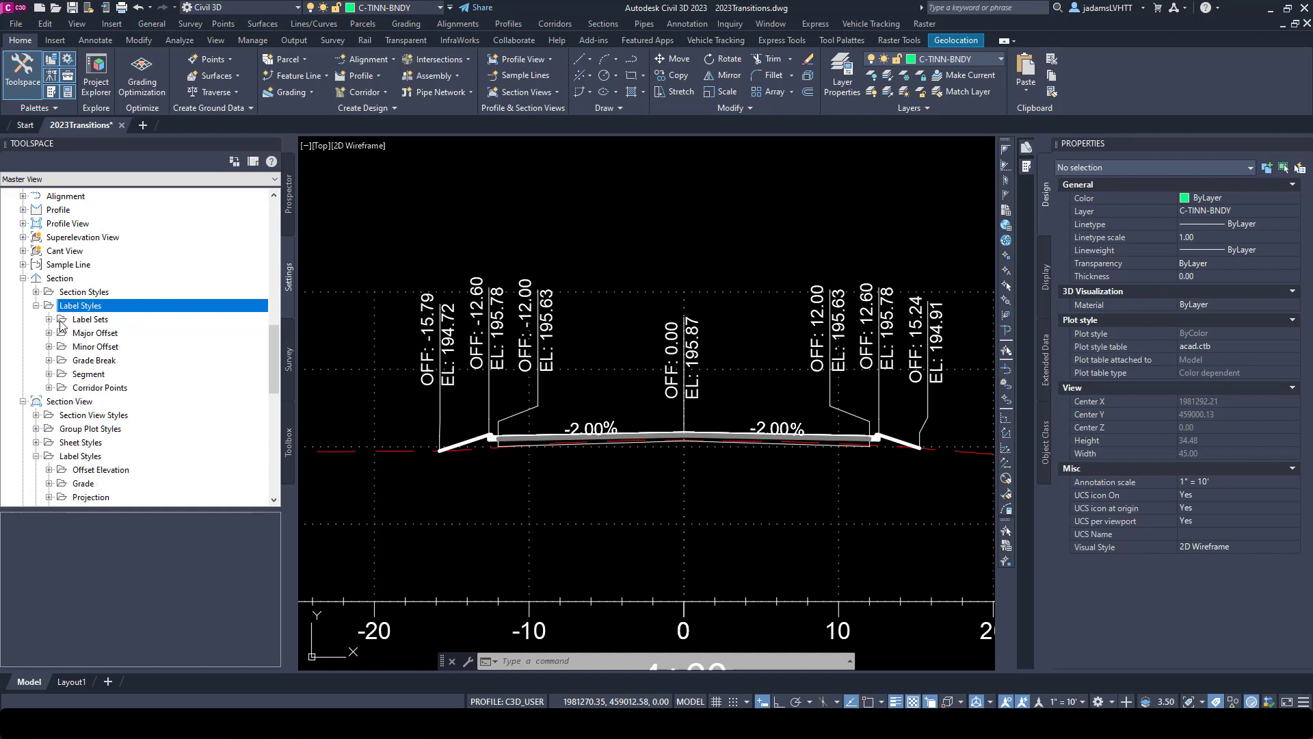
{"action": "left_click", "coordinate": [49, 387]}
{"action": "left_click", "coordinate": [145, 403]}
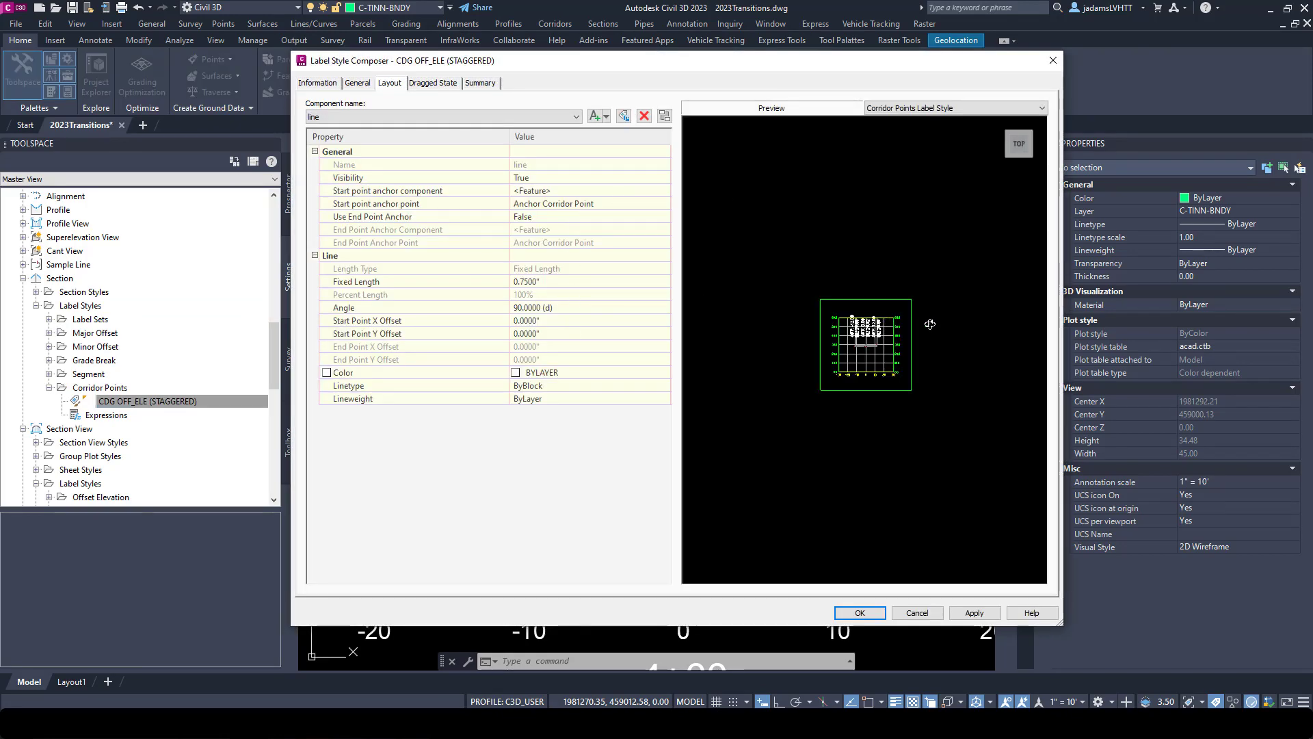
Step: Fit the sample section in the preview, then close the CDG OFF_ELE (STAGGERED) composer
{"action": "middle_click", "coordinate": [852, 299]}
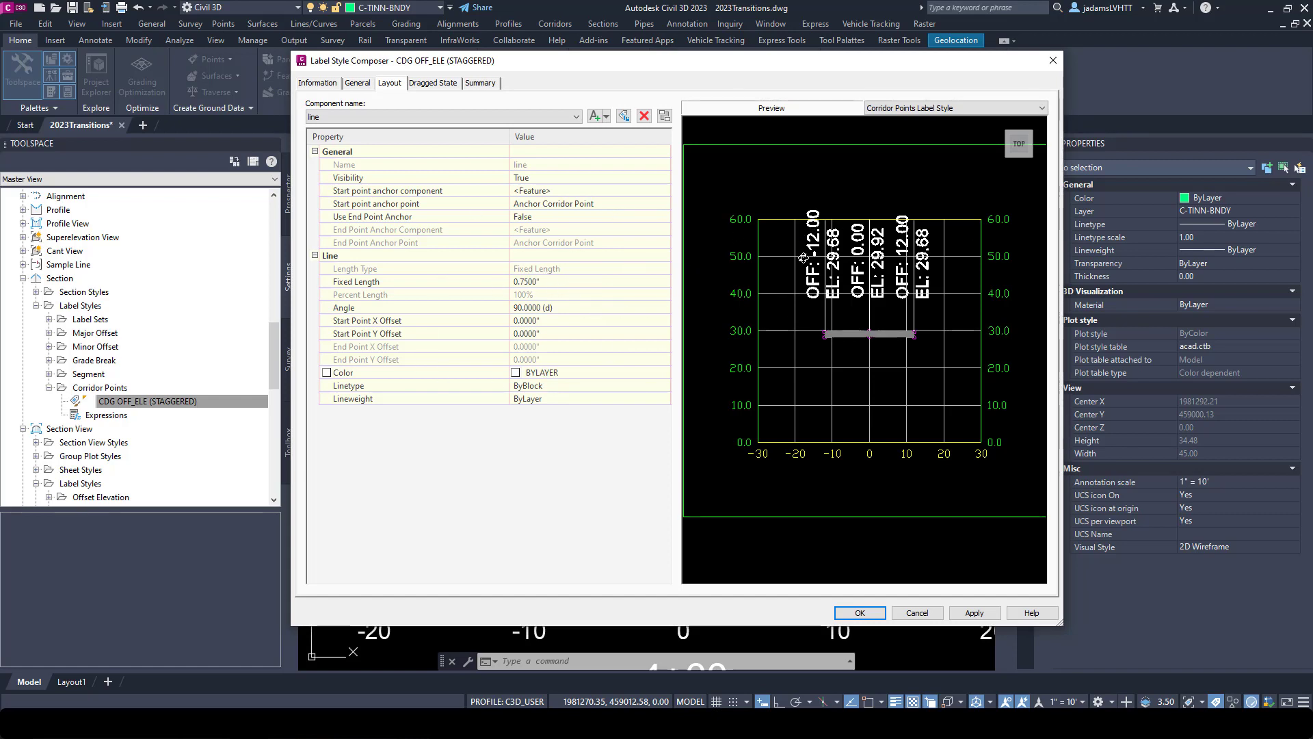
{"action": "left_click", "coordinate": [1057, 67]}
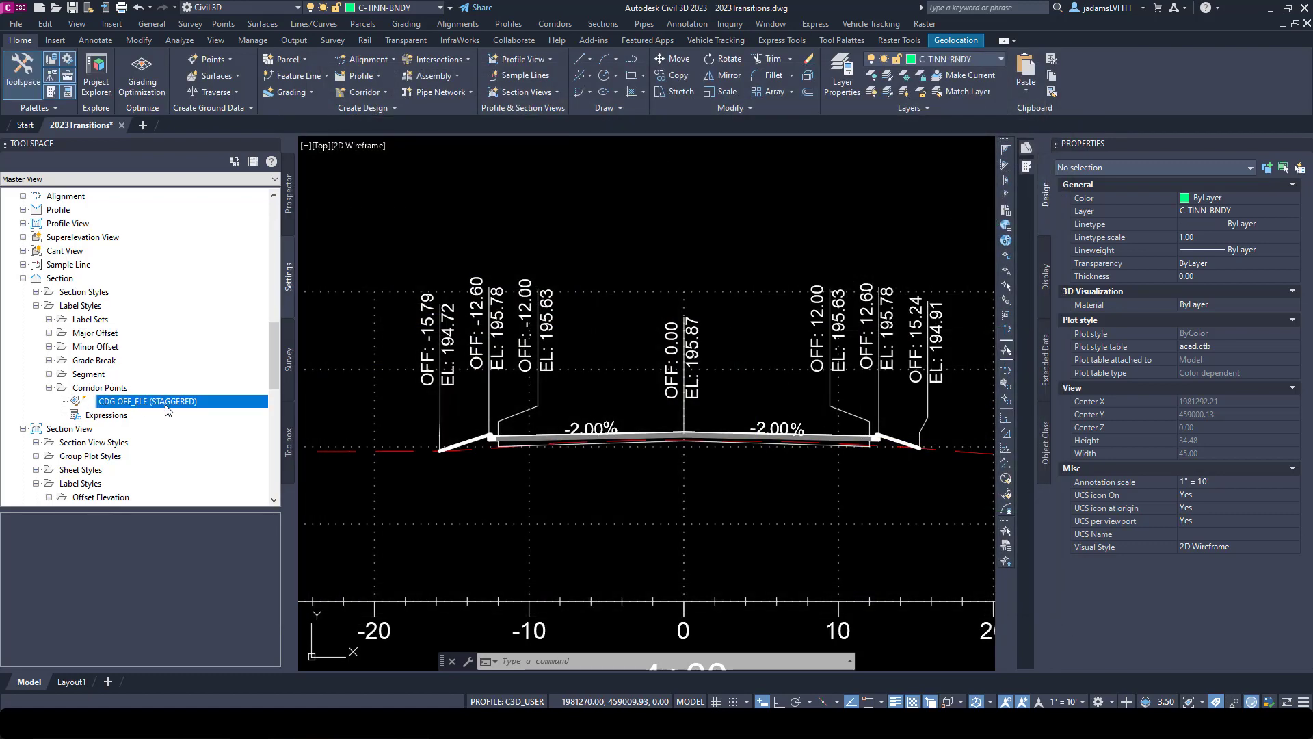
Step: Open the CDG Staggered Labels section label set and review its information and label types
{"action": "left_click", "coordinate": [50, 319]}
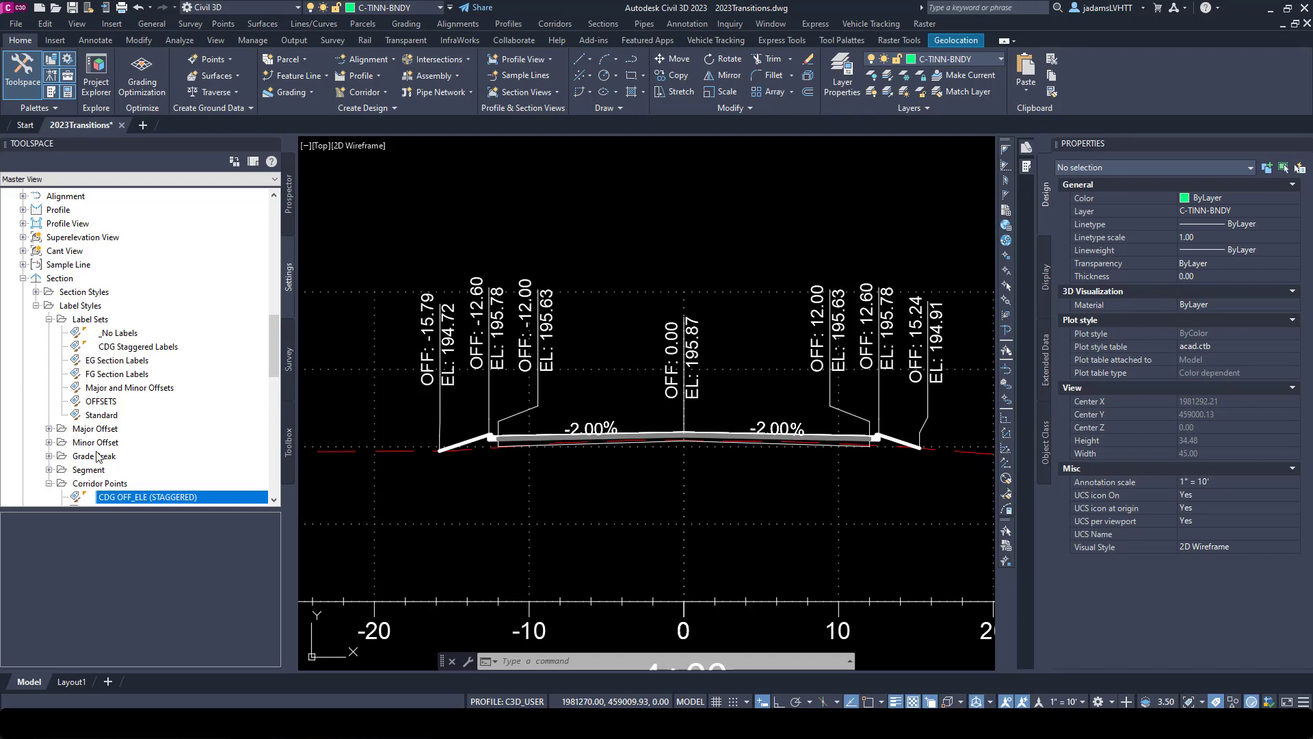
{"action": "left_click", "coordinate": [138, 348]}
{"action": "double_click", "coordinate": [141, 347]}
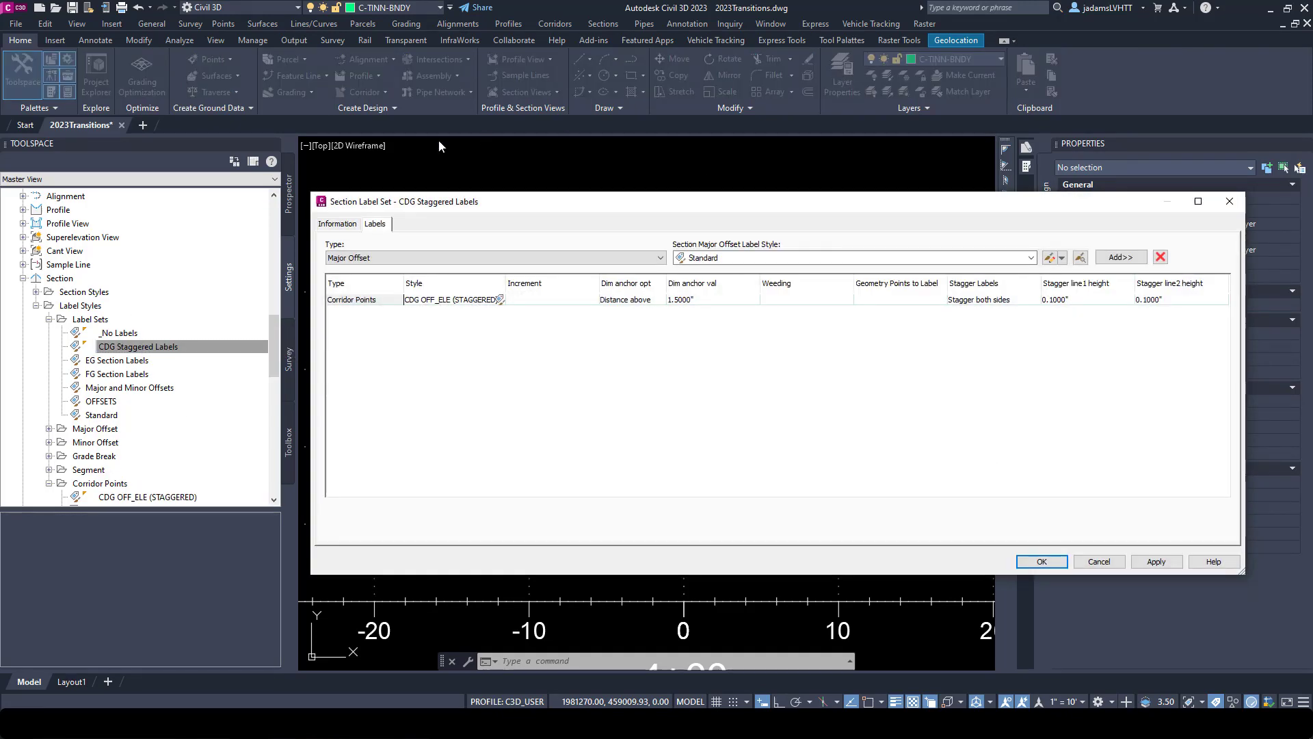
{"action": "left_click", "coordinate": [337, 225]}
{"action": "left_click", "coordinate": [375, 224]}
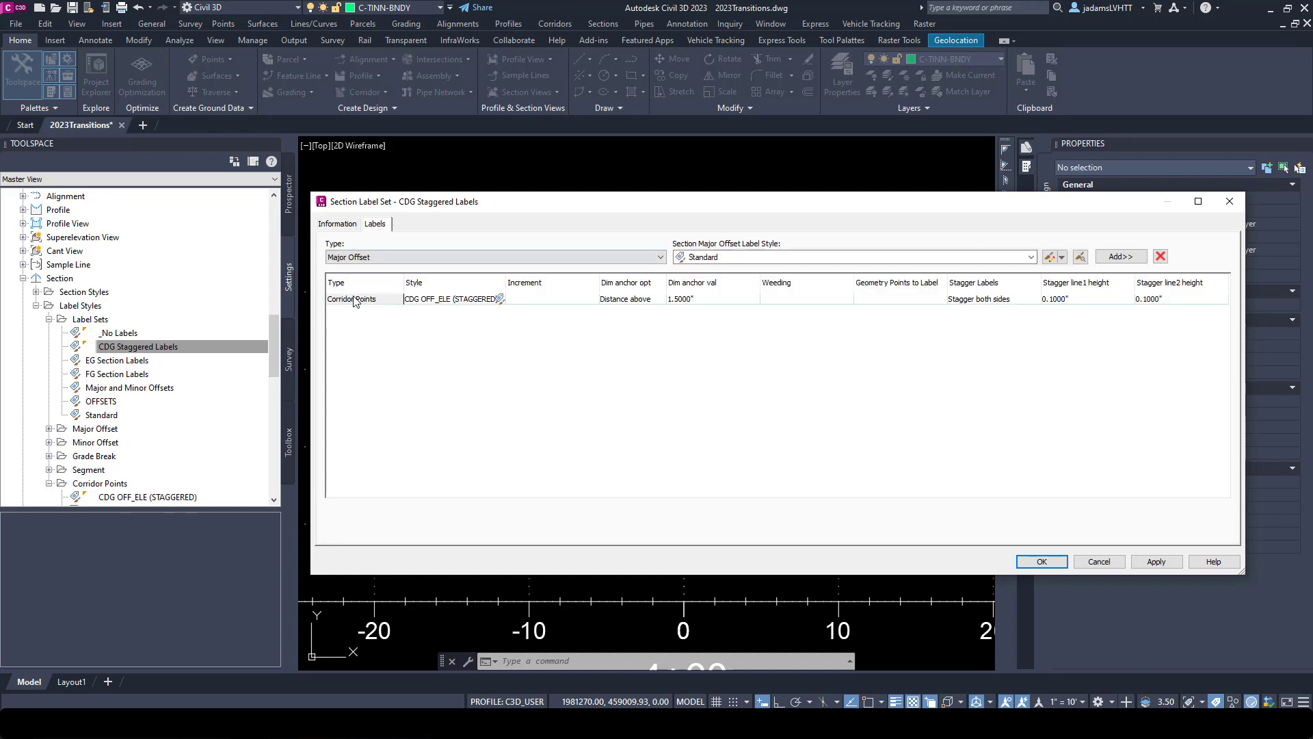
{"action": "left_click", "coordinate": [355, 257]}
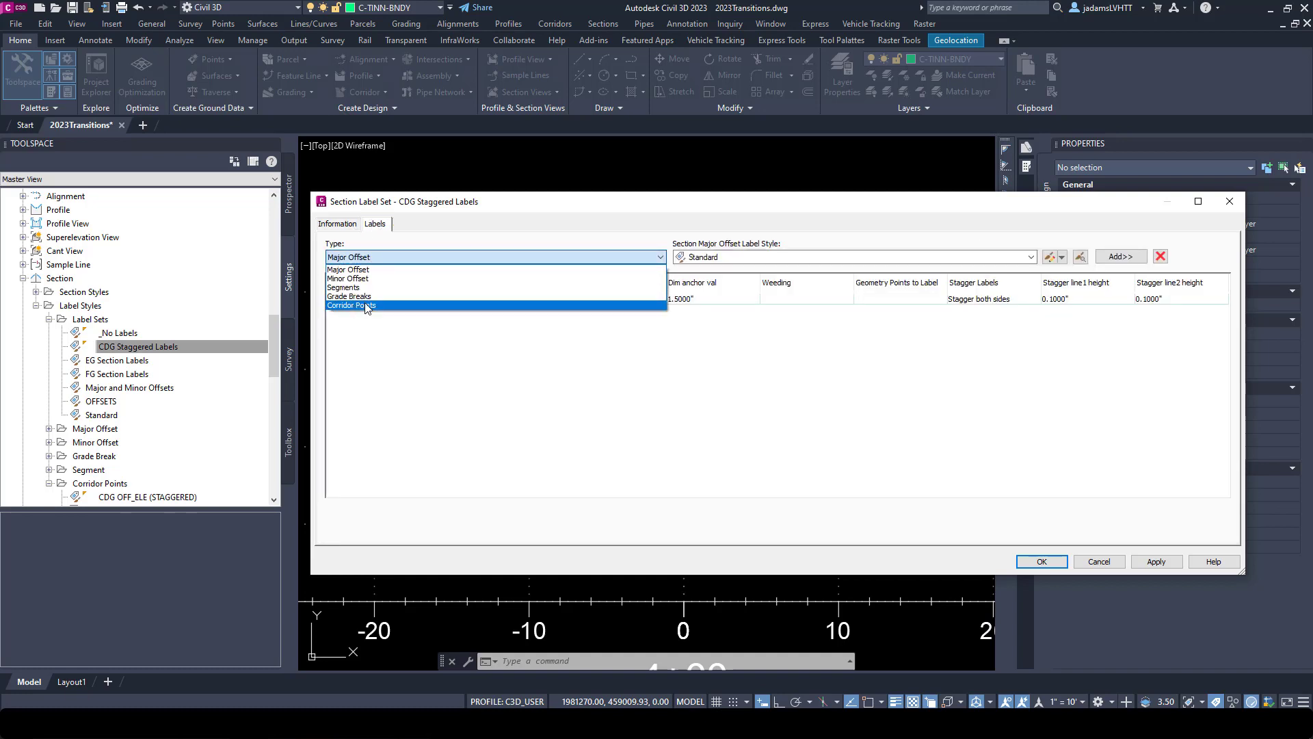
{"action": "left_click", "coordinate": [402, 396]}
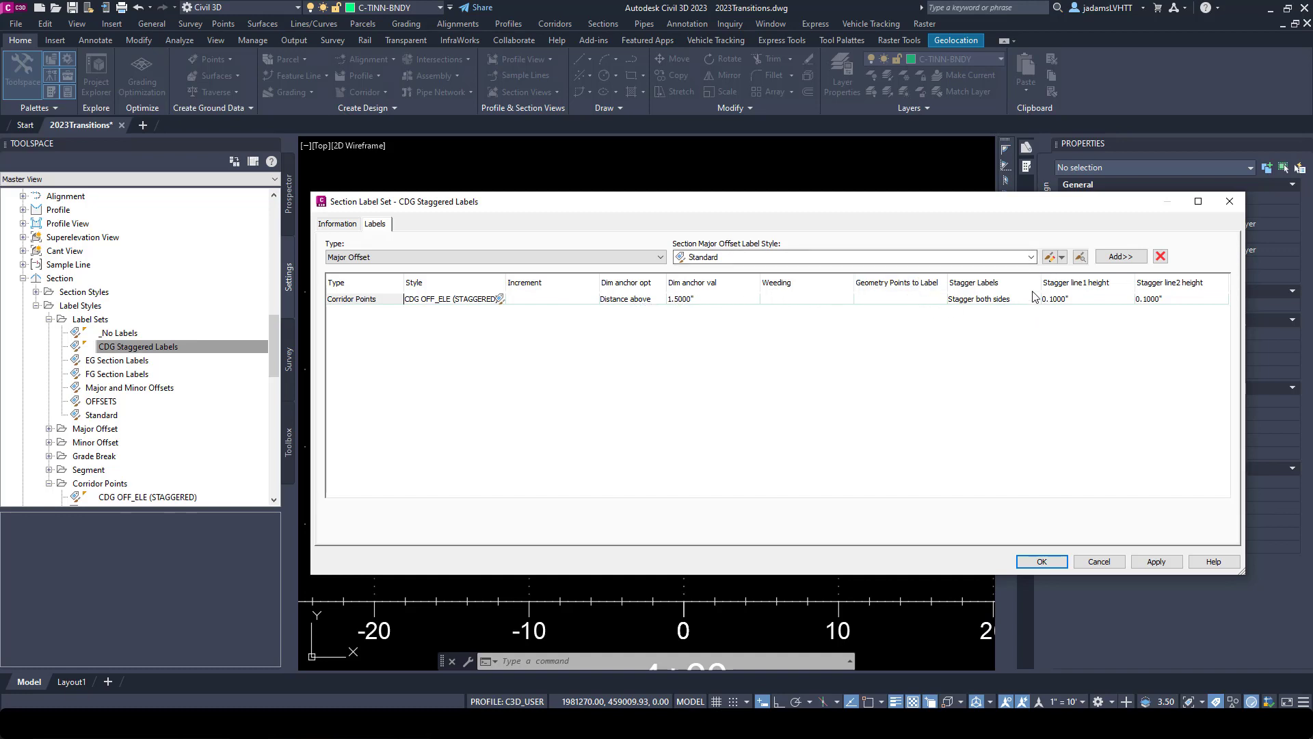
Step: Check the Corridor Points stagger settings (both sides, 0.1000" line heights), then cancel the dialog
{"action": "left_click", "coordinate": [978, 301]}
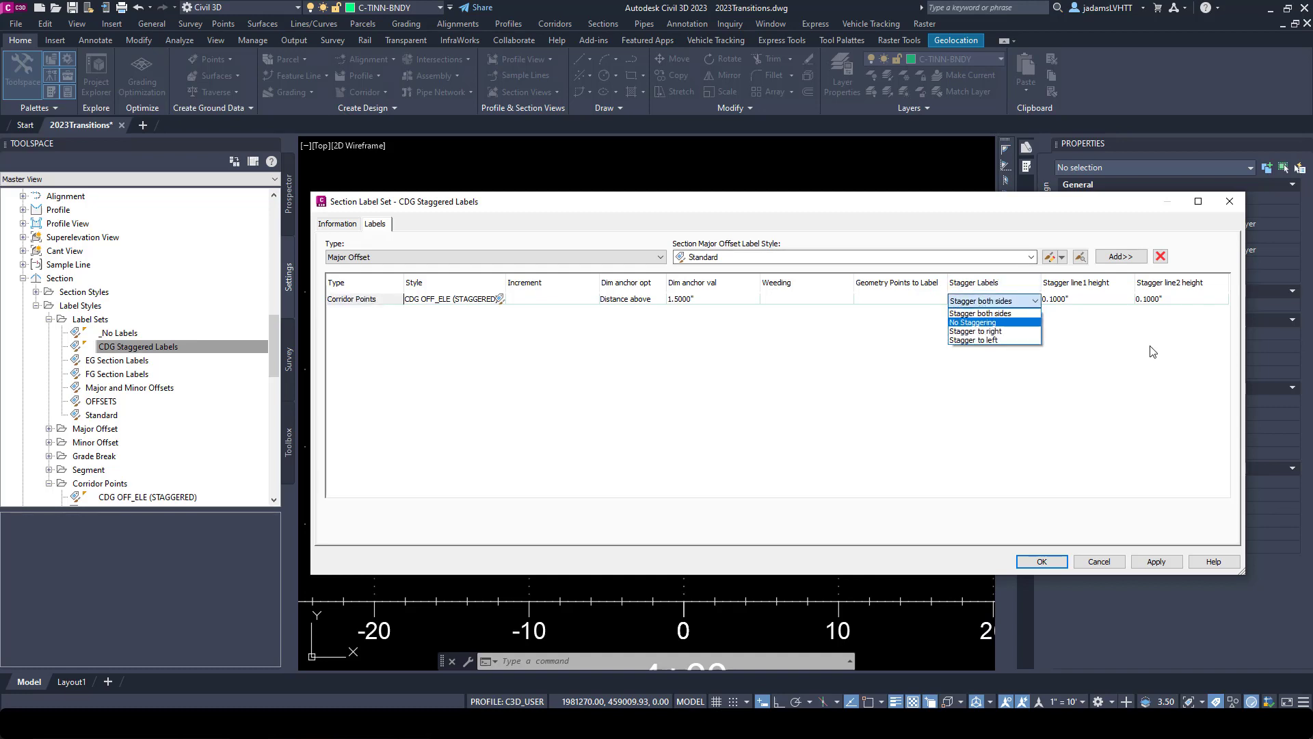
{"action": "left_click", "coordinate": [1079, 318]}
{"action": "left_click", "coordinate": [1084, 301]}
{"action": "key", "text": "Tab"}
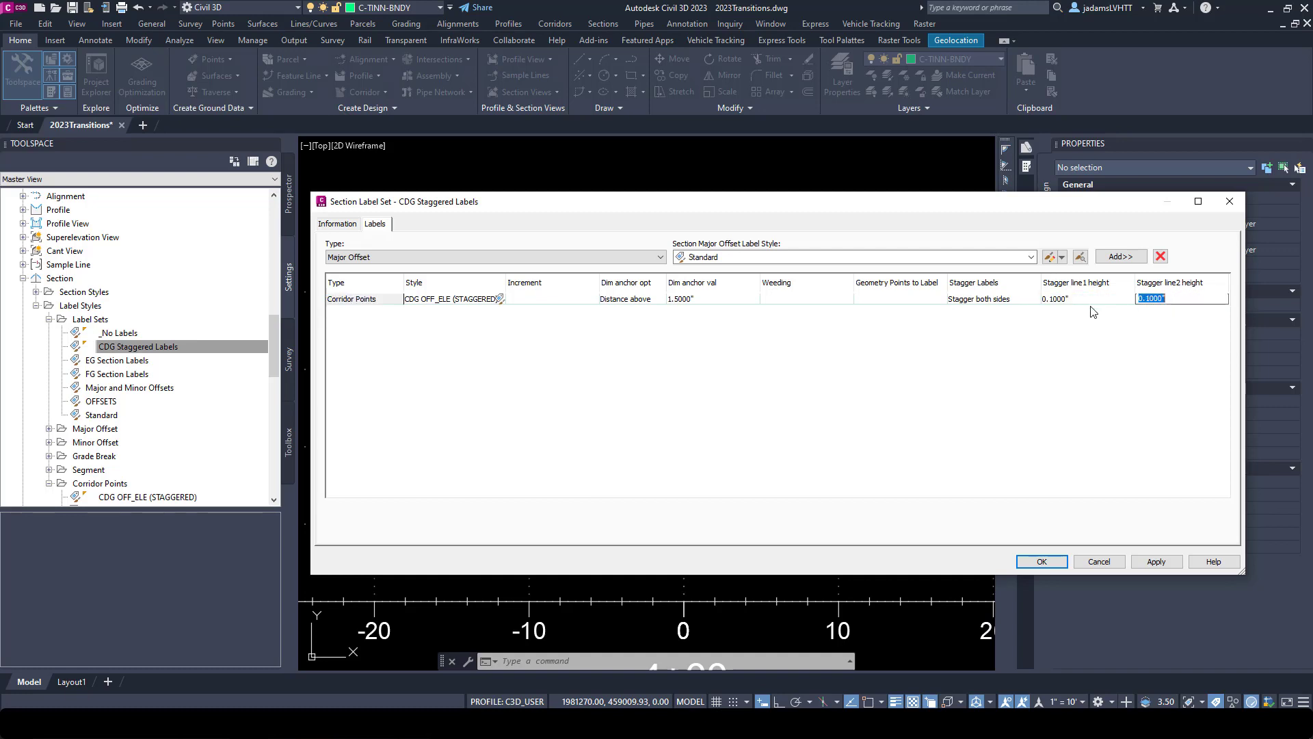
{"action": "left_click", "coordinate": [1090, 305]}
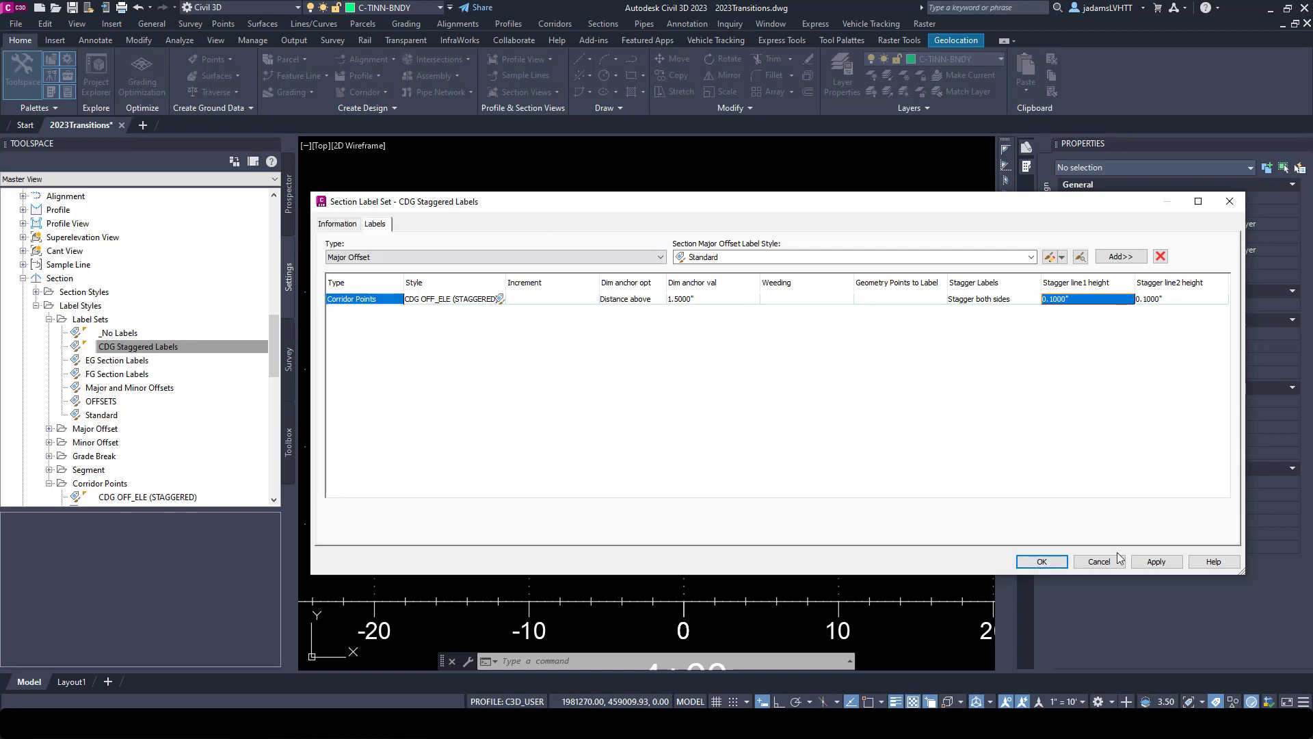
{"action": "left_click", "coordinate": [1098, 561]}
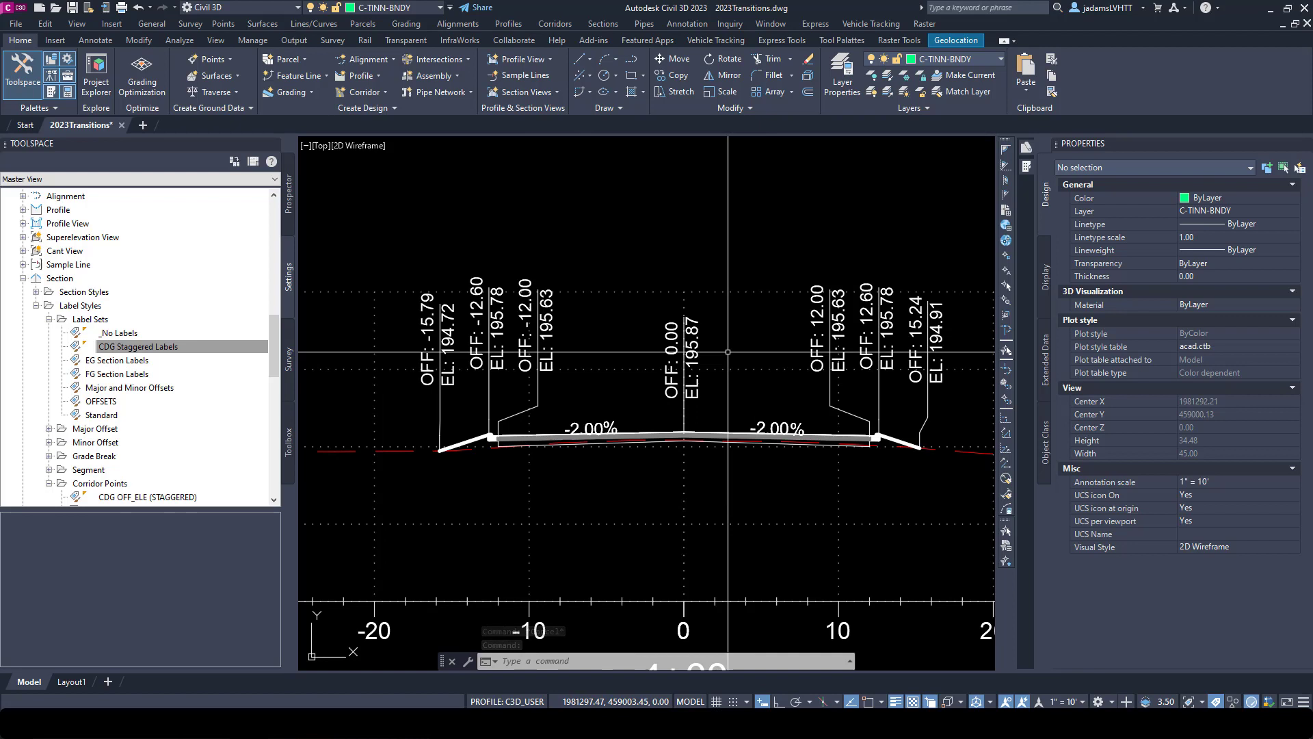
Step: Select the CDG Staggered Labels label set in the Toolspace Settings tree
{"action": "mouse_move", "coordinate": [728, 351]}
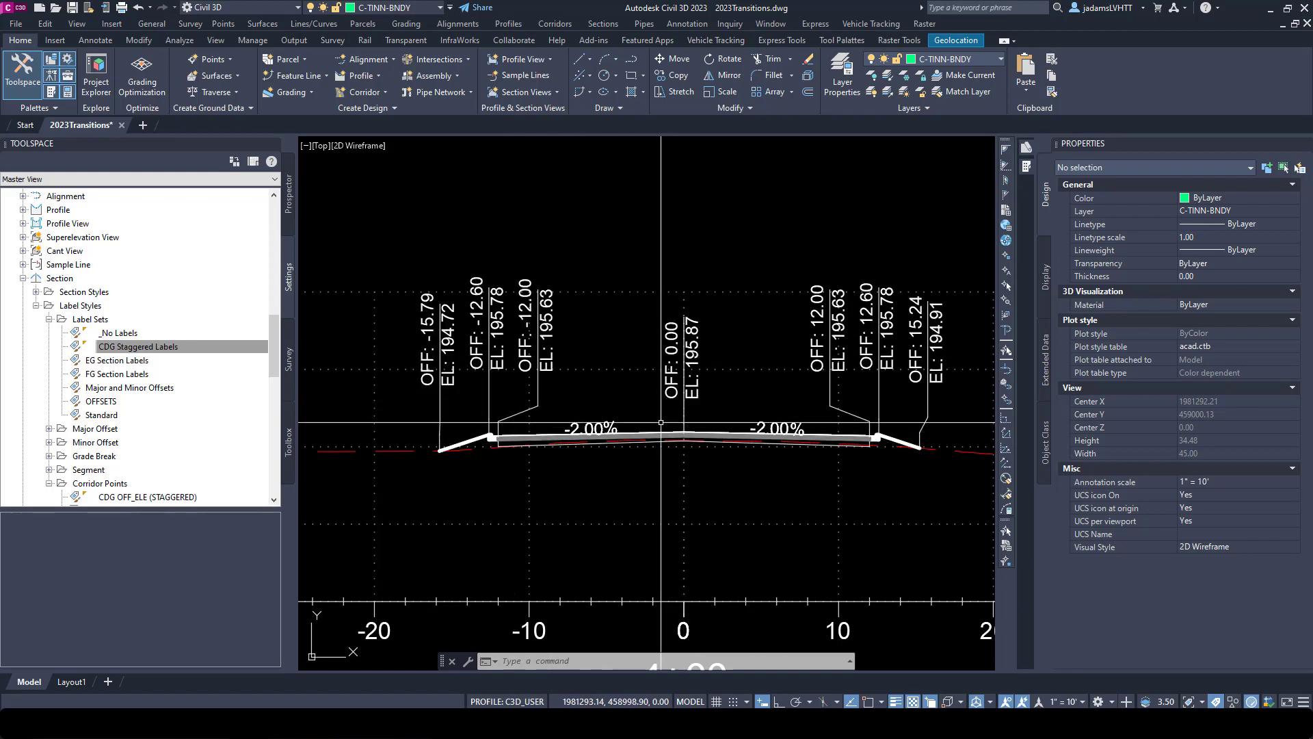
{"action": "left_click", "coordinate": [144, 348]}
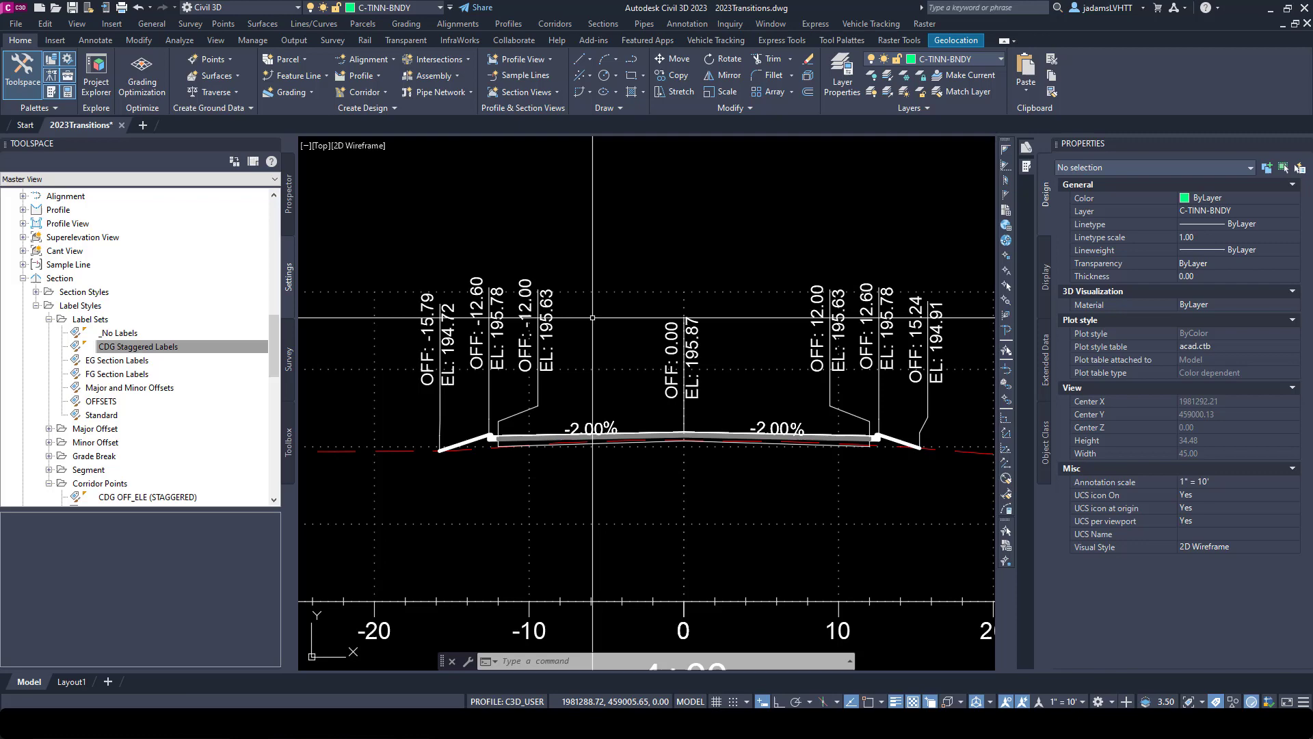
{"action": "left_click", "coordinate": [622, 292]}
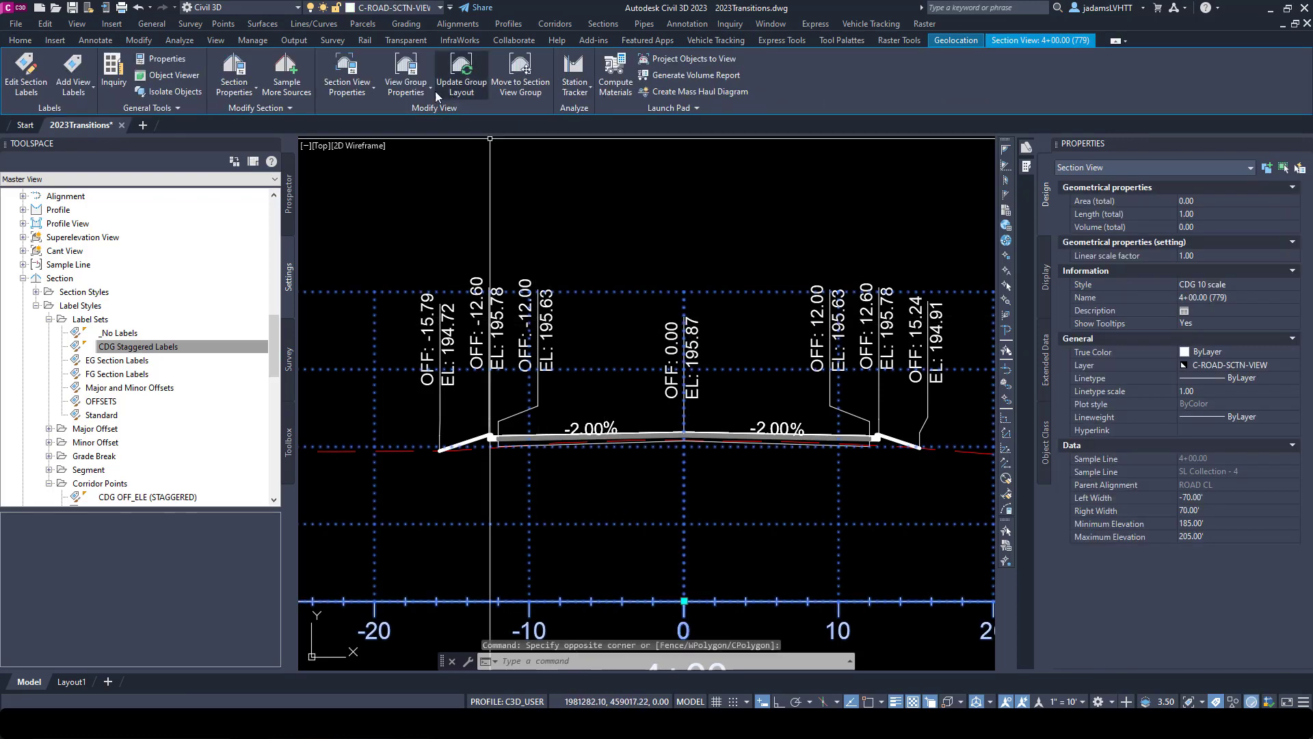
{"action": "left_click", "coordinate": [406, 78]}
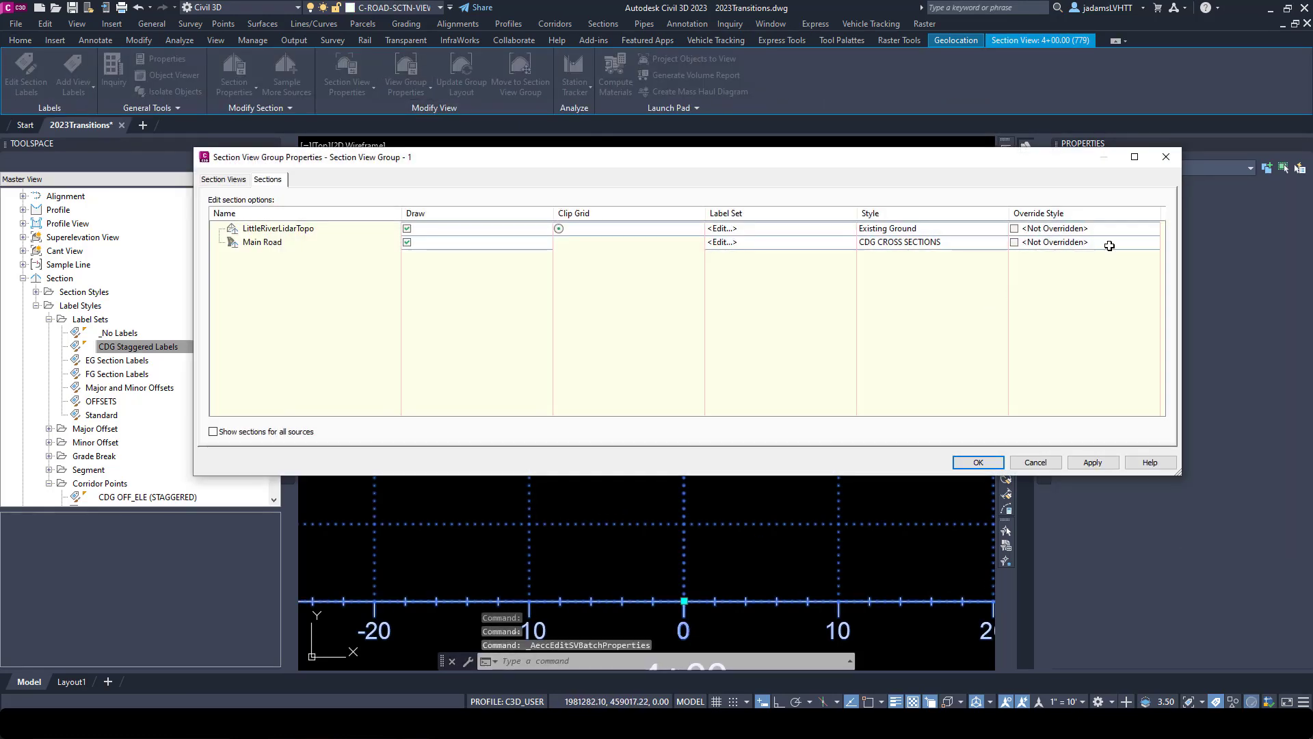
{"action": "left_click", "coordinate": [1111, 243]}
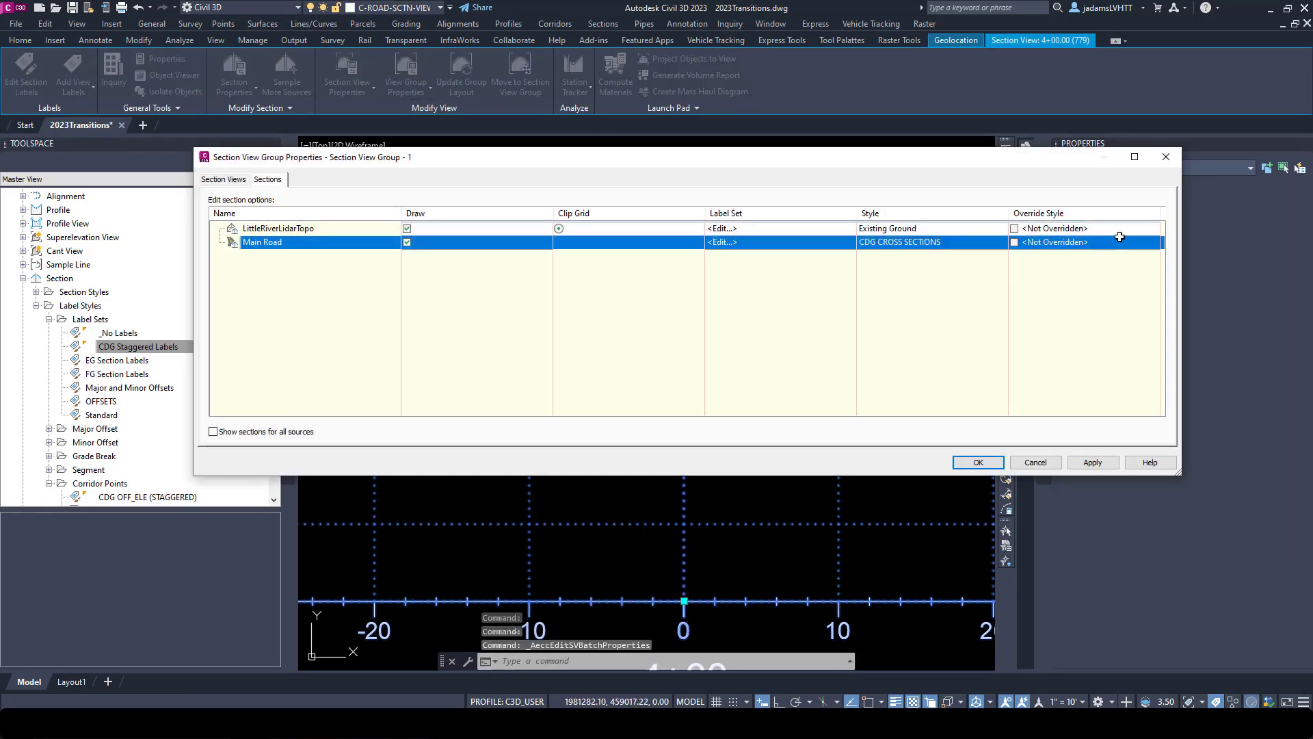
{"action": "left_click", "coordinate": [1015, 242]}
{"action": "left_click", "coordinate": [906, 332]}
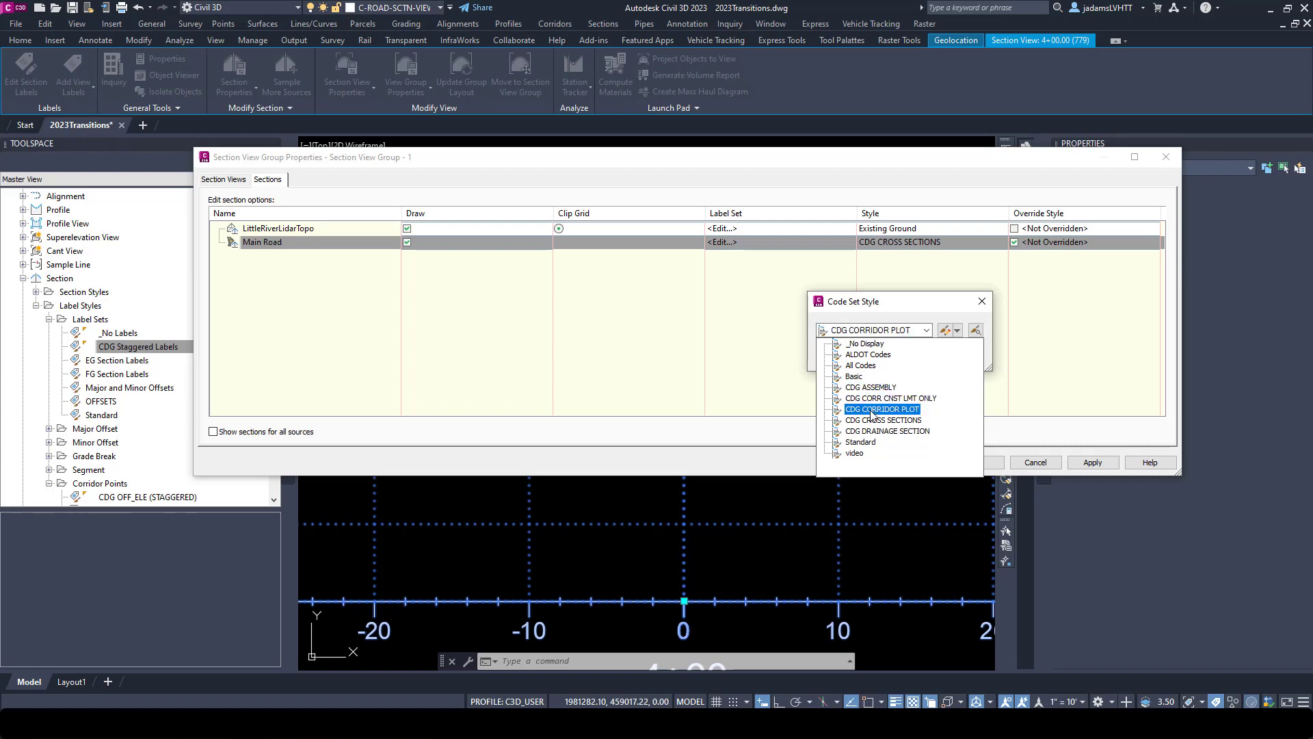
{"action": "left_click", "coordinate": [865, 344]}
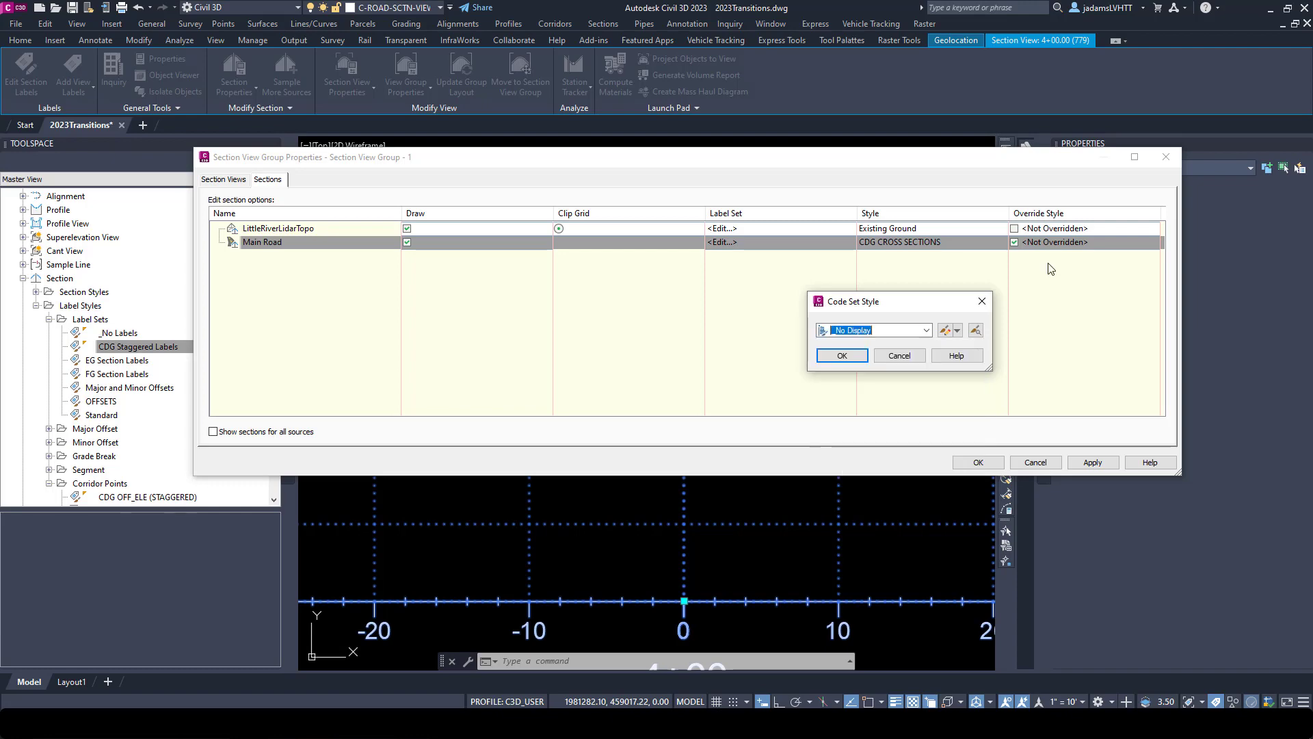
{"action": "left_click", "coordinate": [898, 356]}
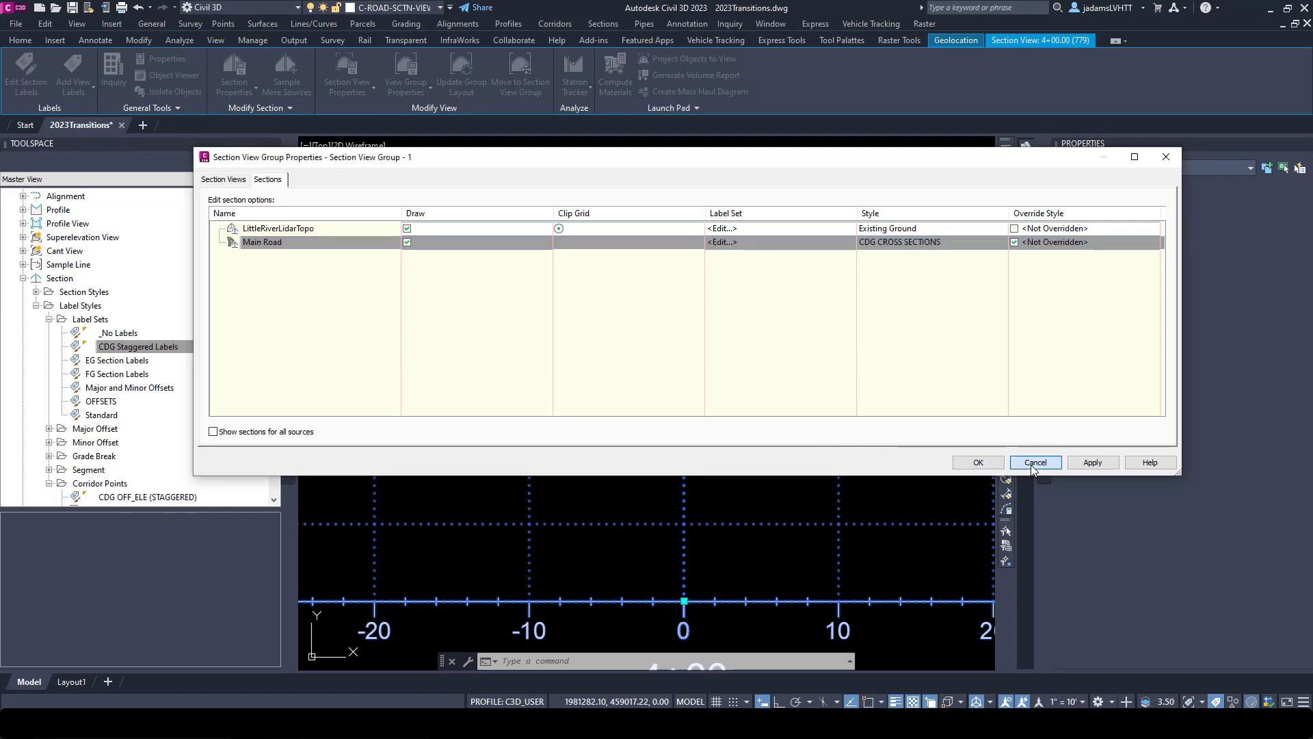
{"action": "key", "text": "Return"}
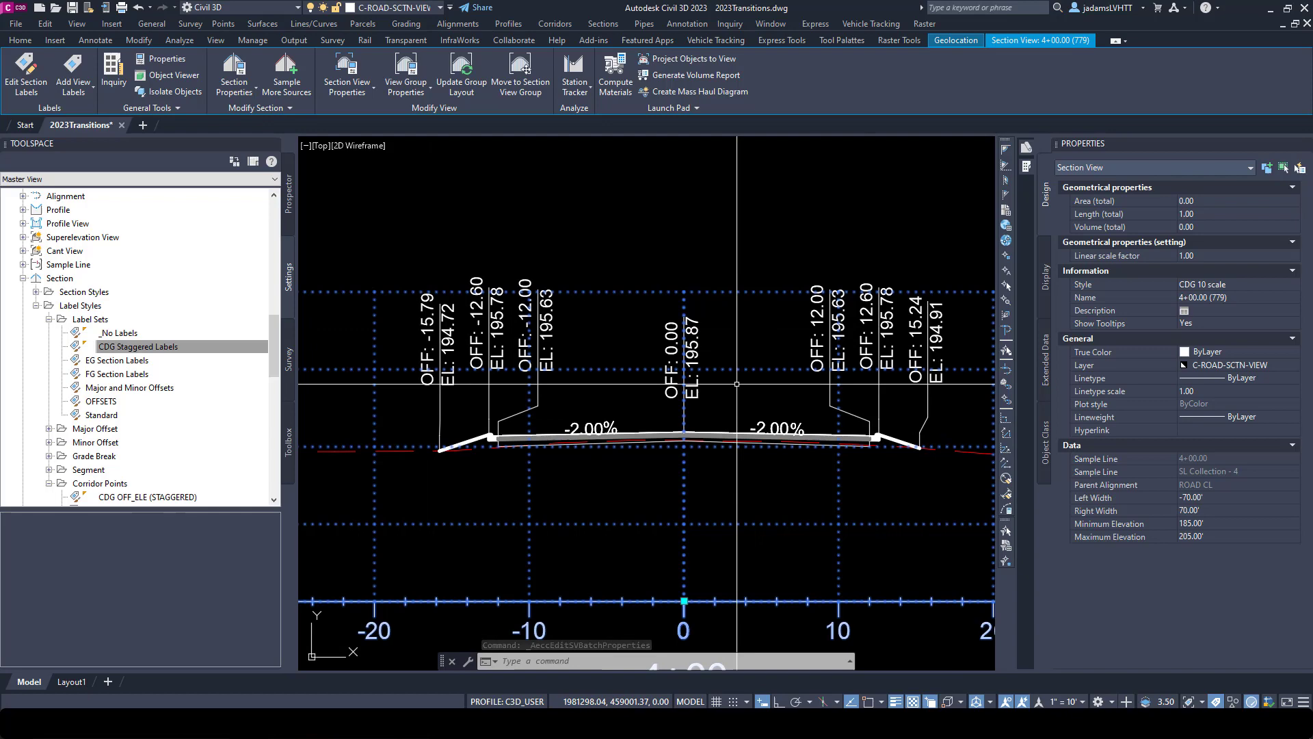
Step: Clear the section view selection and select the CDG Staggered Labels label set in Toolspace
{"action": "key", "text": "Escape"}
{"action": "key", "text": "Escape"}
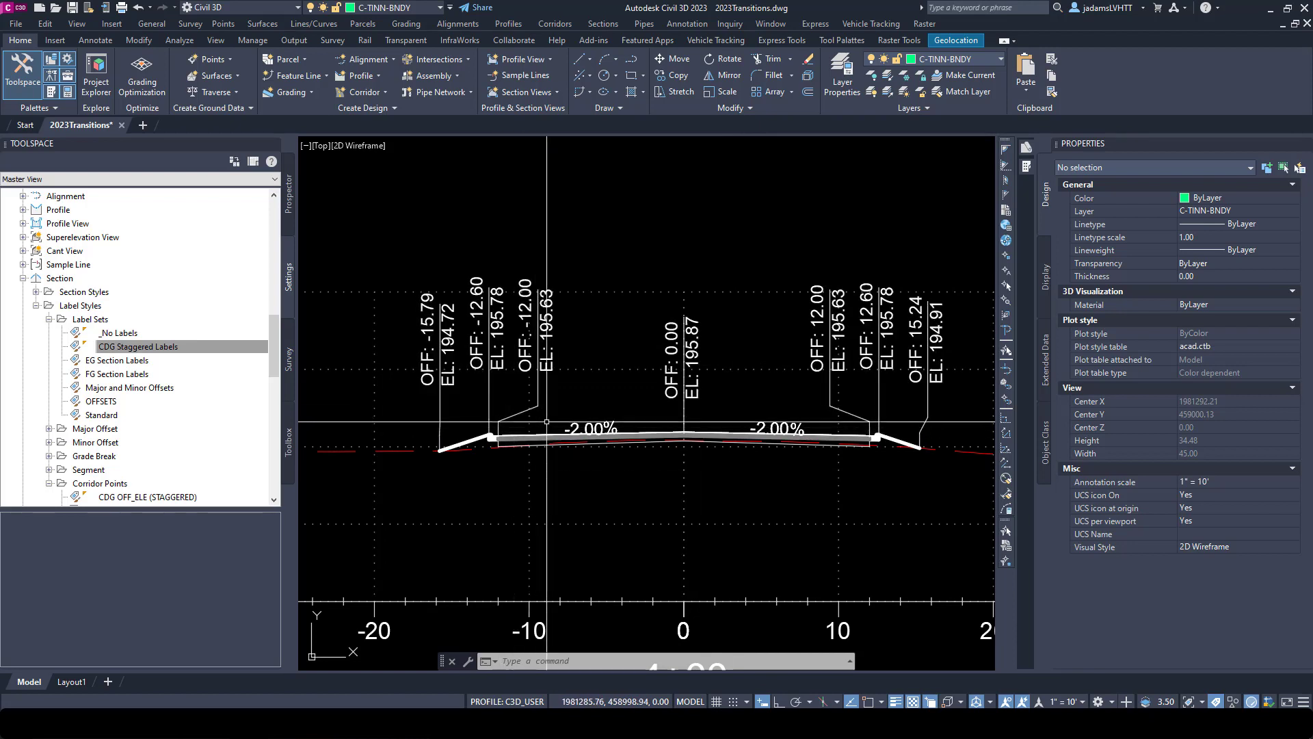
{"action": "left_click", "coordinate": [140, 348]}
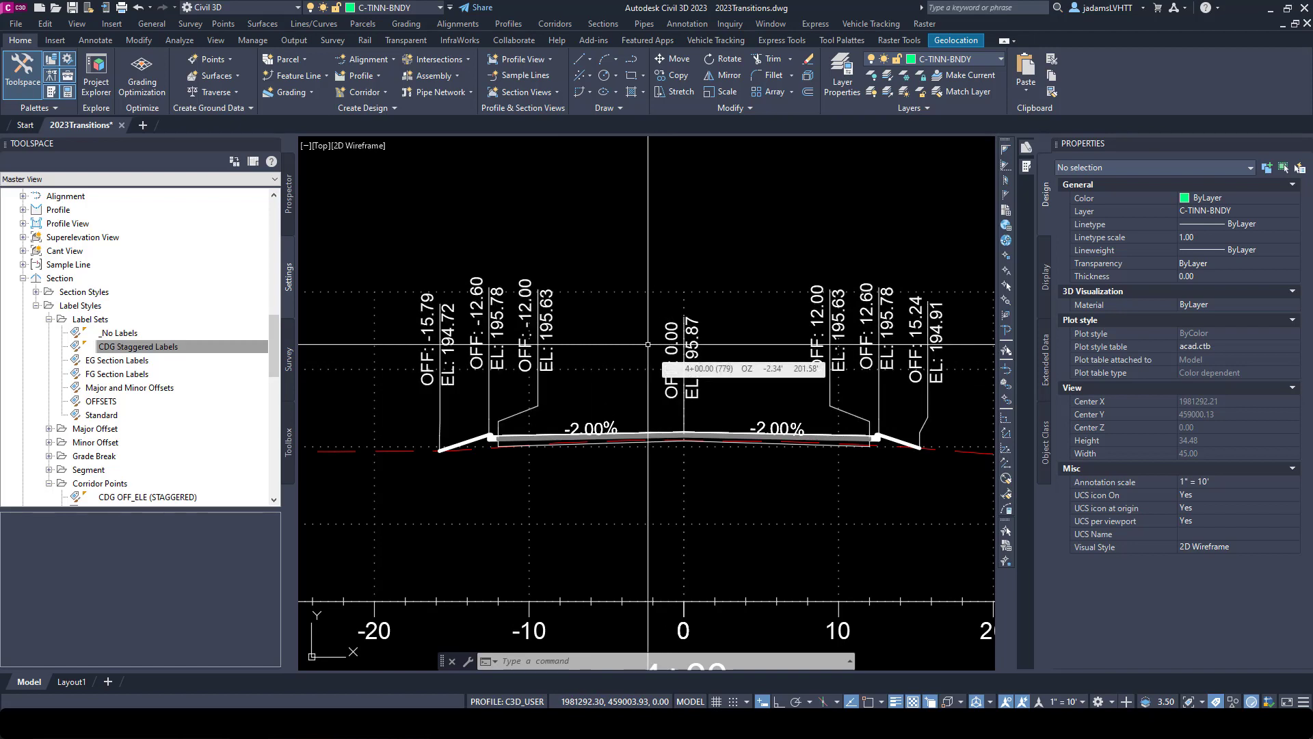
Step: Run CORRIDORSECTIONLABELSCONV on all 66 window-selected section views, keeping the default Code set style labels
{"action": "key", "text": "Escape"}
{"action": "key", "text": "Escape"}
{"action": "key", "text": "Escape"}
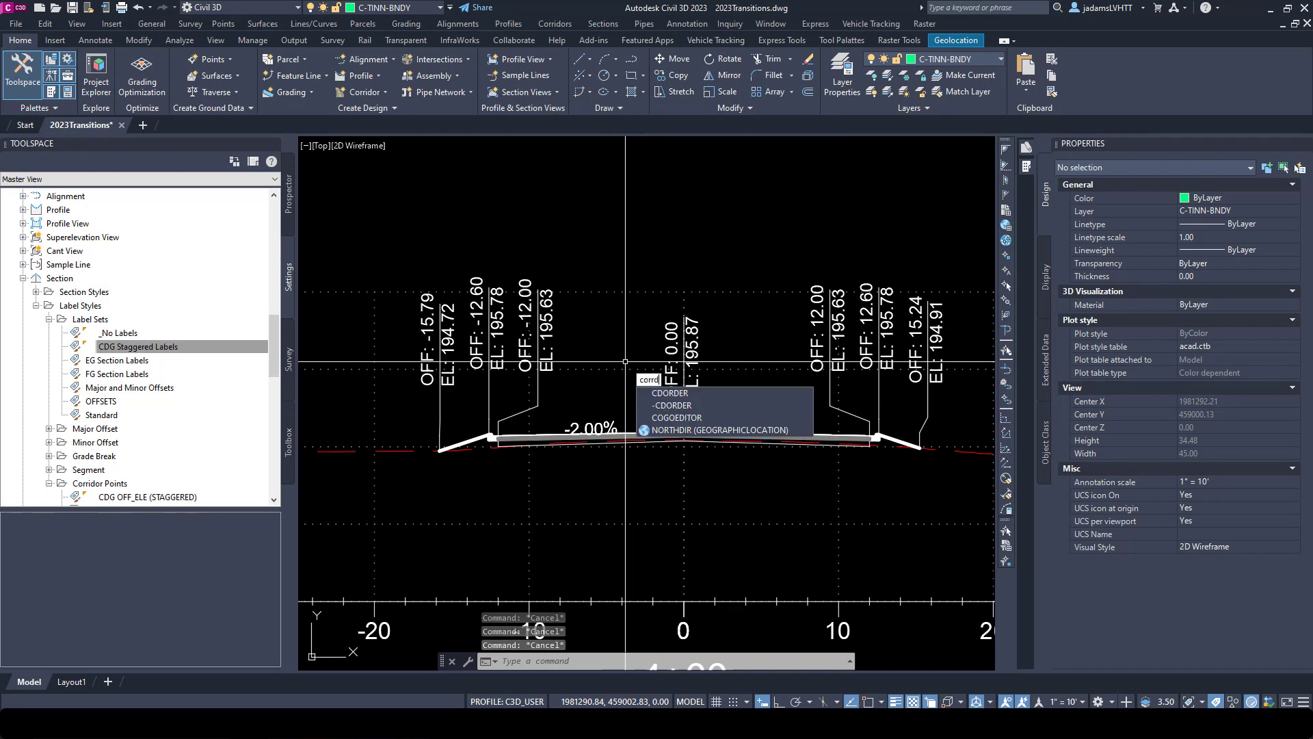
{"action": "key", "text": "BackSpace"}
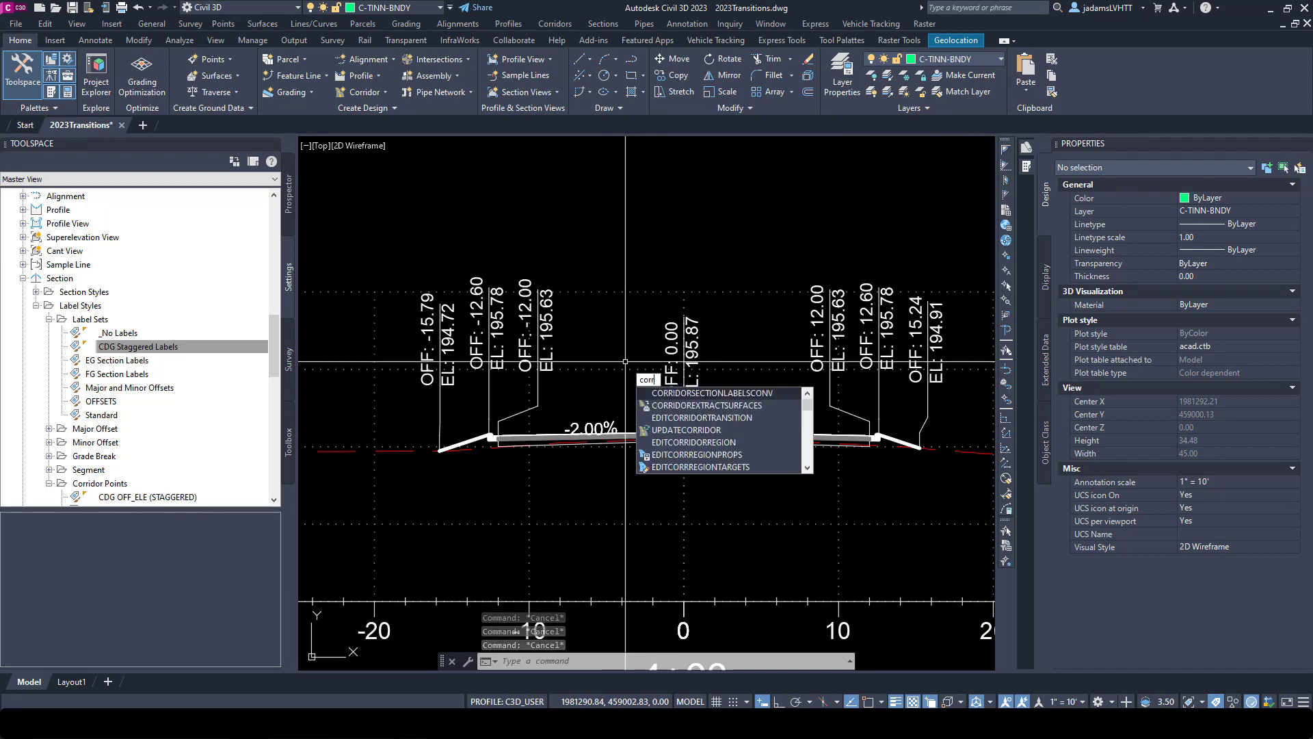
{"action": "left_click", "coordinate": [717, 394]}
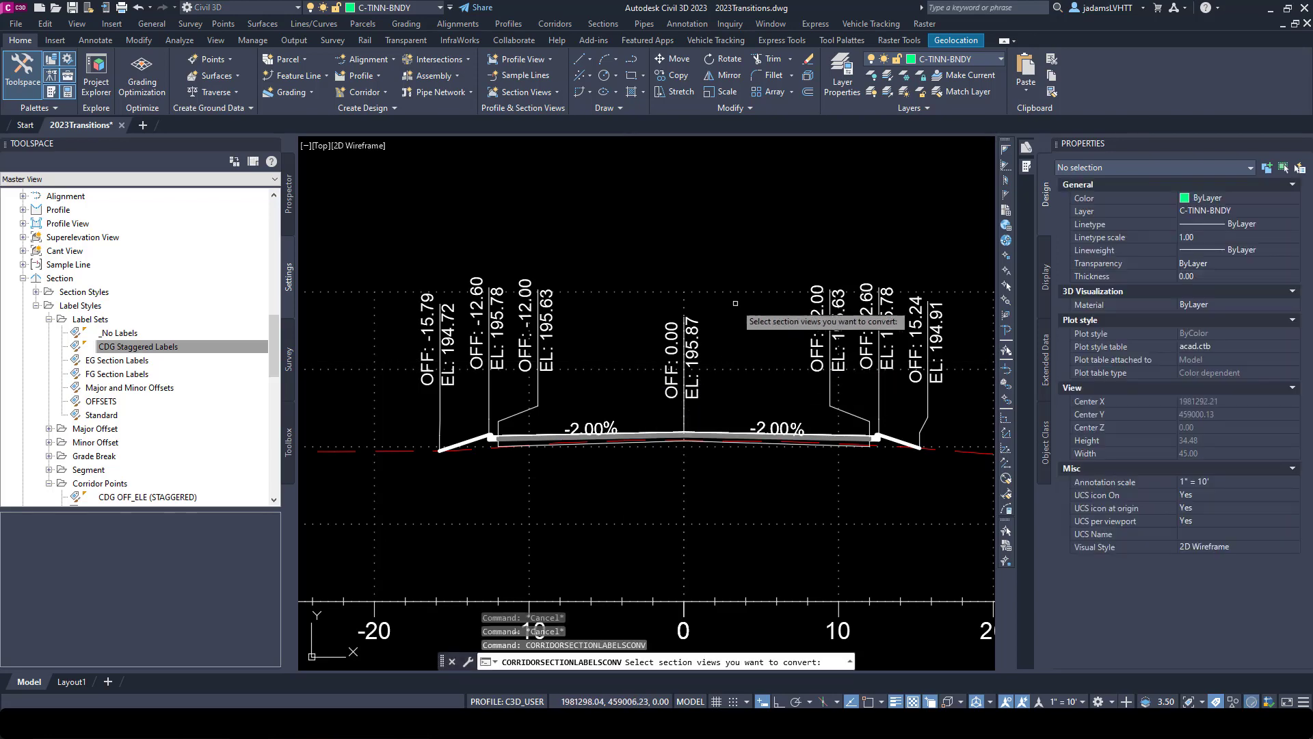
{"action": "scroll", "coordinate": [529, 333], "scroll_direction": "down", "scroll_amount": 2}
{"action": "scroll", "coordinate": [529, 333], "scroll_direction": "down", "scroll_amount": 4}
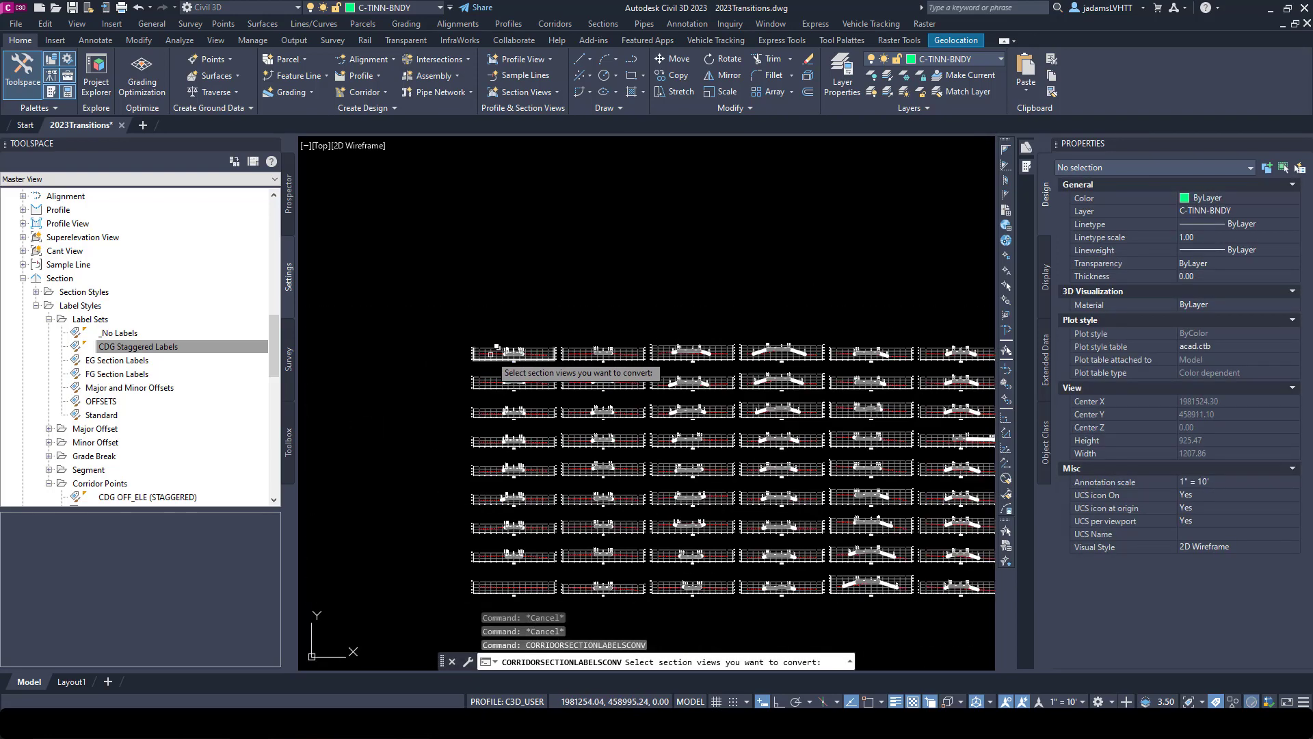
{"action": "left_click", "coordinate": [911, 334]}
{"action": "left_click", "coordinate": [352, 527]}
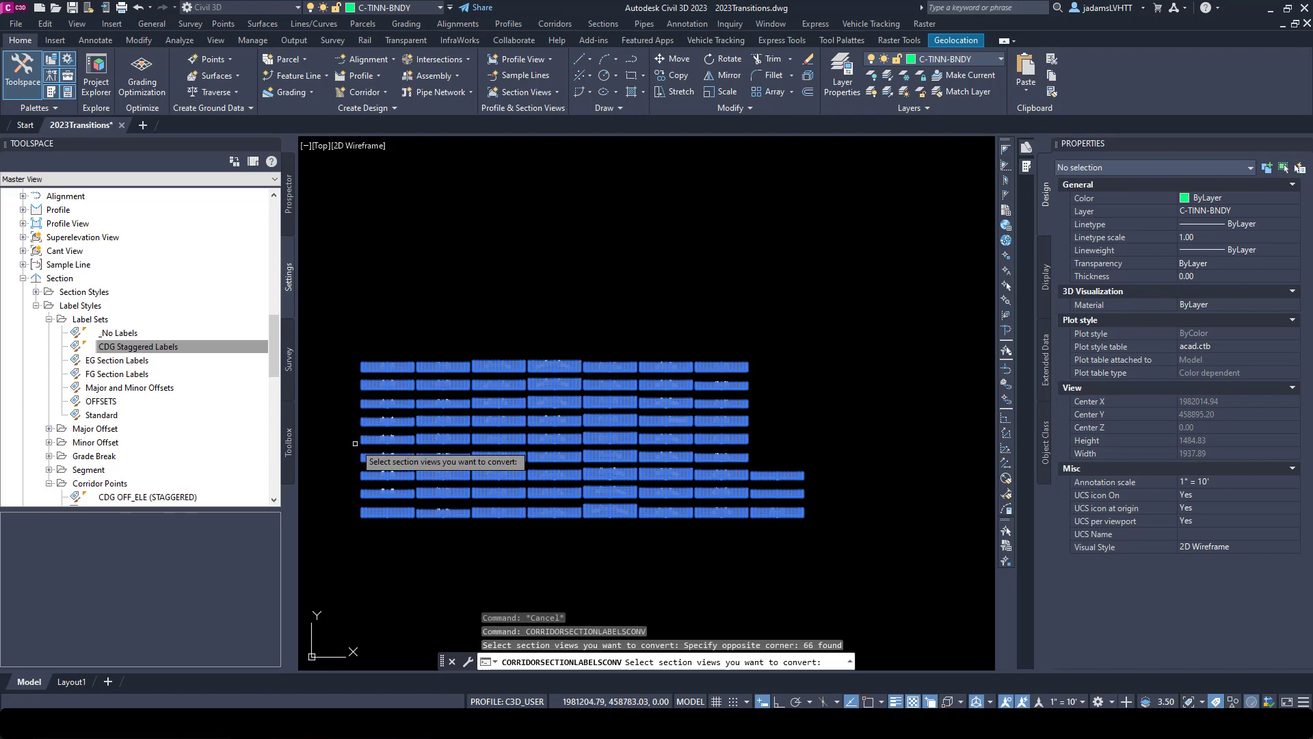
{"action": "key", "text": "Return"}
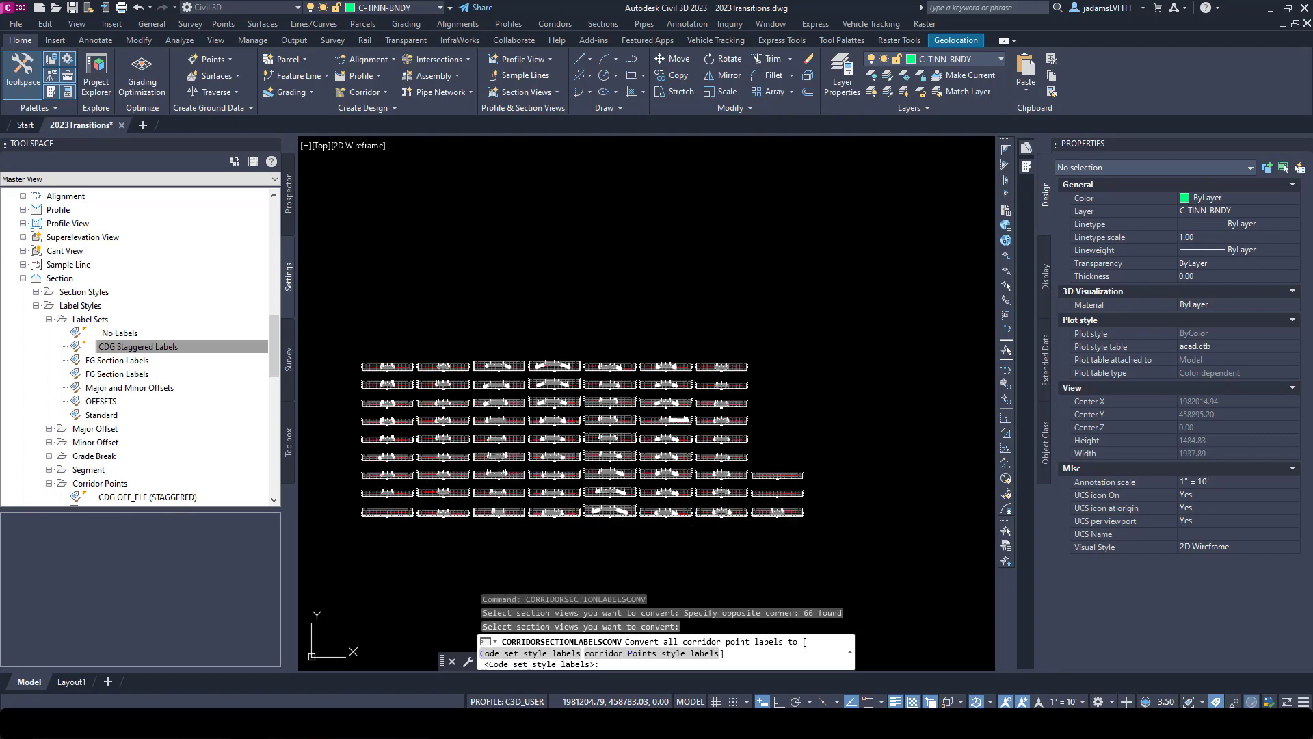
{"action": "key", "text": "Return"}
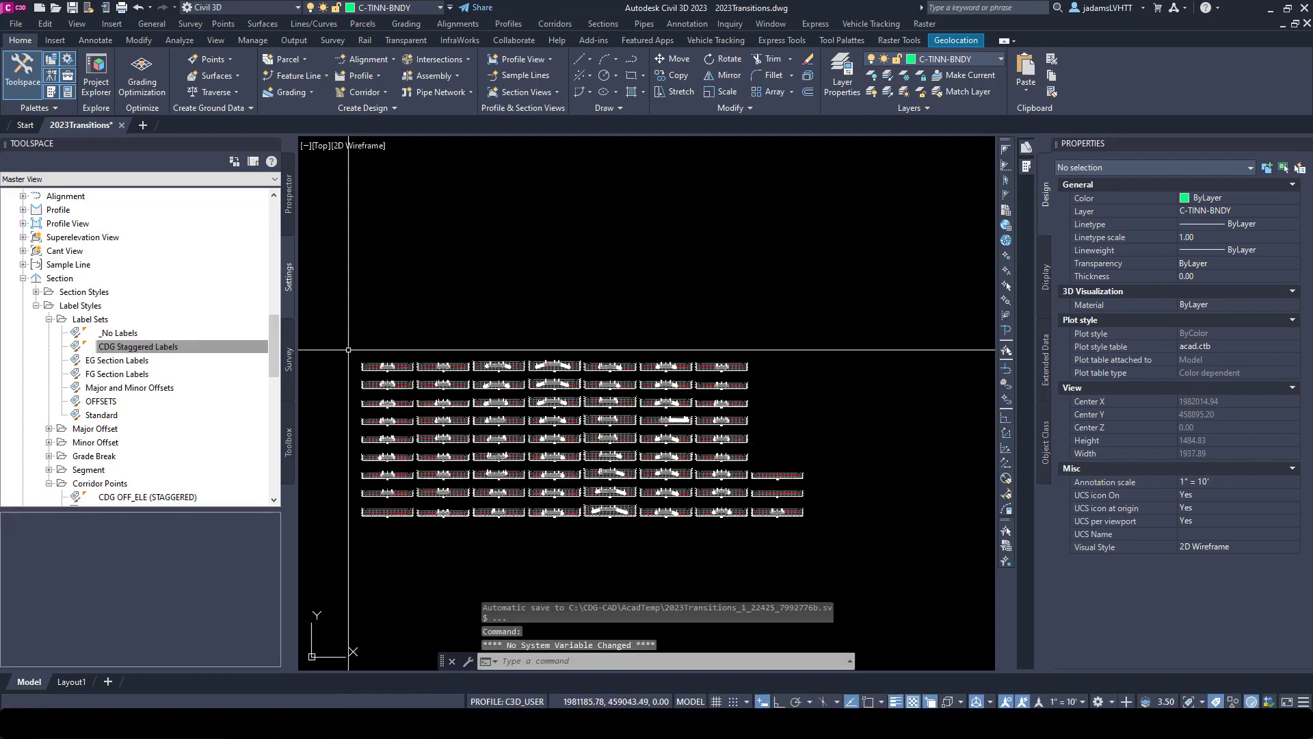
{"action": "scroll", "coordinate": [348, 350], "scroll_direction": "up", "scroll_amount": 15}
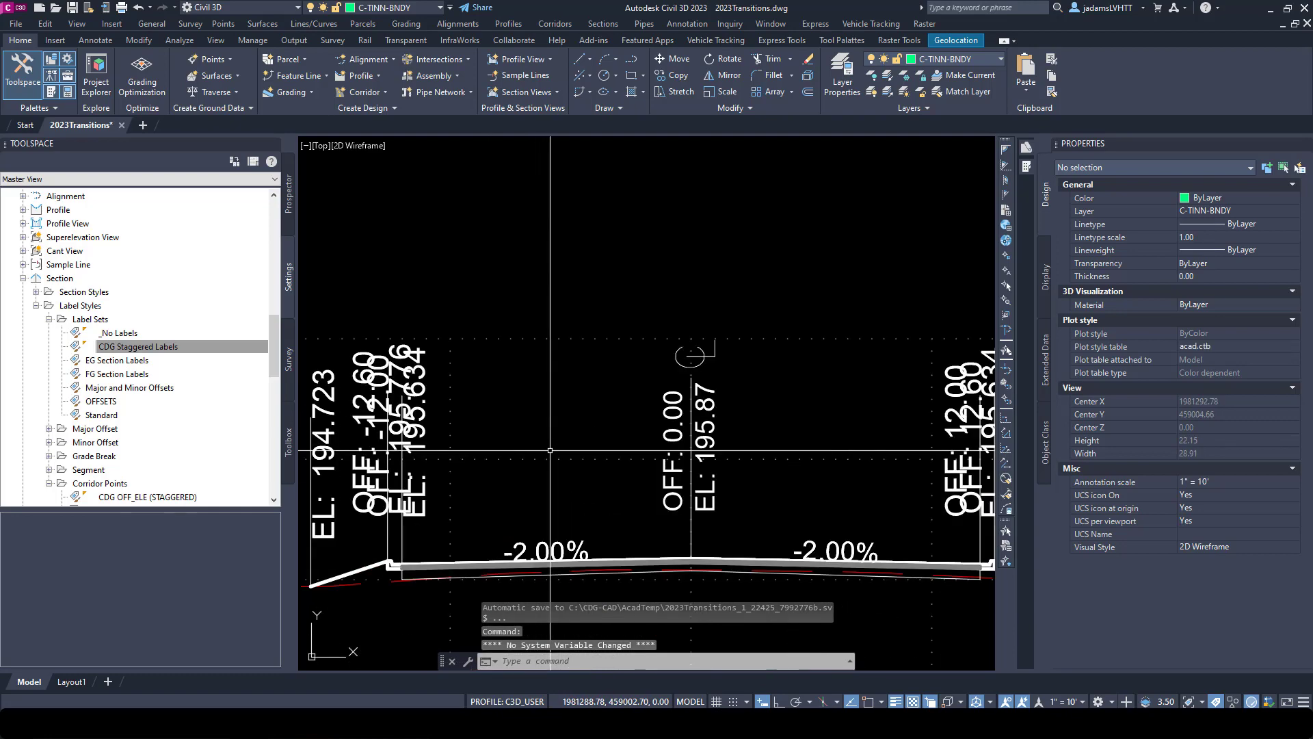
{"action": "scroll", "coordinate": [550, 450], "scroll_direction": "down", "scroll_amount": 13}
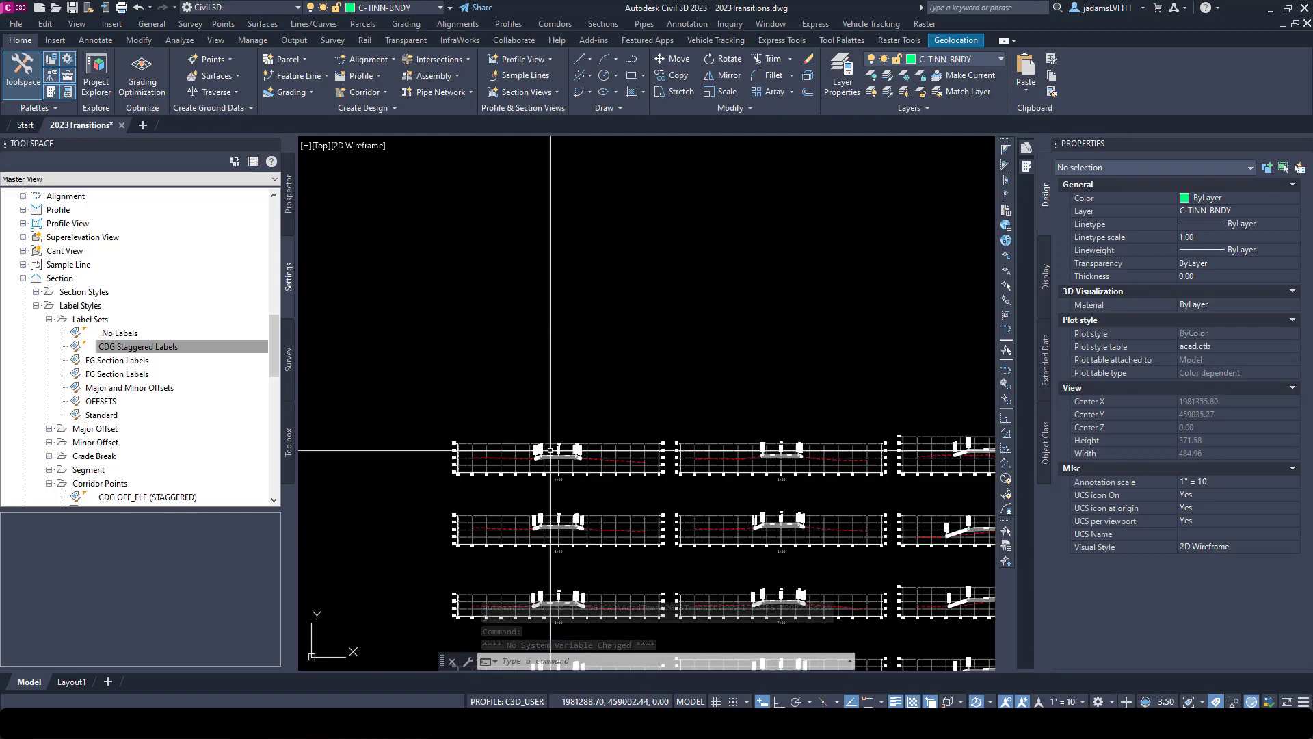
{"action": "scroll", "coordinate": [550, 450], "scroll_direction": "up", "scroll_amount": 12}
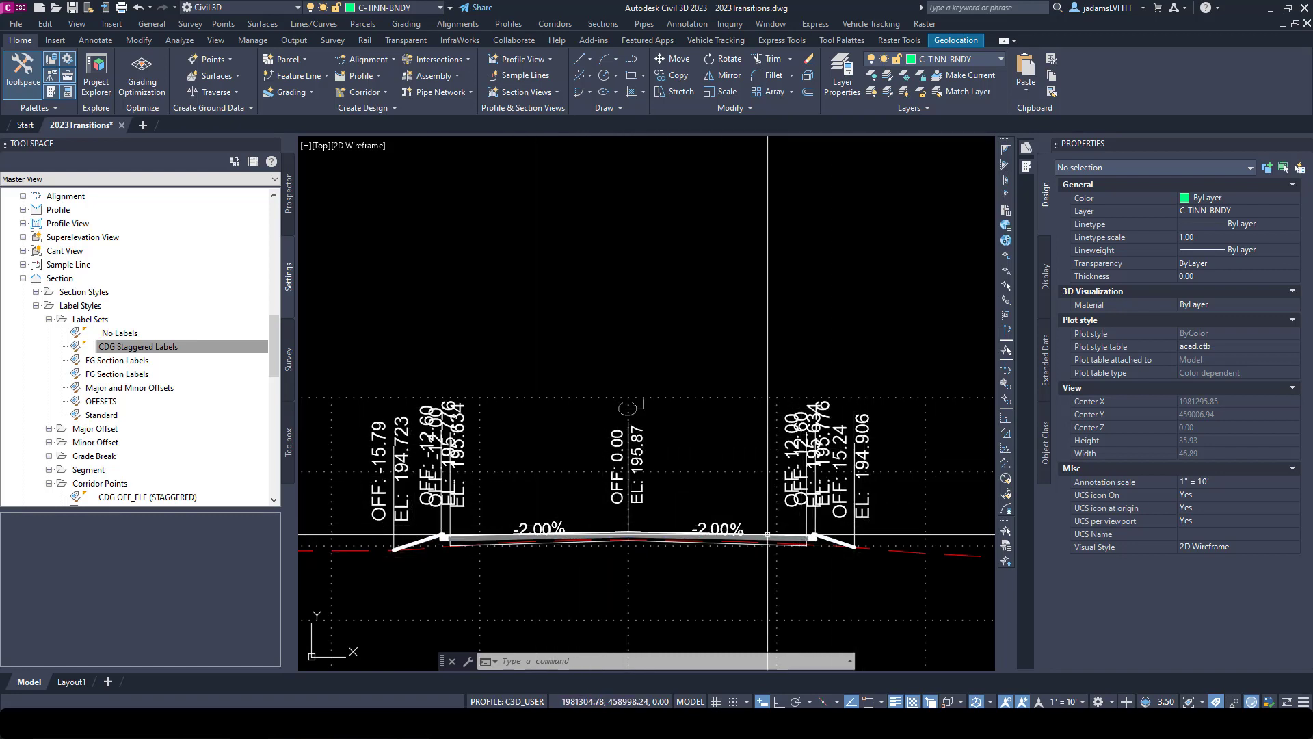
{"action": "scroll", "coordinate": [410, 540], "scroll_direction": "up", "scroll_amount": 5}
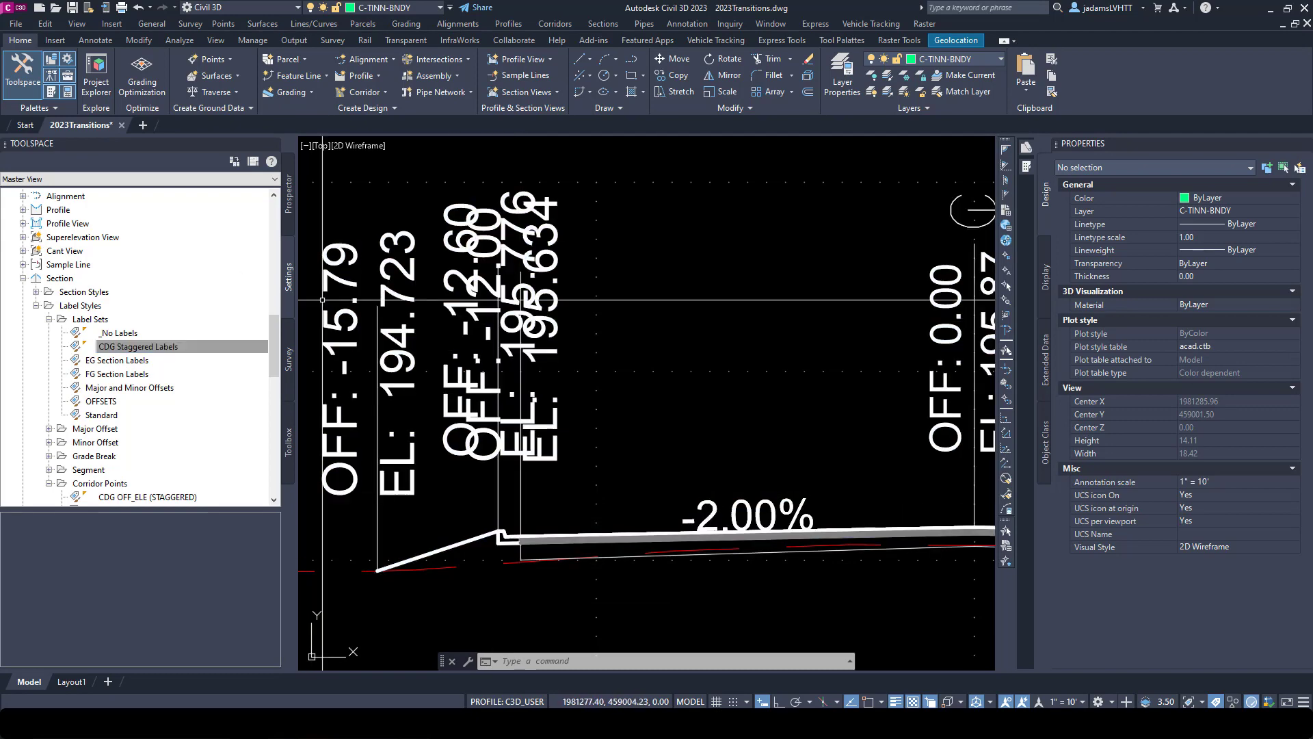
{"action": "scroll", "coordinate": [530, 504], "scroll_direction": "down", "scroll_amount": 6}
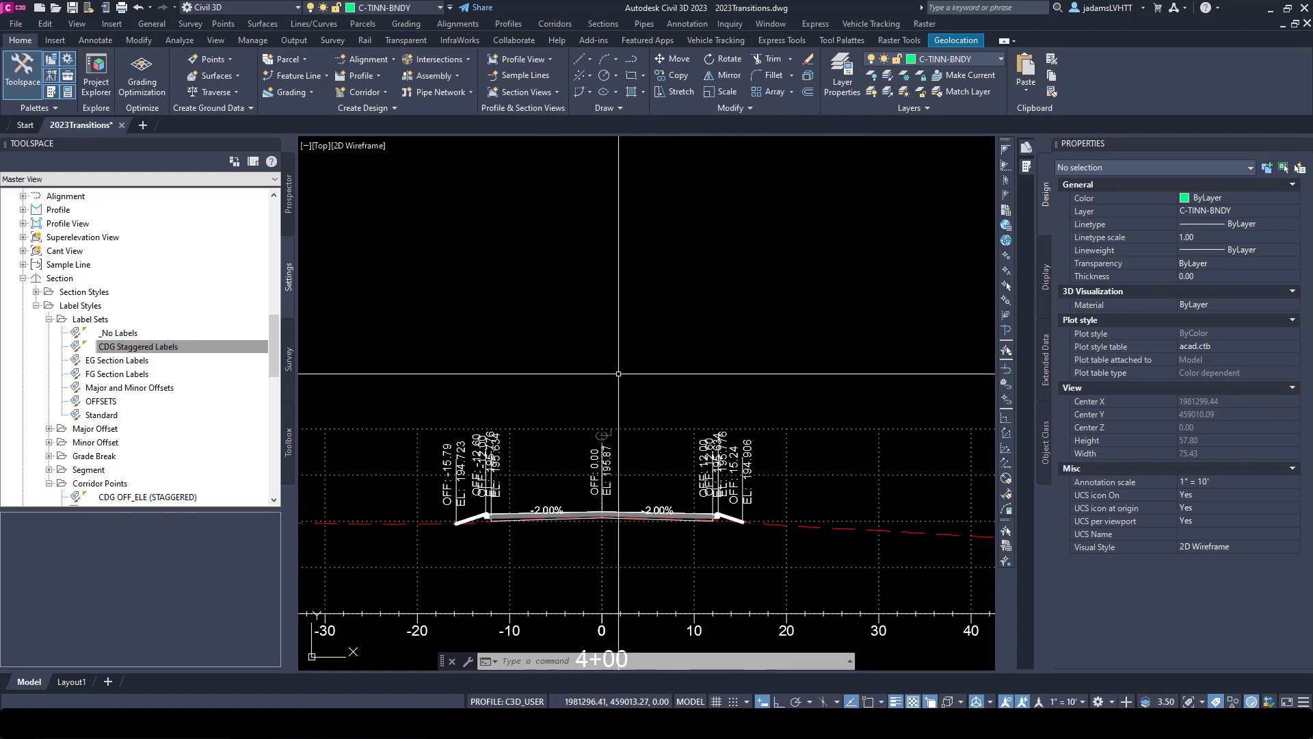
{"action": "scroll", "coordinate": [583, 319], "scroll_direction": "down", "scroll_amount": 15}
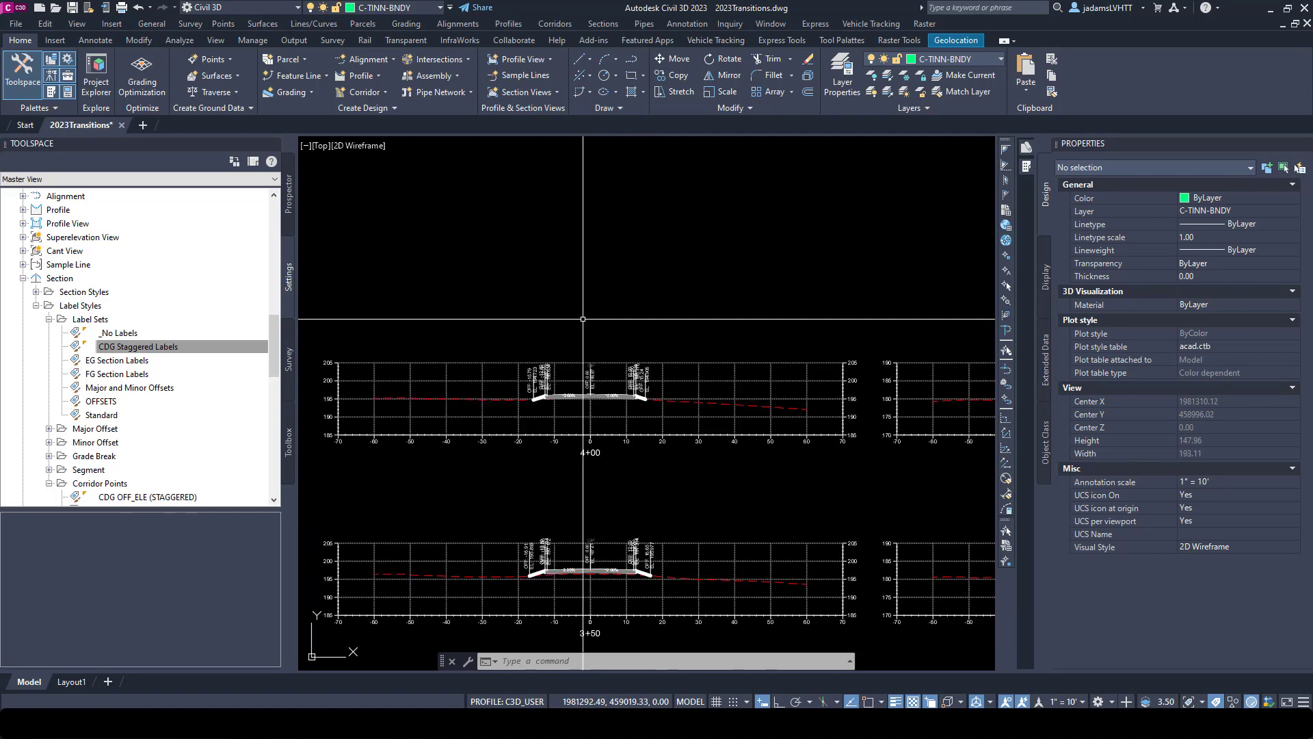
{"action": "middle_click_drag", "start_coordinate": [606, 385], "coordinate": [480, 366]}
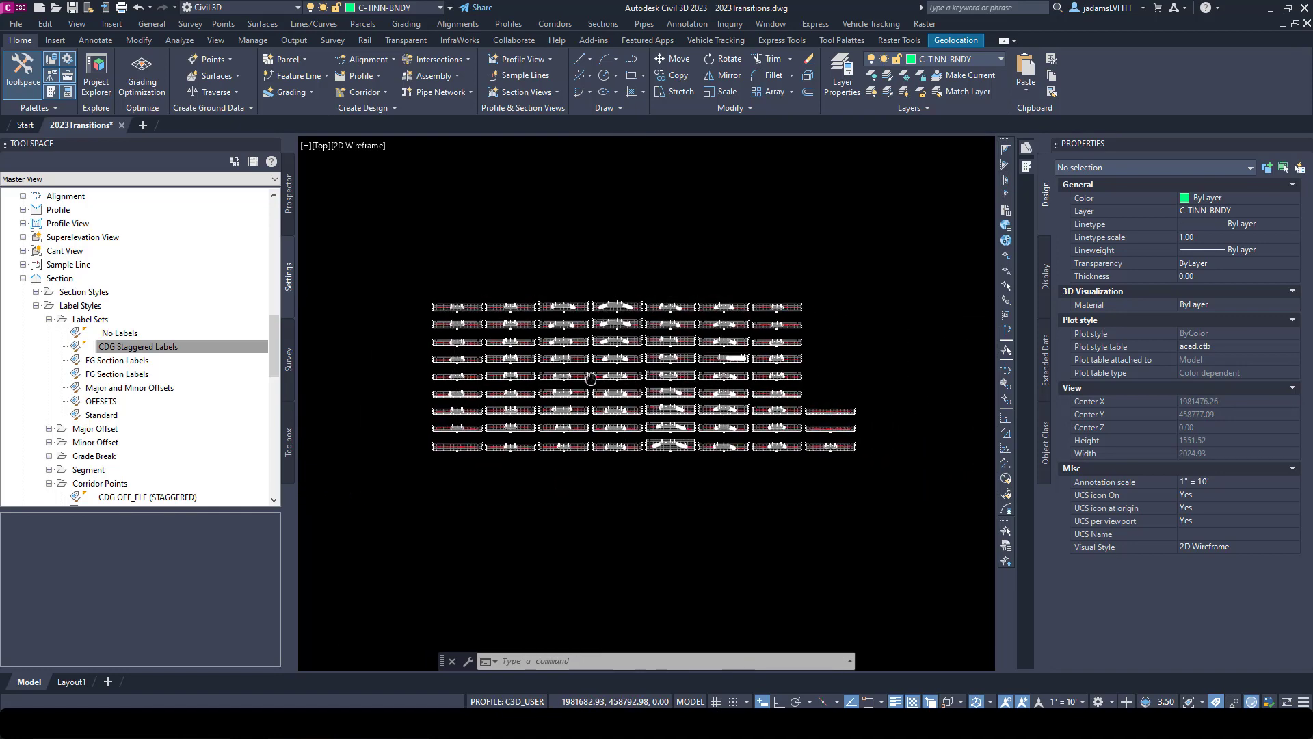